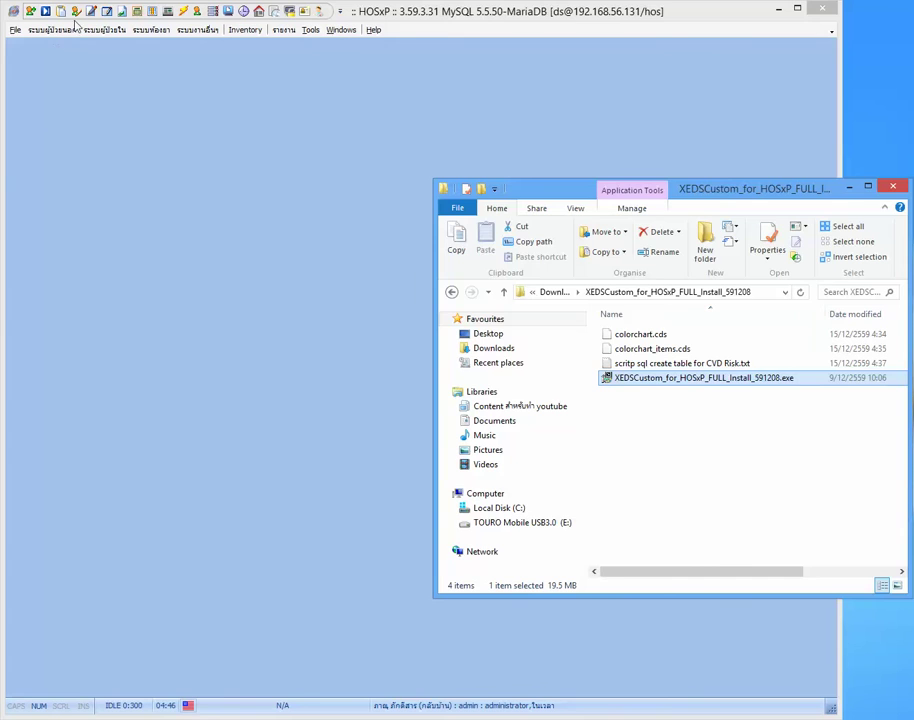
Step: Open the doctor's workbench and bring up the patient's examination record by hospital number
click(76, 12)
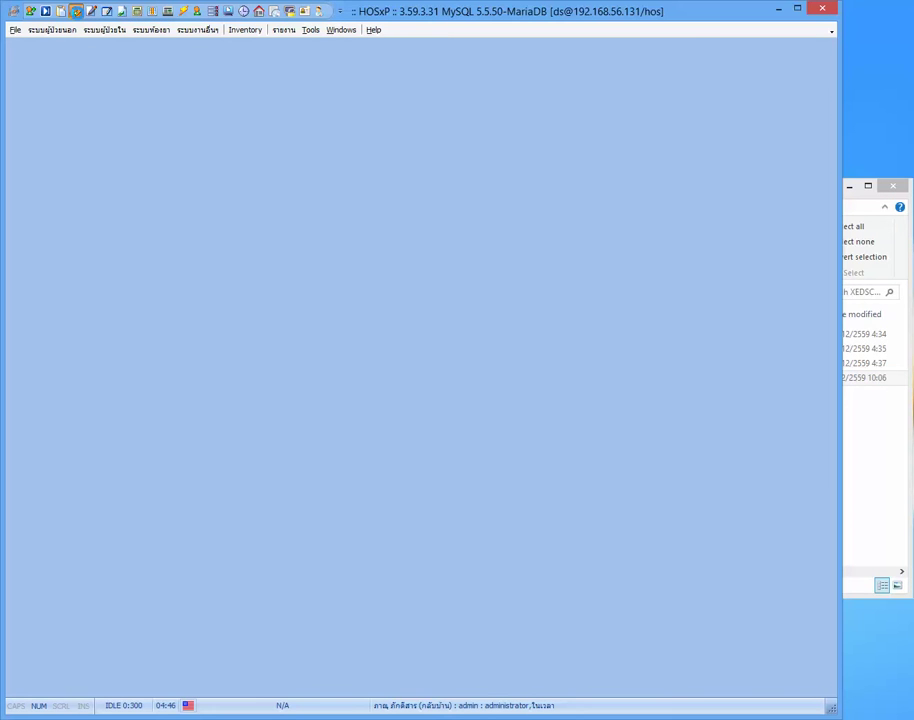
click(77, 13)
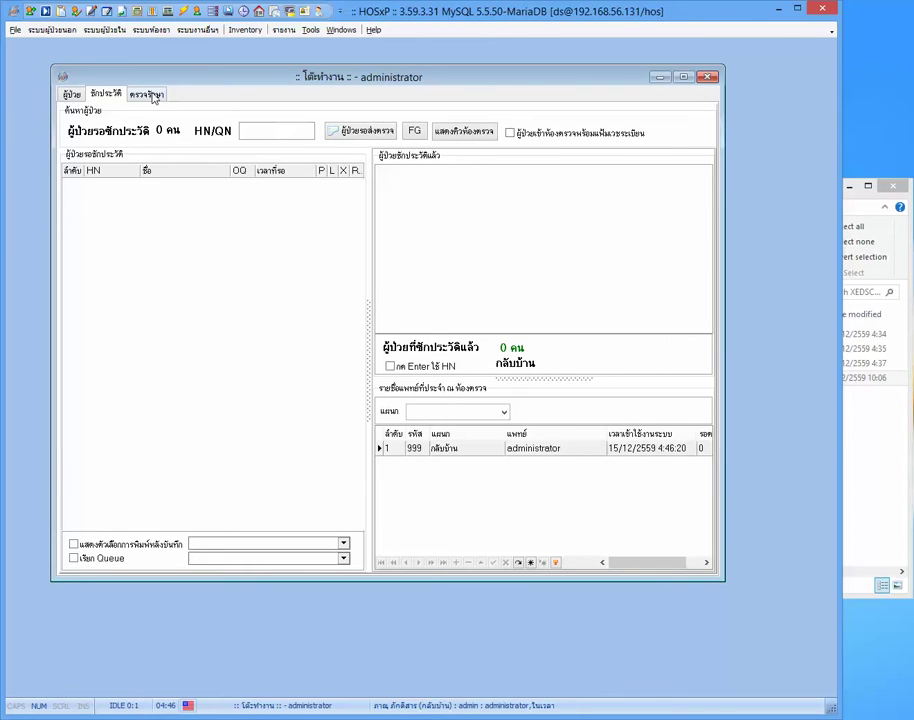
click(147, 94)
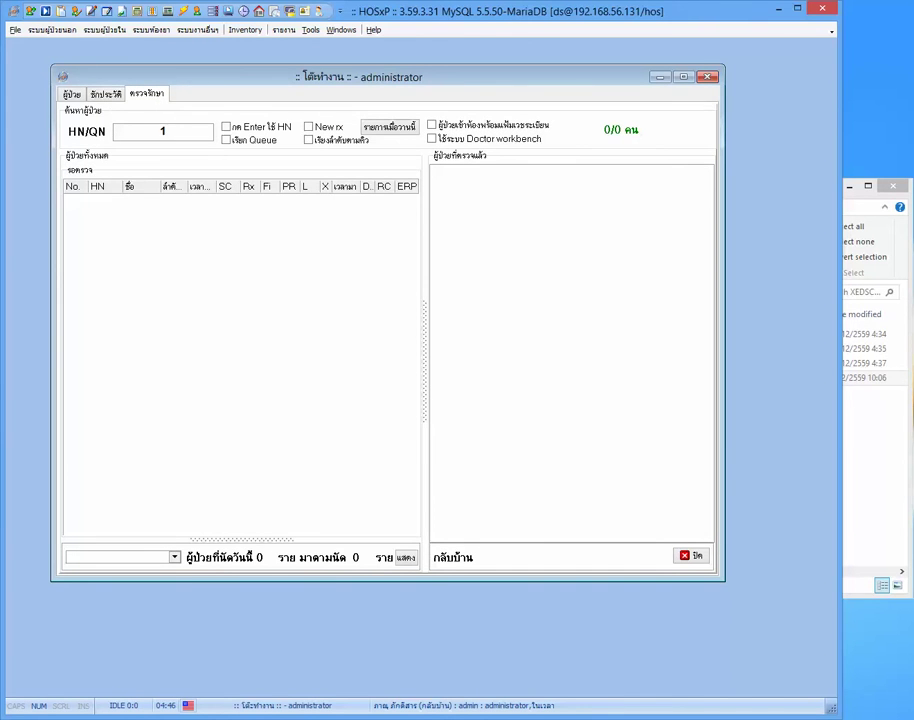
key(Return)
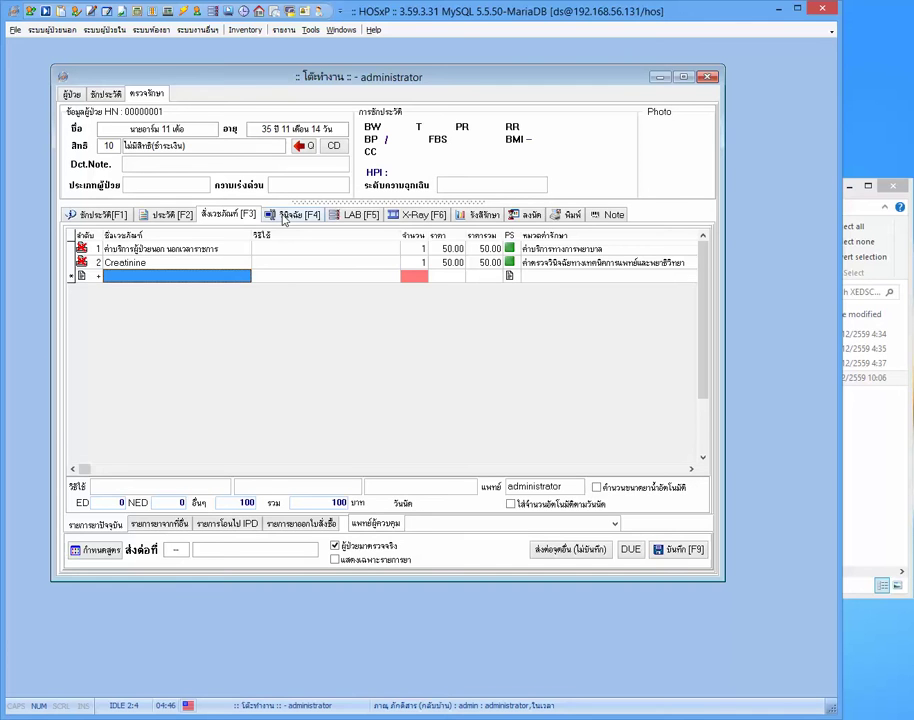
Step: Open the CF form from the patient's diagnosis page, dismiss the patient alert and enable the second option for showing CVD Risk on opening
click(286, 216)
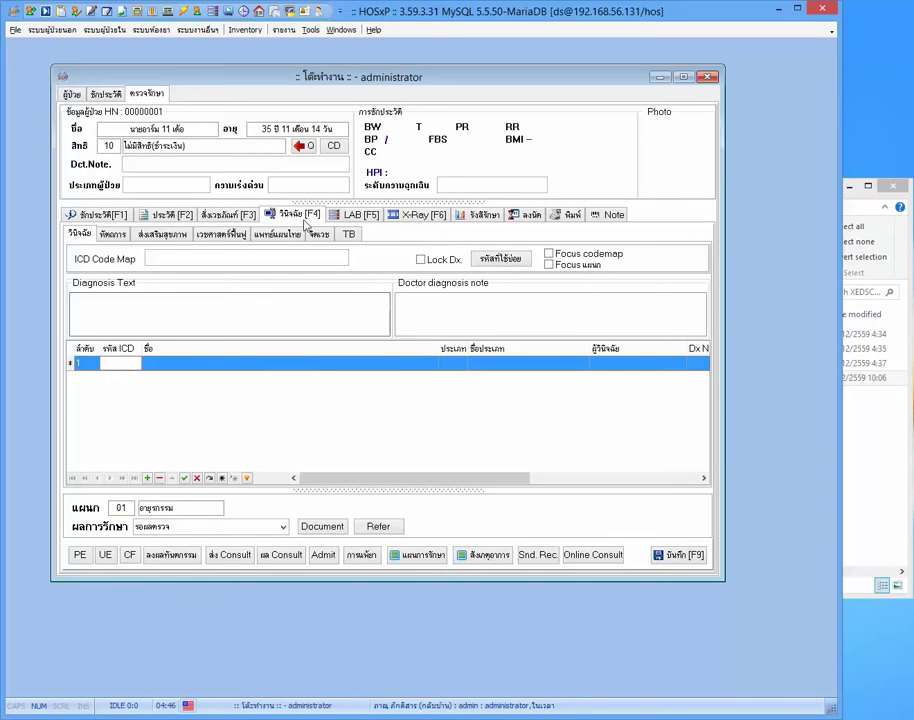
click(130, 556)
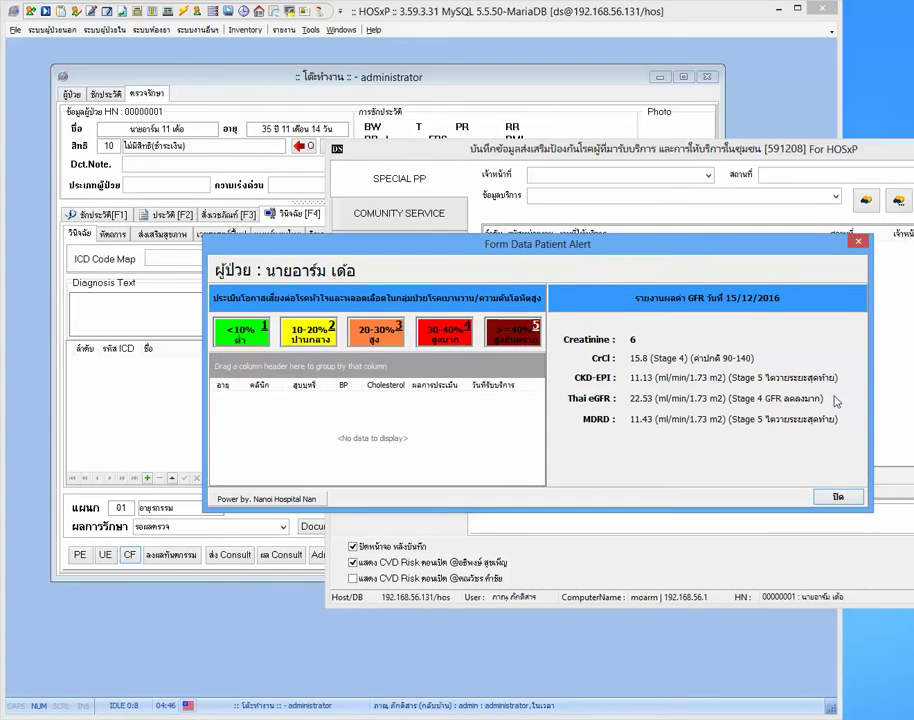
click(840, 497)
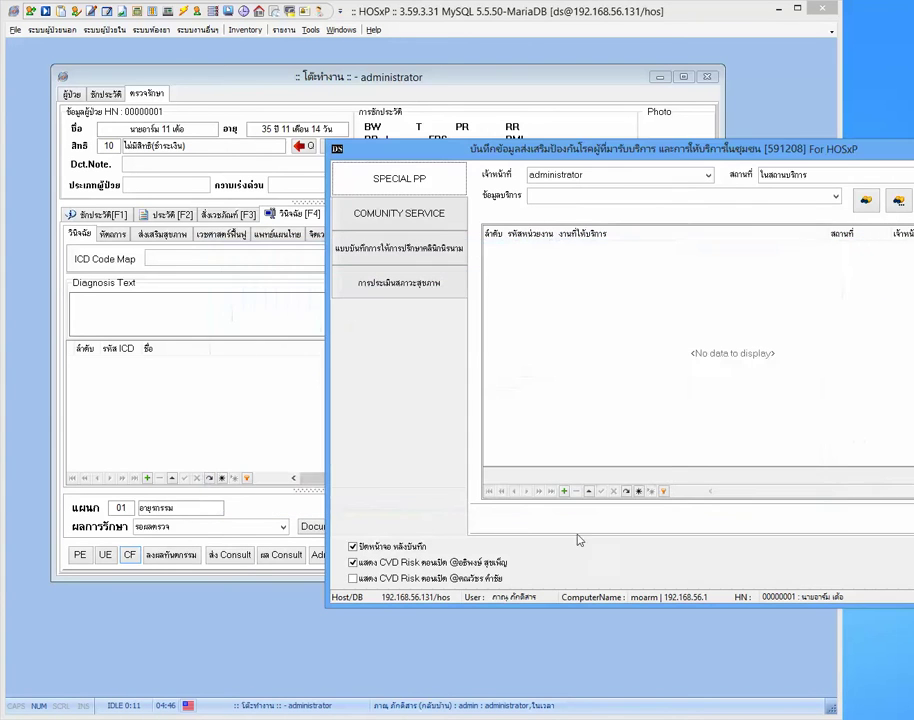
click(445, 578)
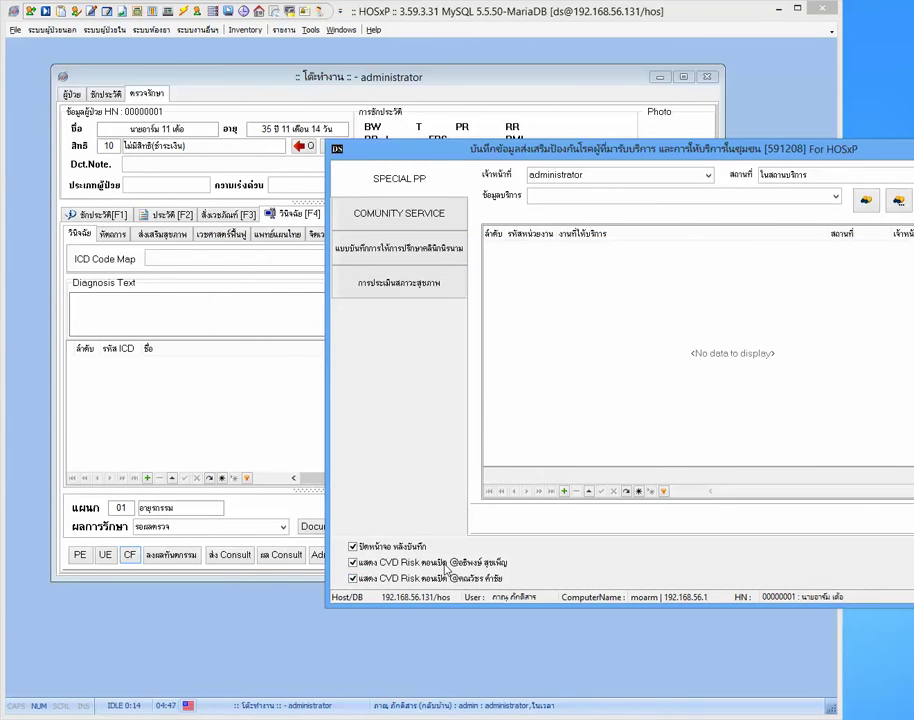
key(Escape)
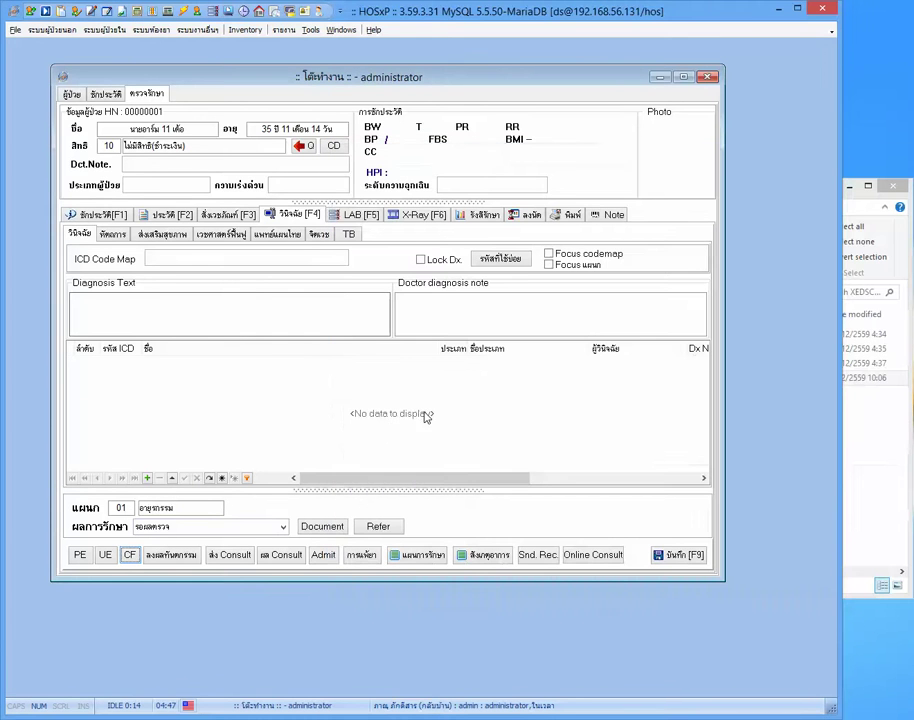
Step: Reopen the CF form to check the CVD risk alert, then close it and return to the patient search
click(130, 556)
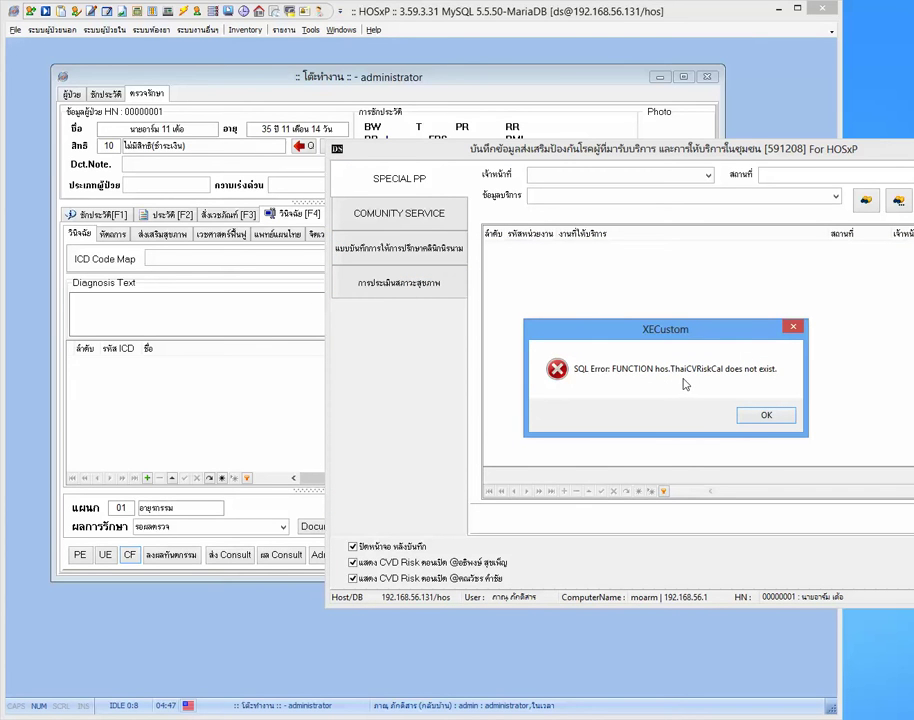
click(767, 416)
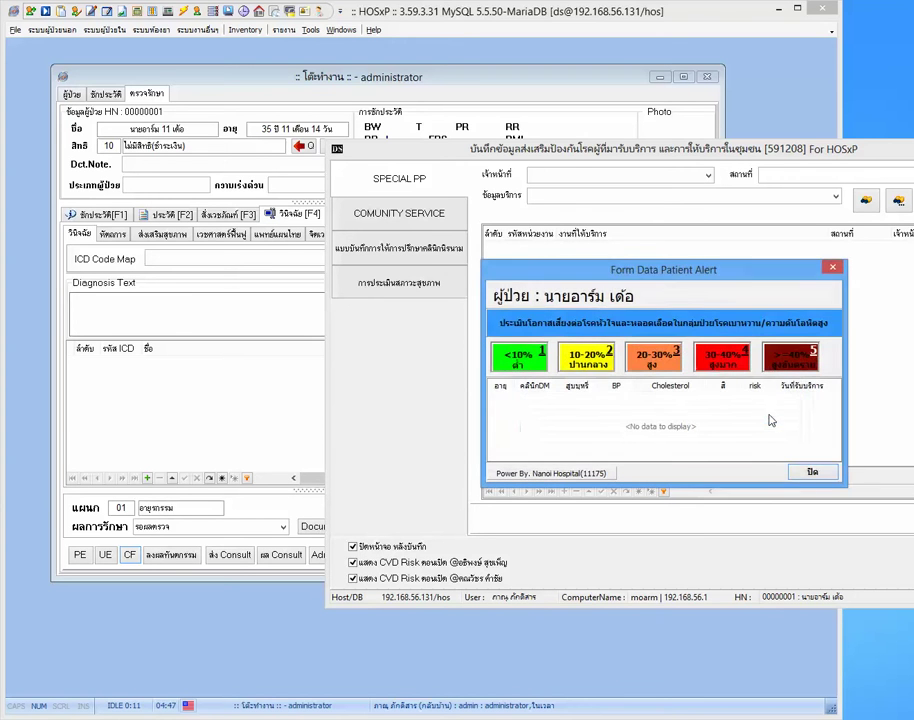
click(813, 470)
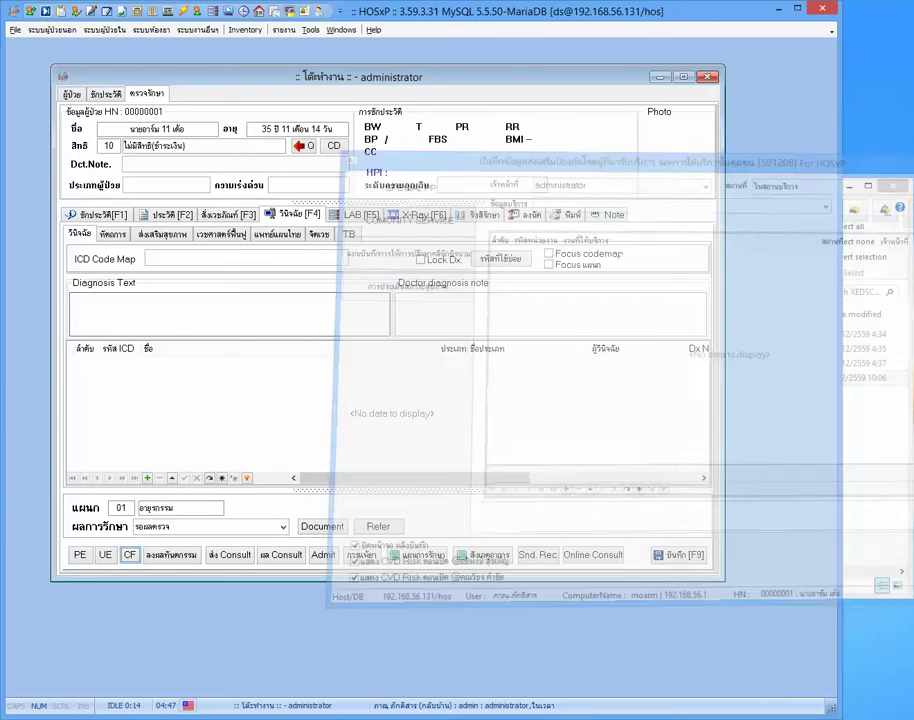
click(312, 148)
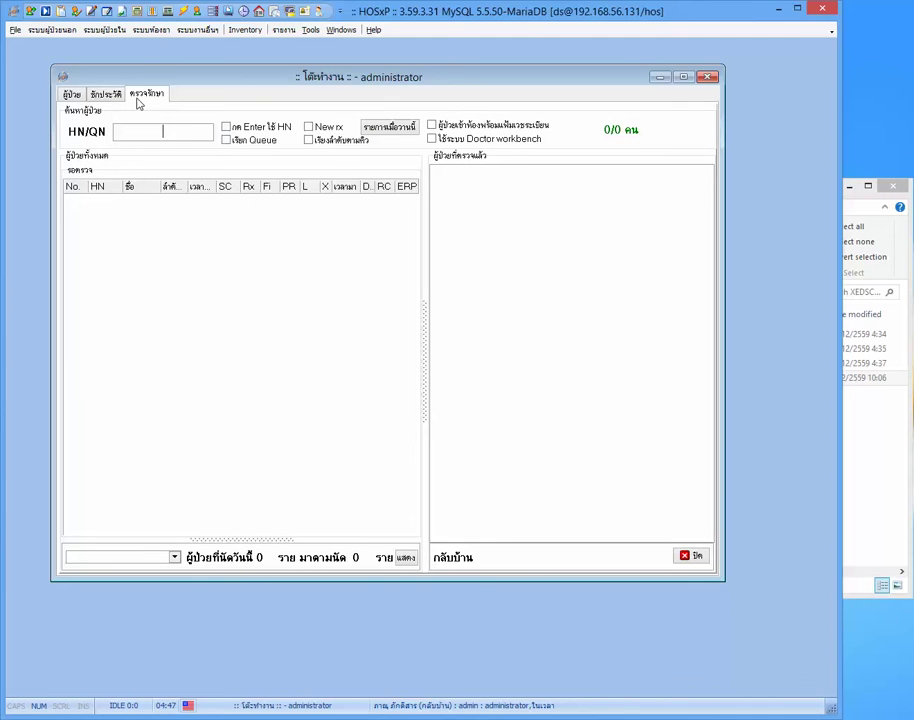
Step: Load the SYS_DOCTOR_FORM script in the SQL Query script editor
click(183, 12)
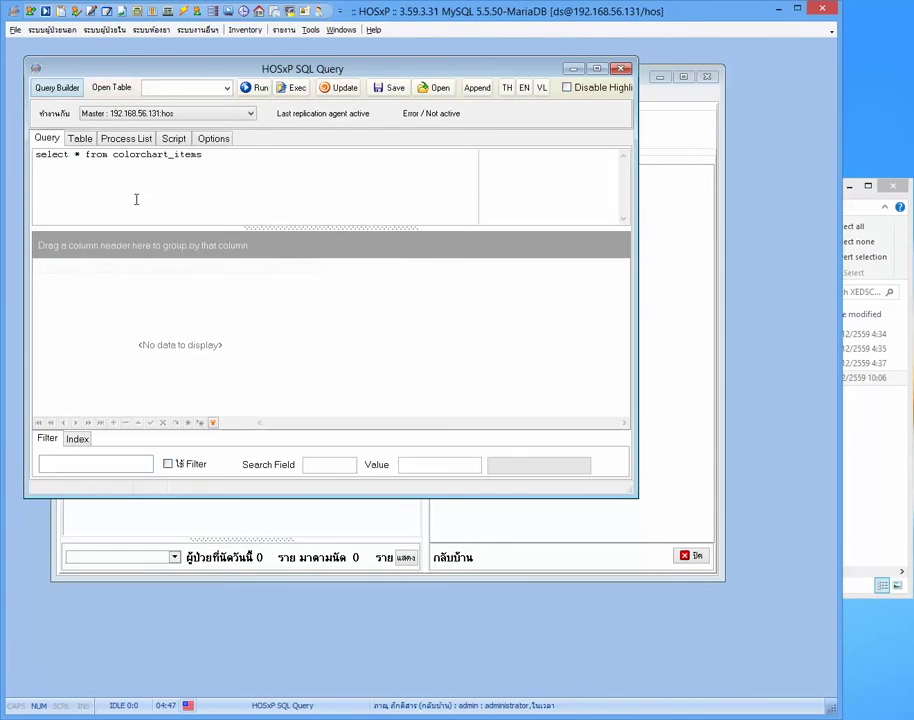
click(173, 139)
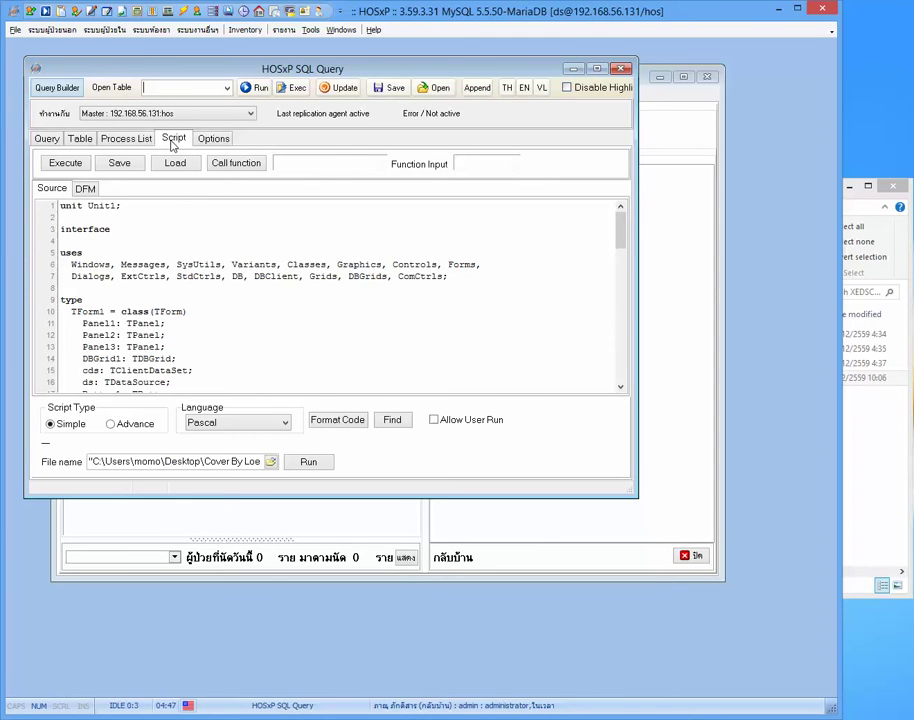
click(133, 168)
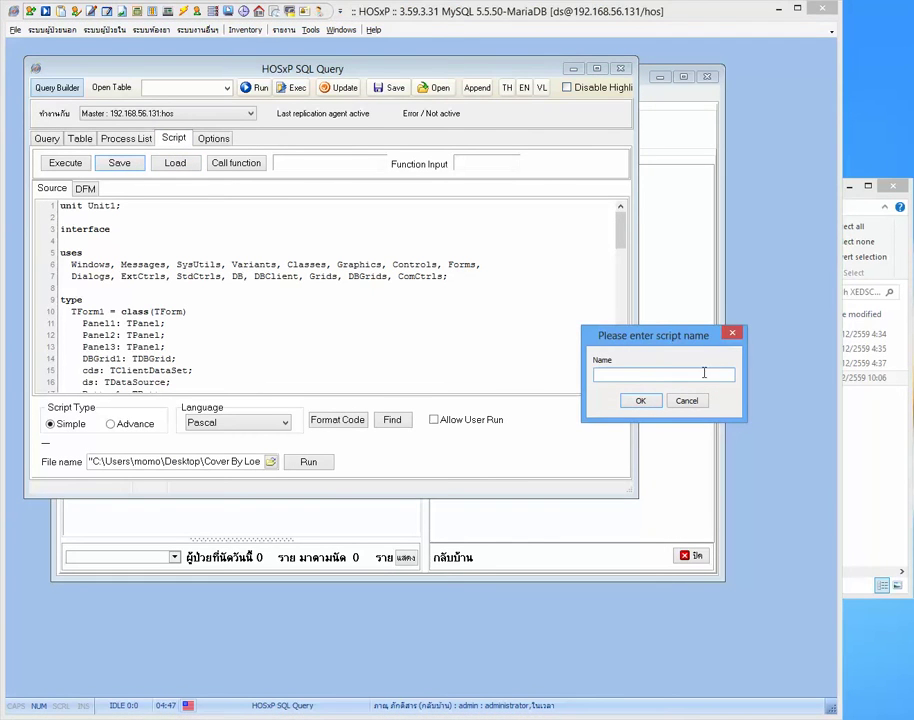
click(690, 401)
click(180, 166)
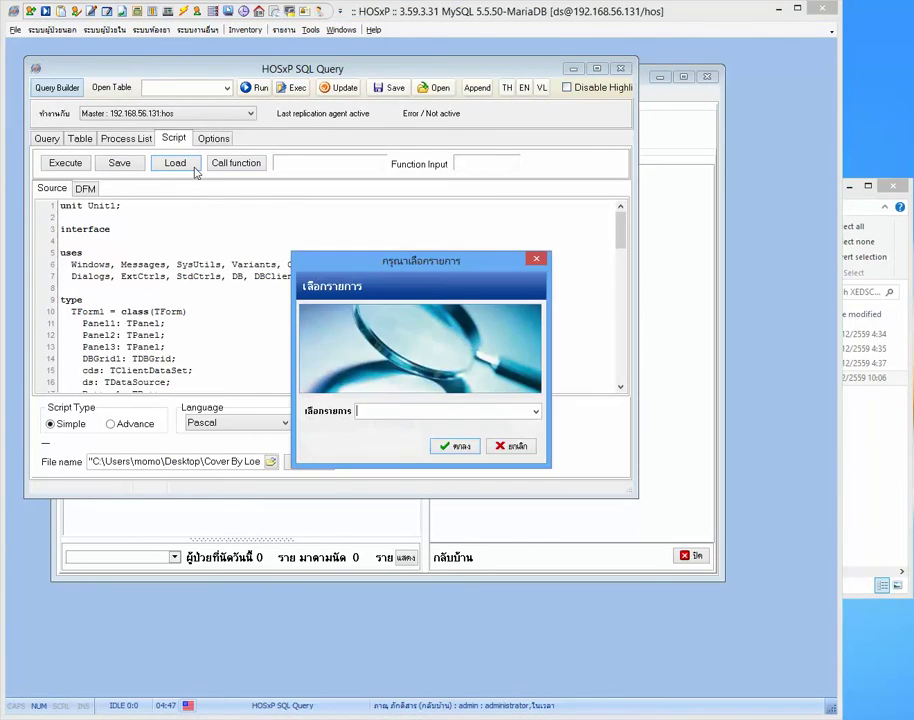
text(SY)
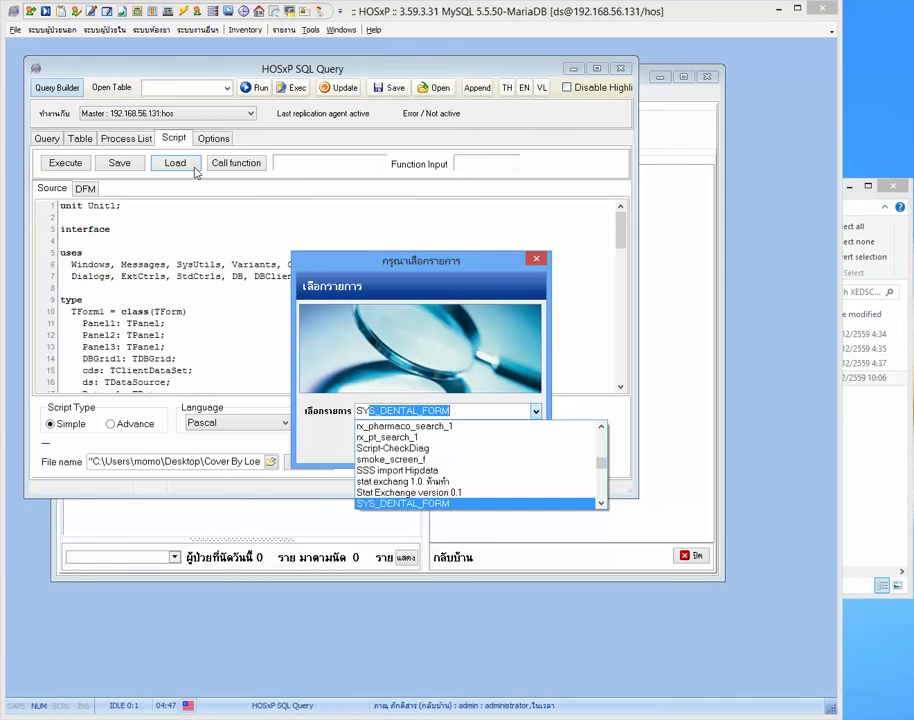
text(S_D)
key(Down)
key(Return)
key(Return)
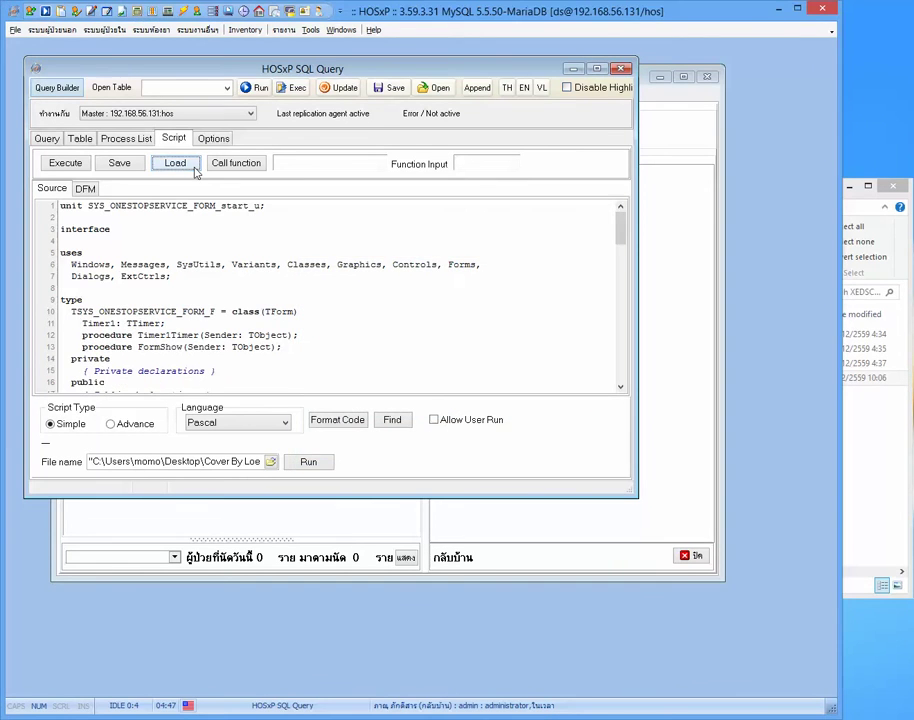
Step: Save the loaded script as SYS_DOCTOR_FORM and copy its name
click(121, 164)
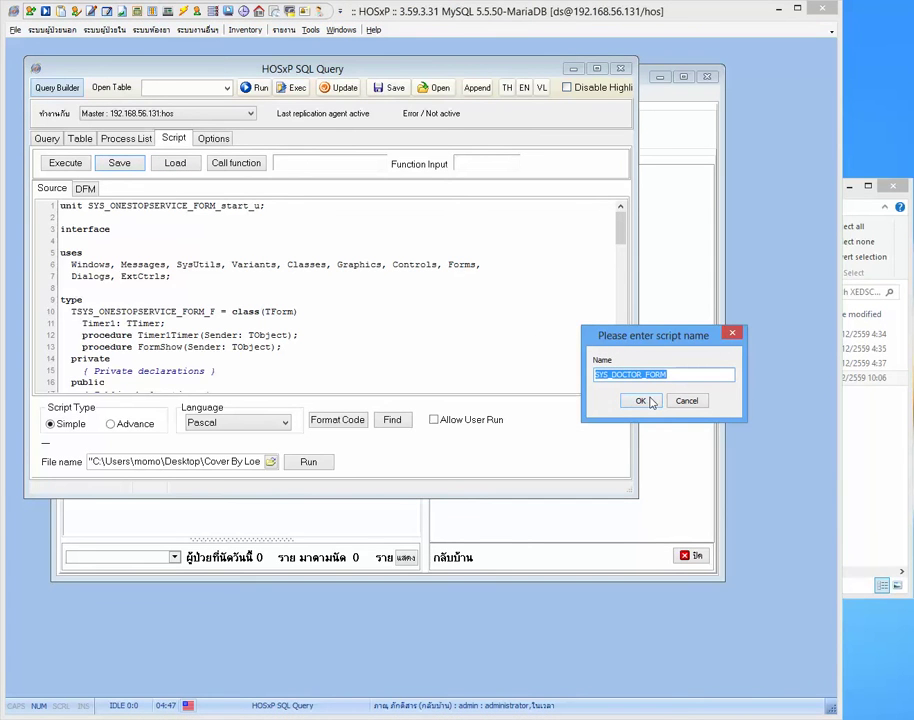
click(652, 401)
click(434, 420)
click(119, 163)
key(ctrl+c)
click(638, 401)
Step: Query the doraemon table with a limit of 10 rows to view its fields
click(47, 139)
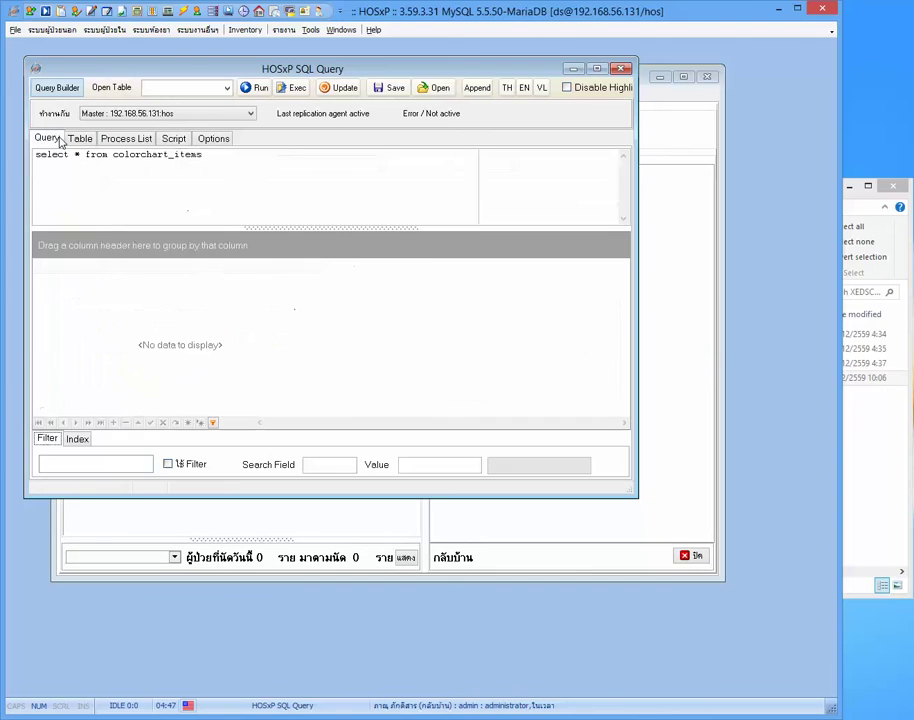
click(158, 87)
text(doraemon)
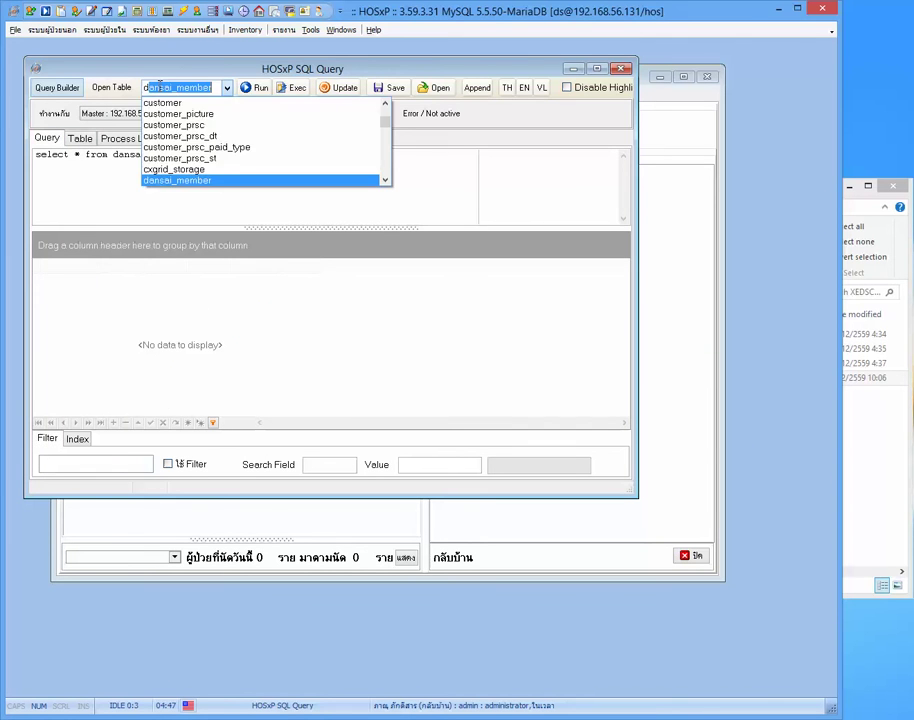
key(Return)
click(185, 155)
text(where)
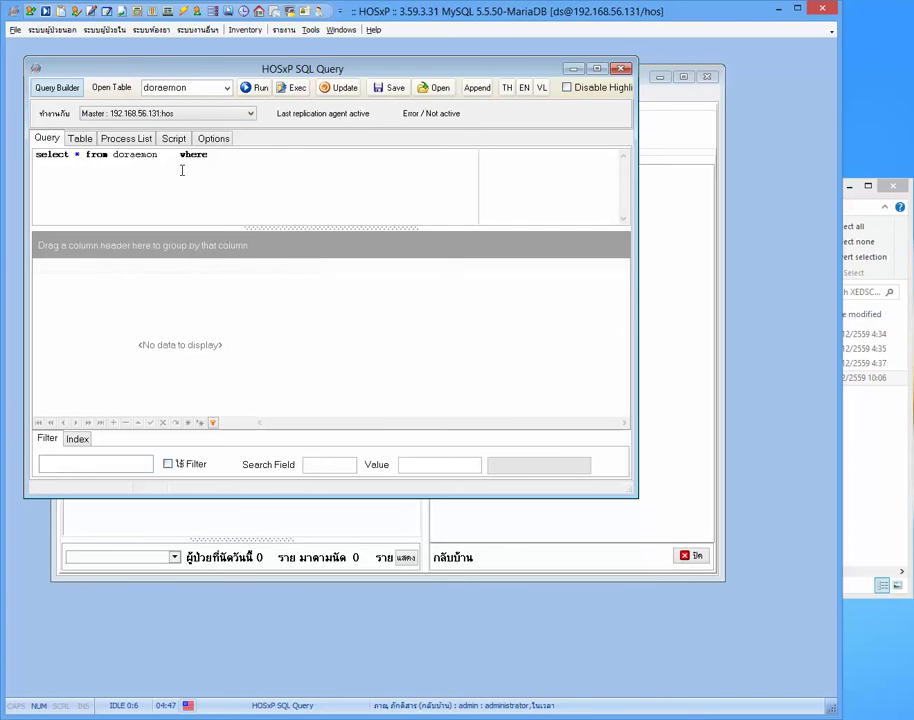
key(BackSpace)
key(BackSpace)
key(BackSpace)
key(BackSpace)
click(252, 88)
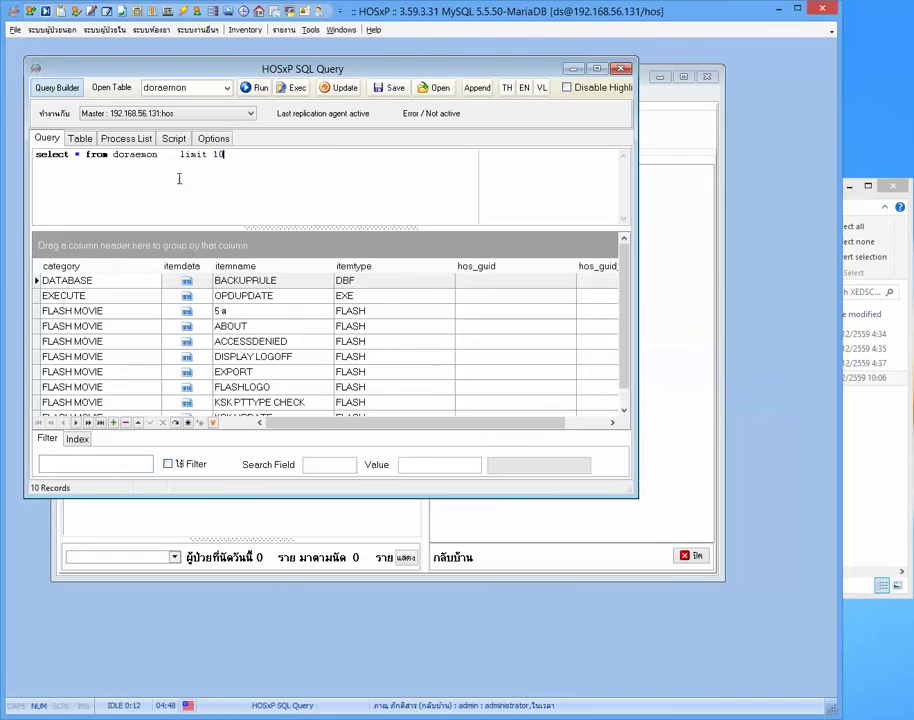
Step: Replace the row limit with the condition itemname='SYS_DOCTOR_FORM' and run the query on doraemon
drag(168, 155, 271, 157)
text(where )
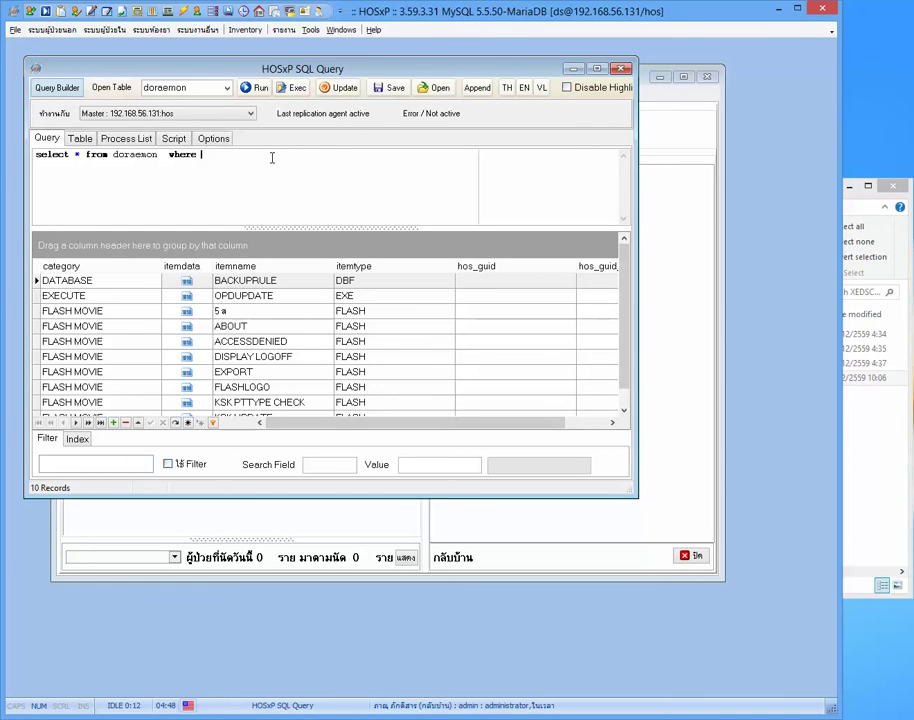
text(itemname='')
key(Left)
key(ctrl+v)
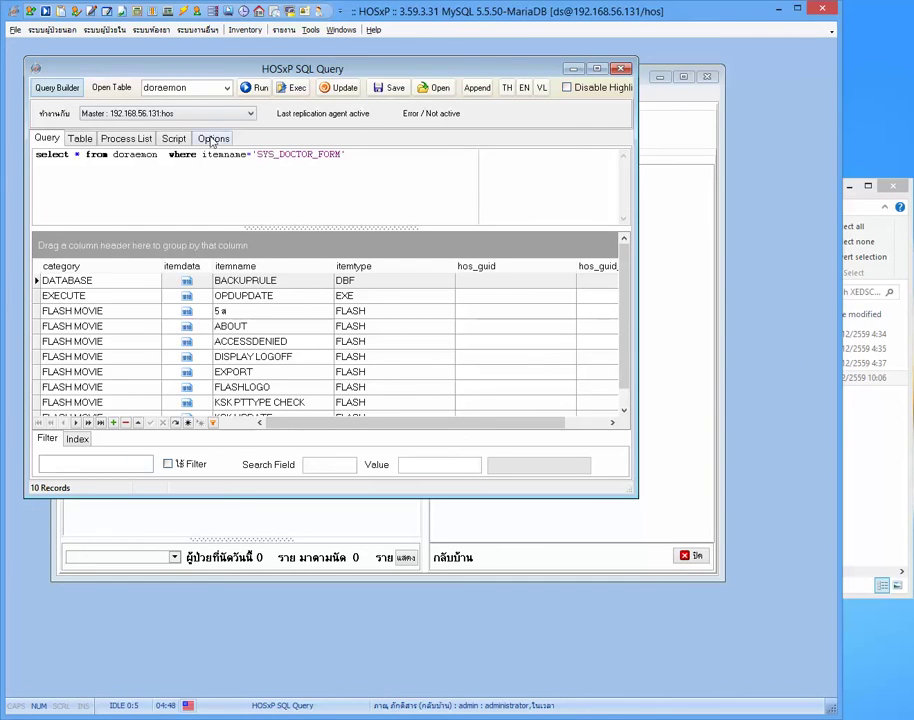
click(266, 89)
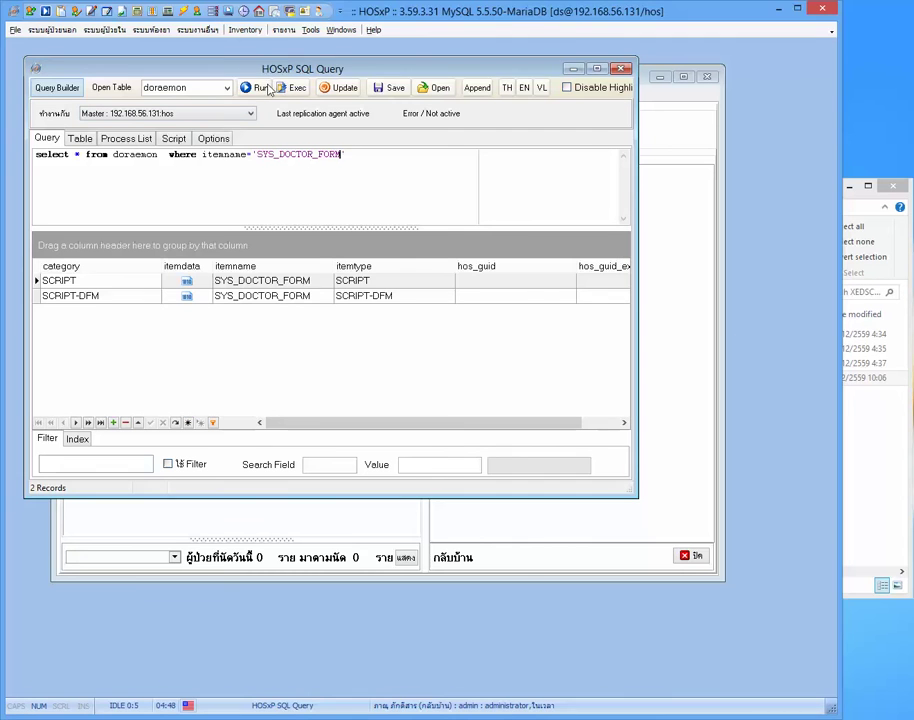
Step: Save the query result as the binary dataset doraemon_SYS_DOCTOR_FORM in the XEDSCustom_for_HOSxP_FULL_Install_591208 folder
click(277, 280)
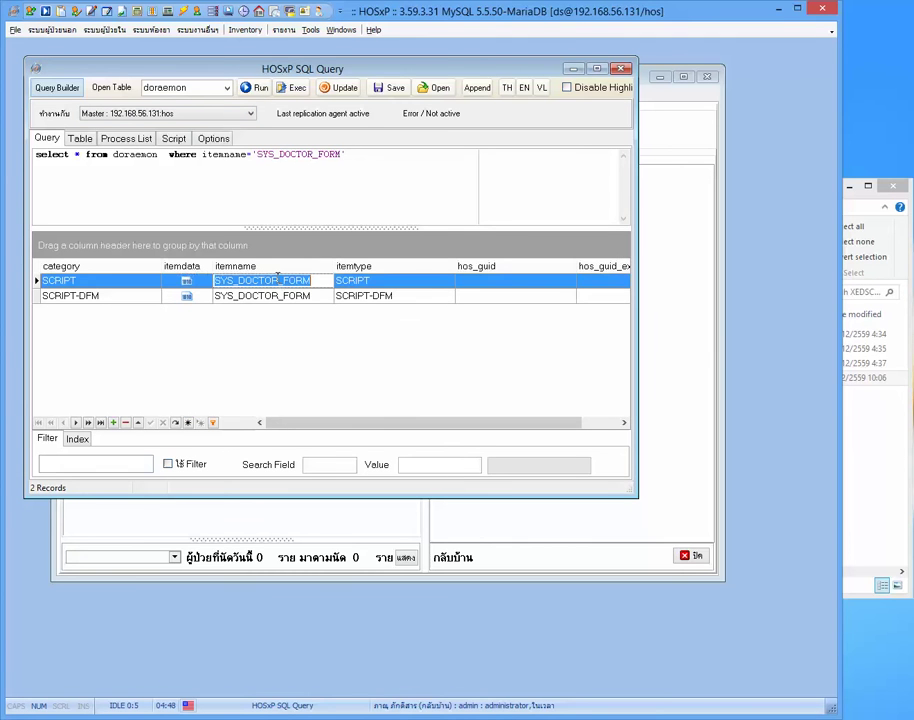
click(389, 87)
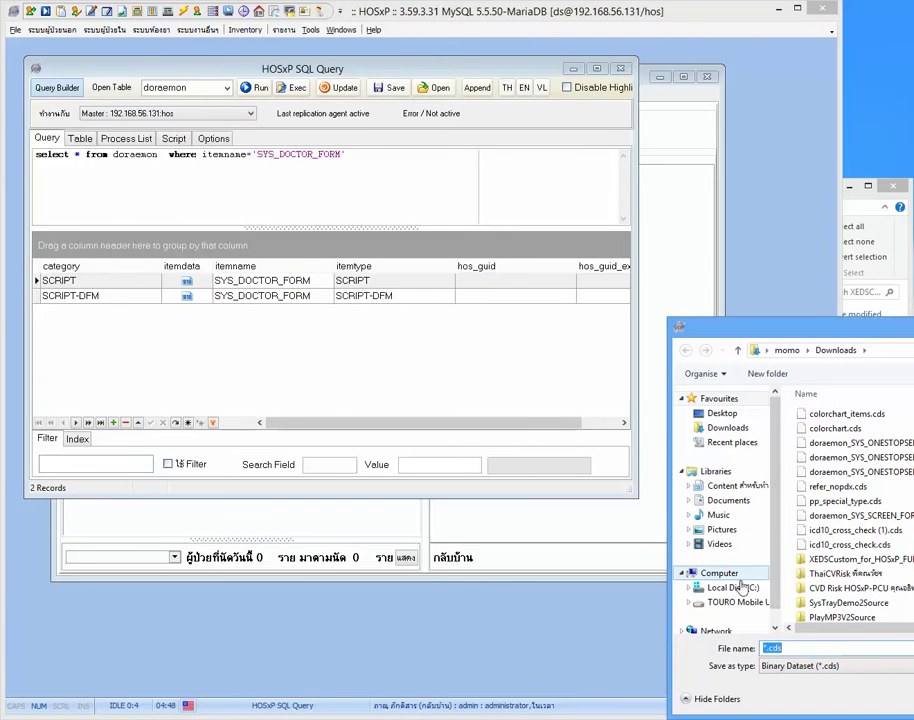
click(883, 218)
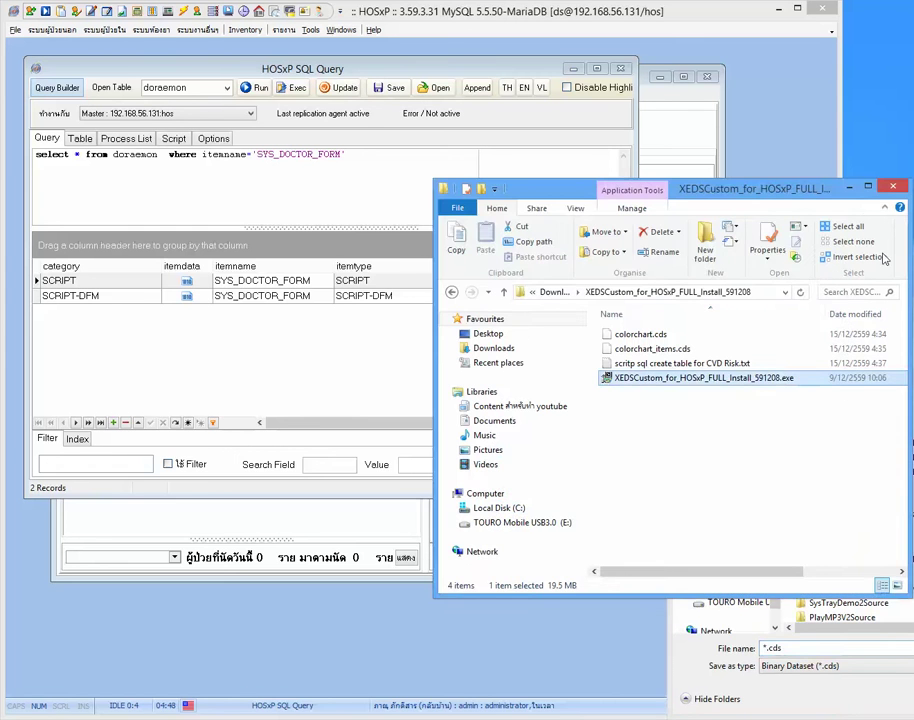
click(388, 331)
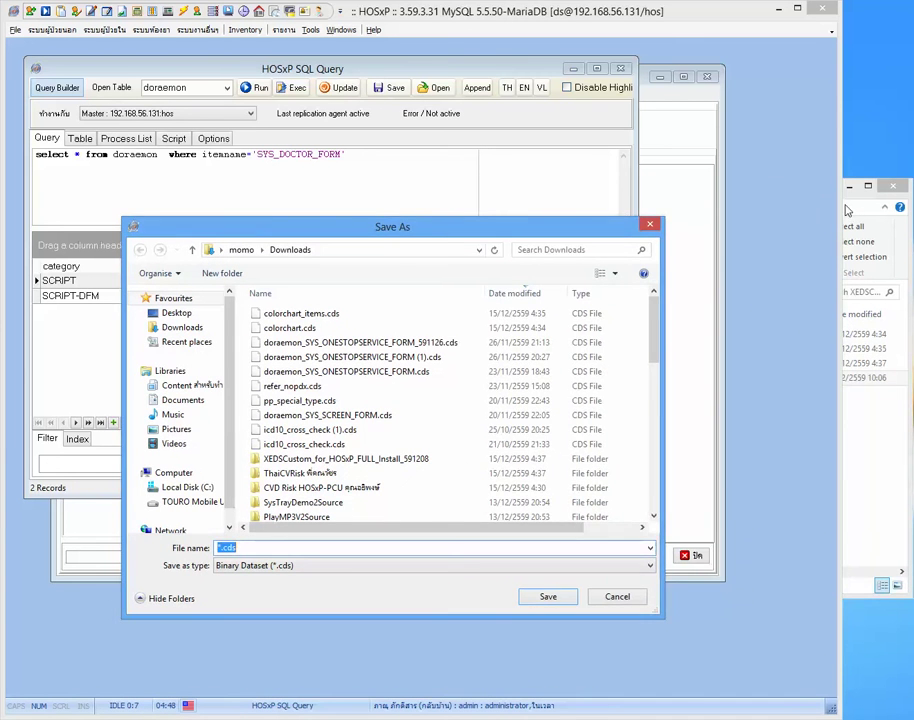
click(730, 290)
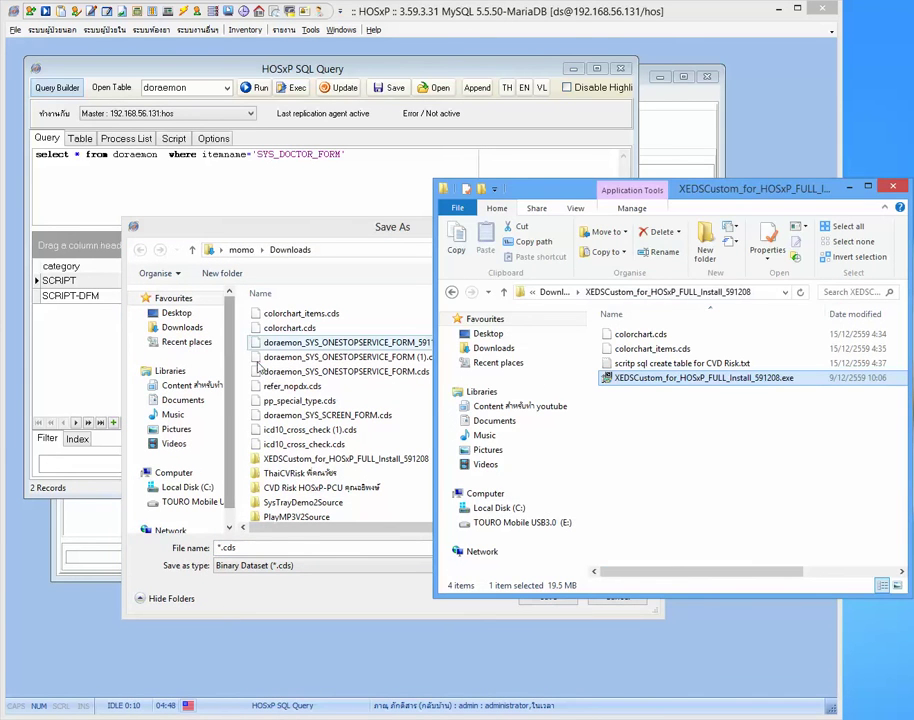
click(311, 459)
double_click(311, 460)
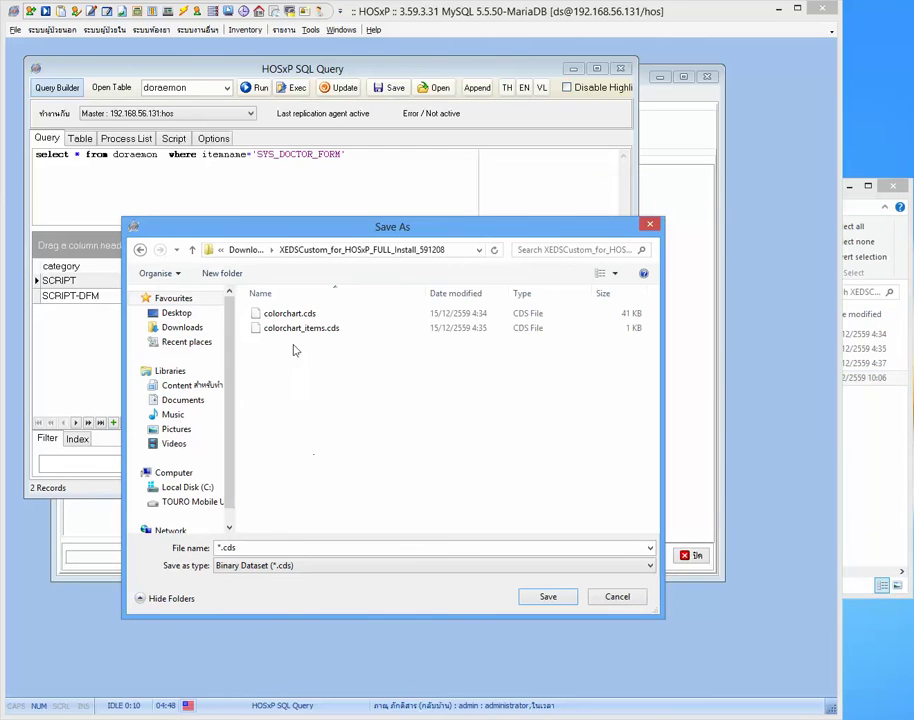
click(298, 549)
text(do)
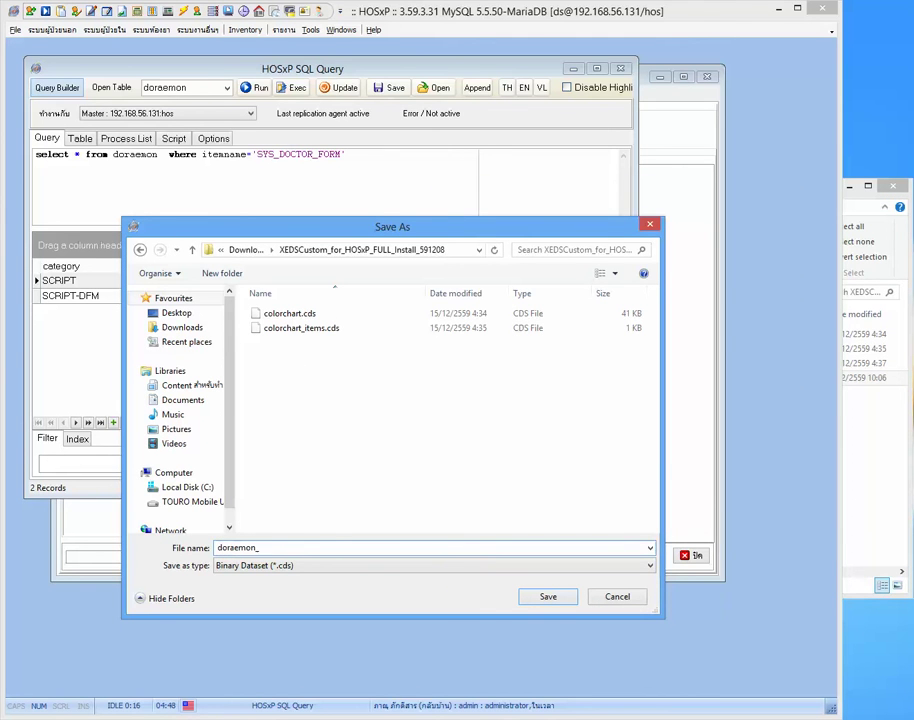
text(raemon_)
key(ctrl+v)
key(Return)
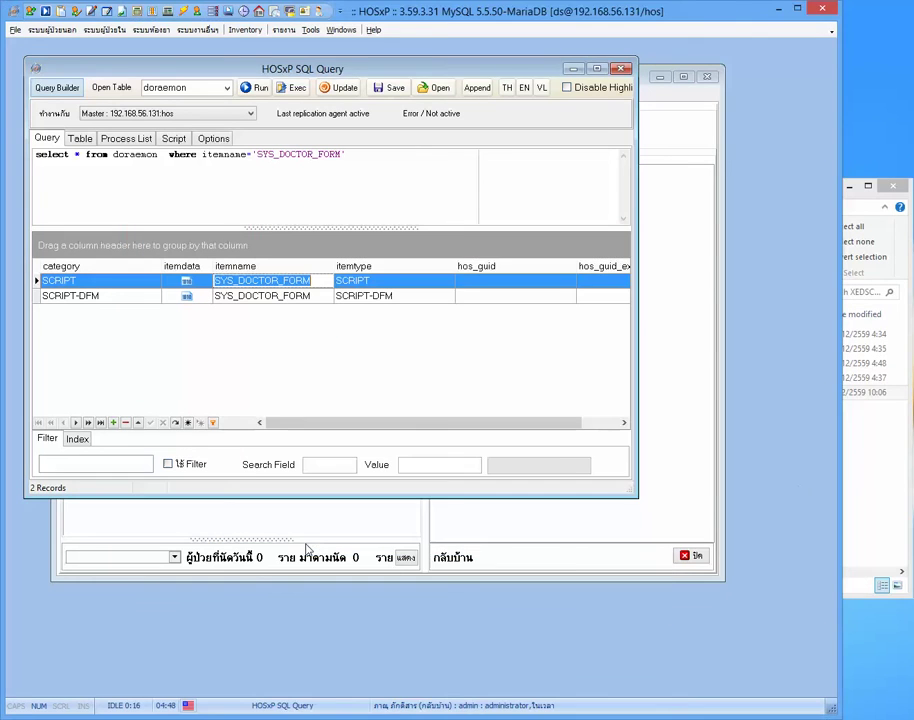
Step: Review the files in the XEDSCustom_for_HOSxP_FULL_Install_591208 folder alongside the SQL query window
key(alt+Tab)
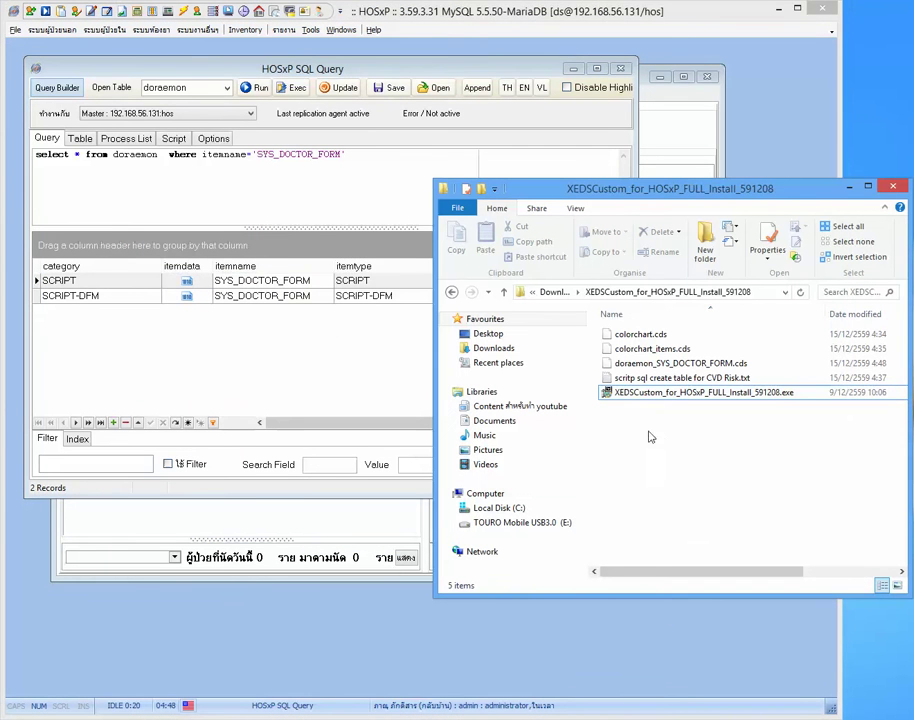
drag(688, 436, 645, 340)
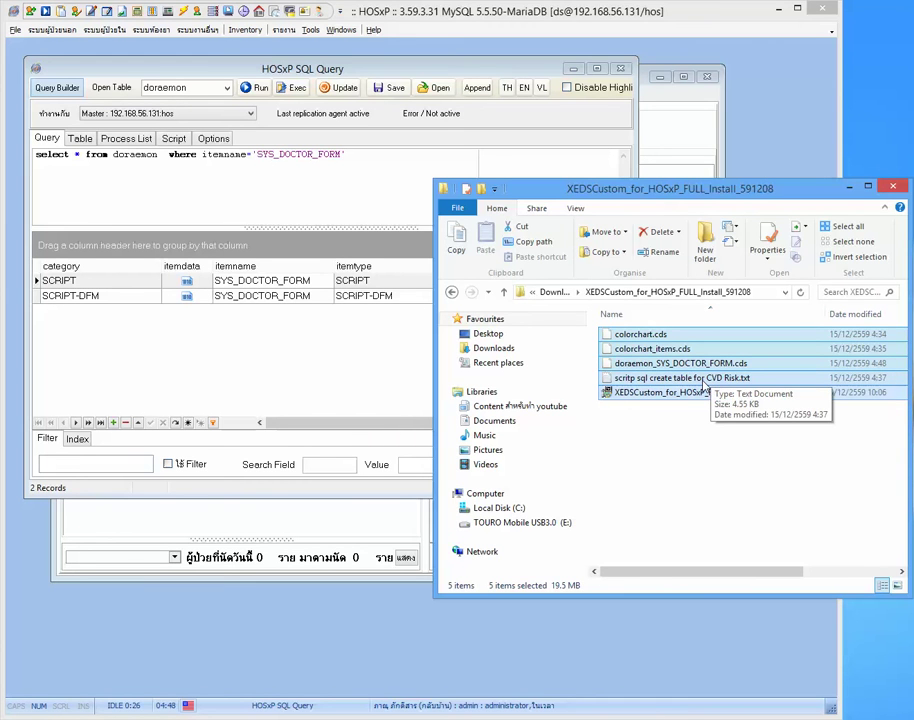
click(600, 394)
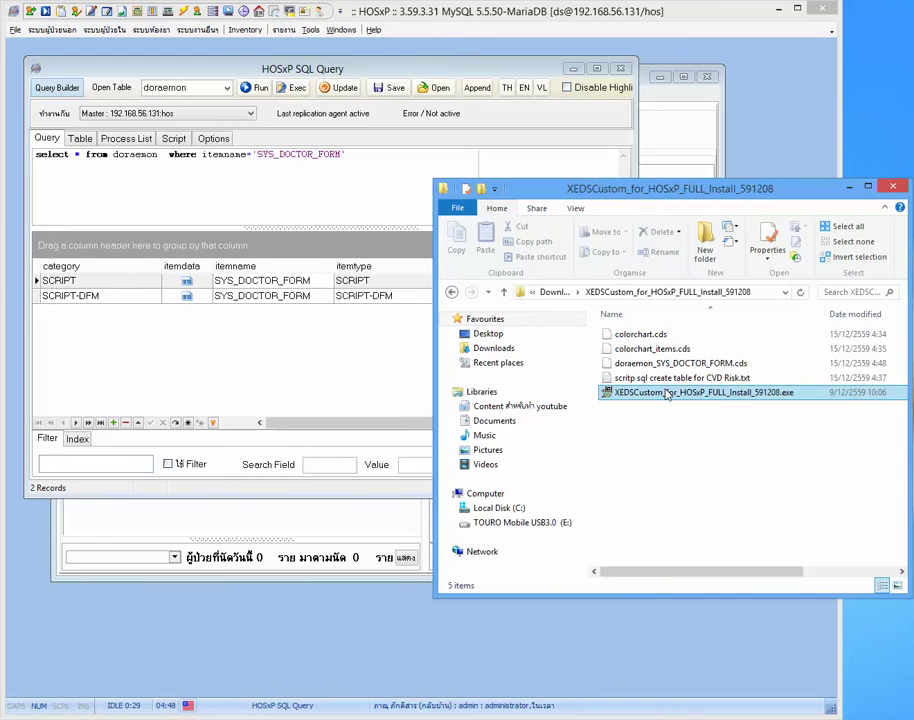
click(638, 379)
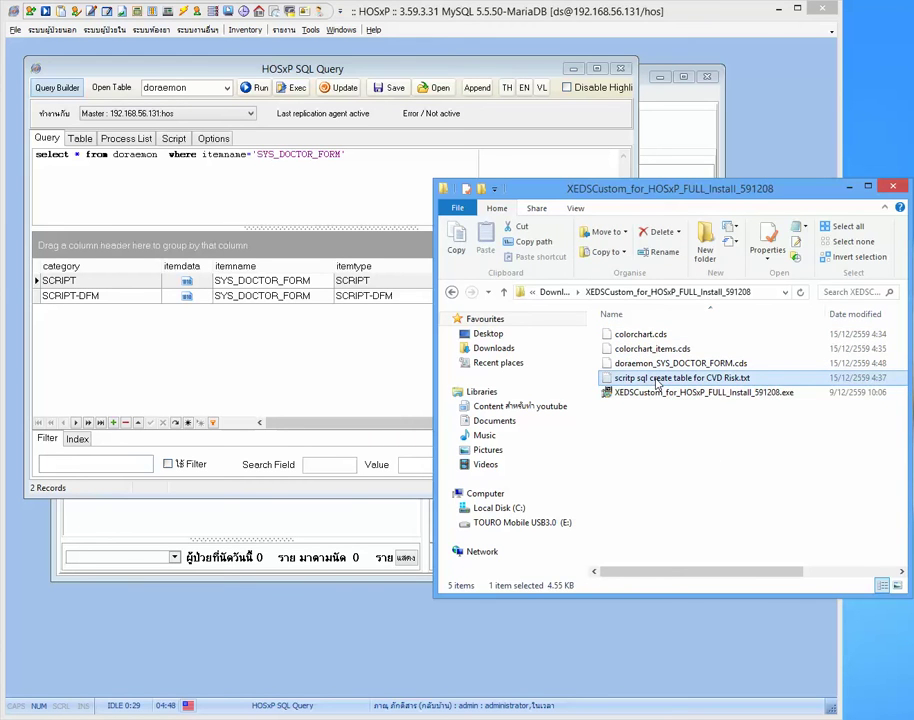
click(178, 140)
click(47, 138)
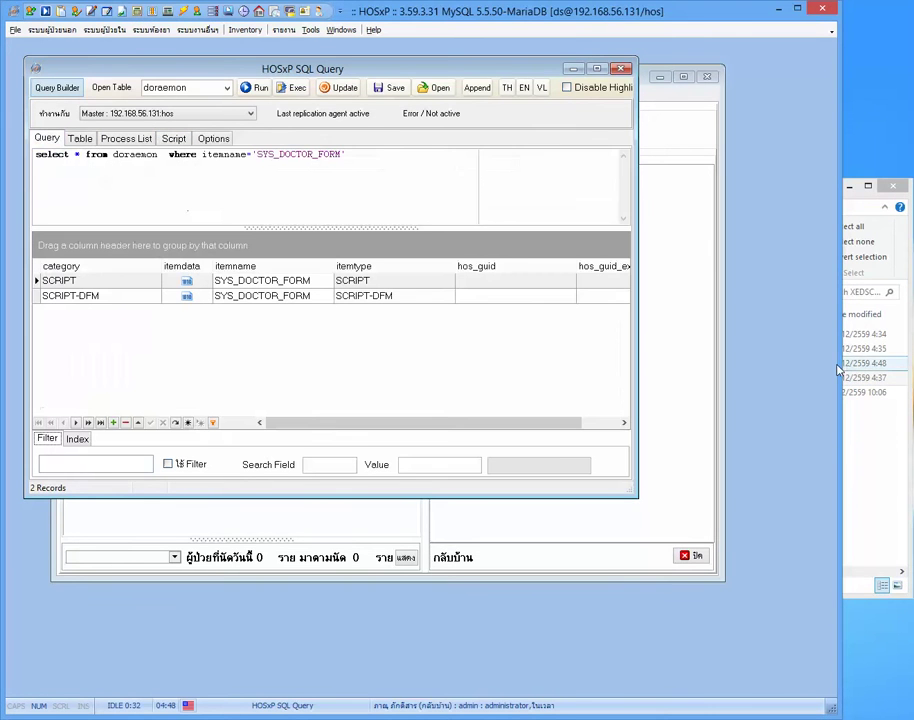
click(884, 456)
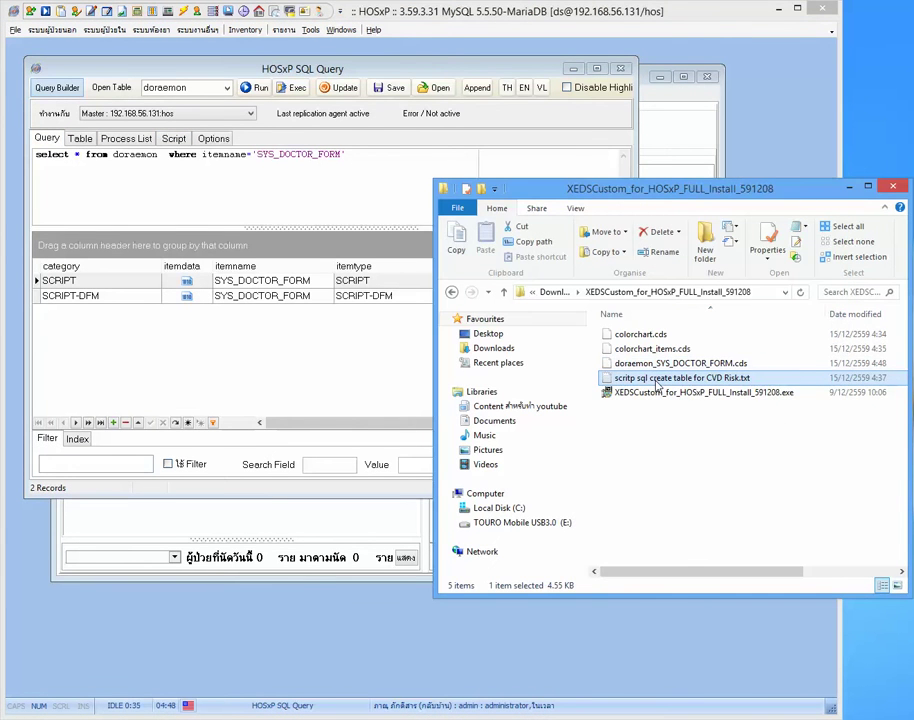
Step: Rename the CVD Risk table-creation text file as script sql create table for CVD Risk.txt
click(638, 381)
click(628, 378)
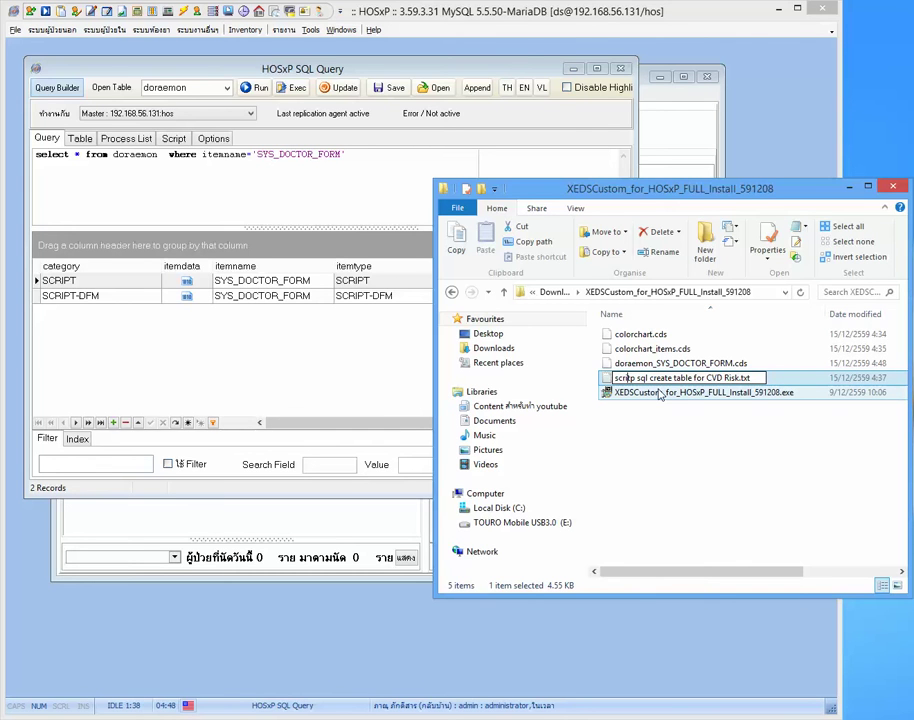
key(BackSpace)
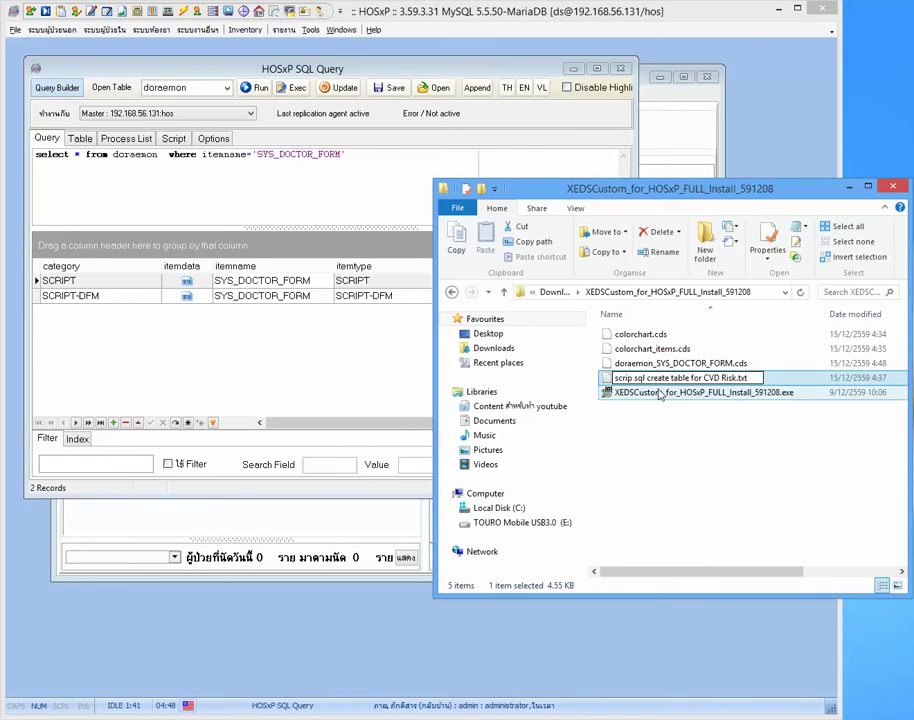
key(BackSpace)
key(BackSpace)
key(BackSpace)
key(BackSpace)
text(cript)
key(Return)
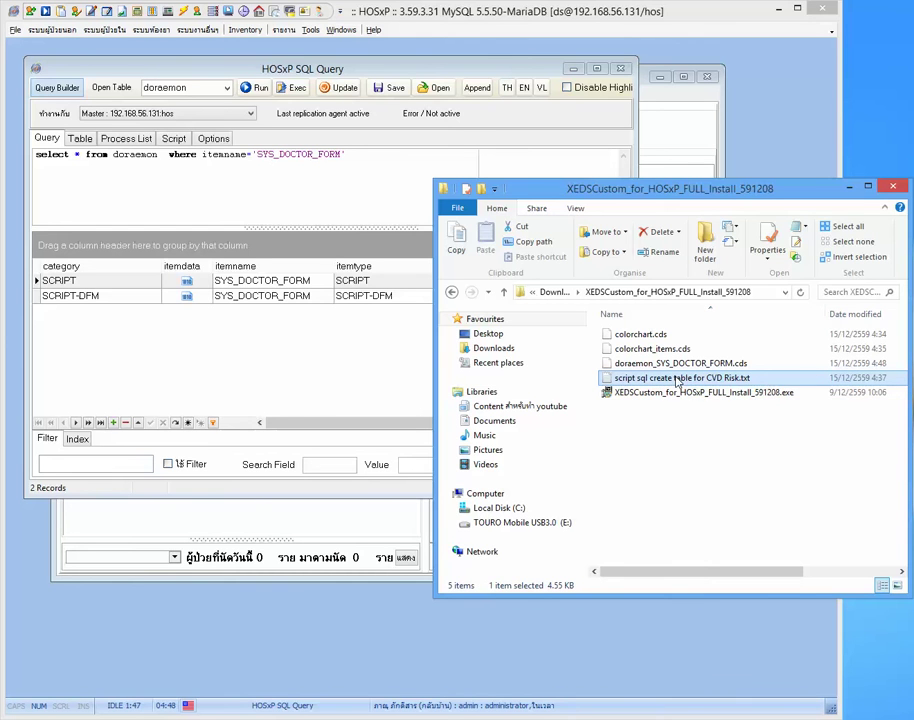
Step: Open the CVD Risk script in Notepad and examine its colorchart_items and colorchart table definitions and the ThaiCVRiskCal function
drag(683, 386, 510, 250)
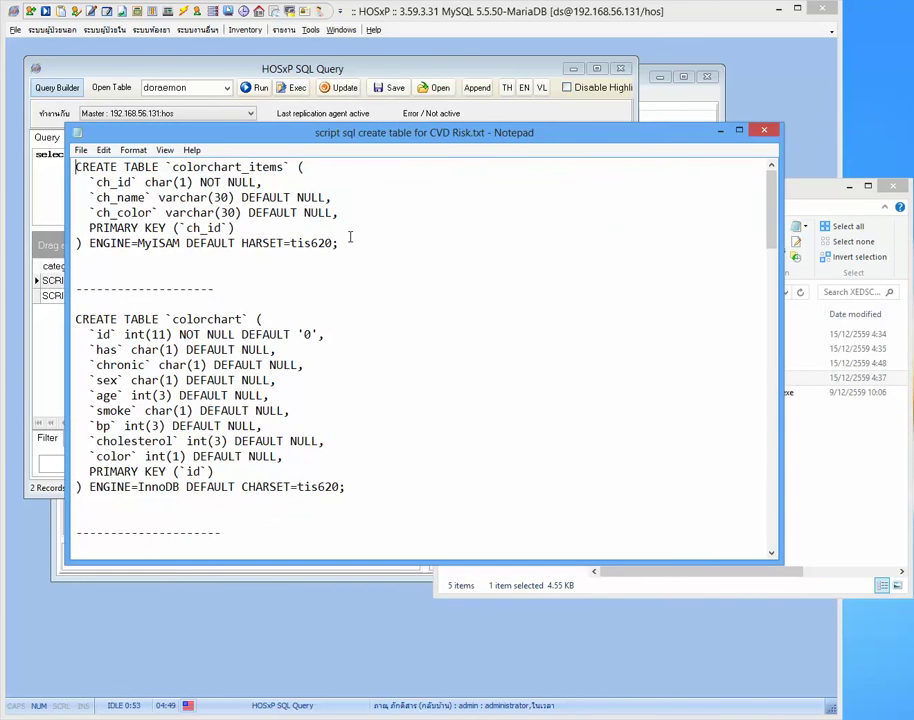
click(165, 213)
drag(166, 318, 243, 319)
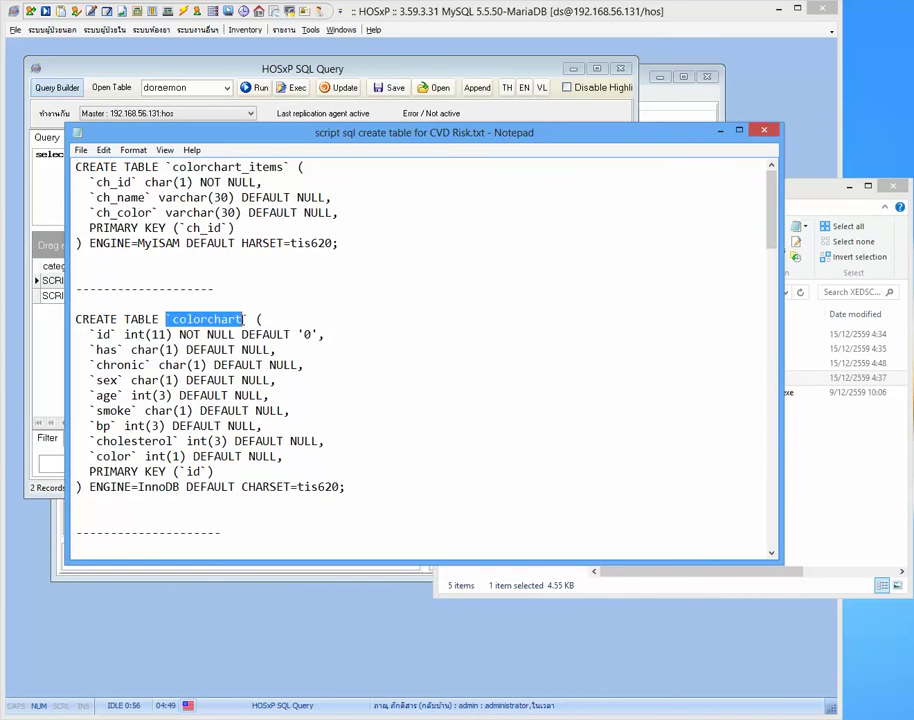
drag(173, 167, 285, 167)
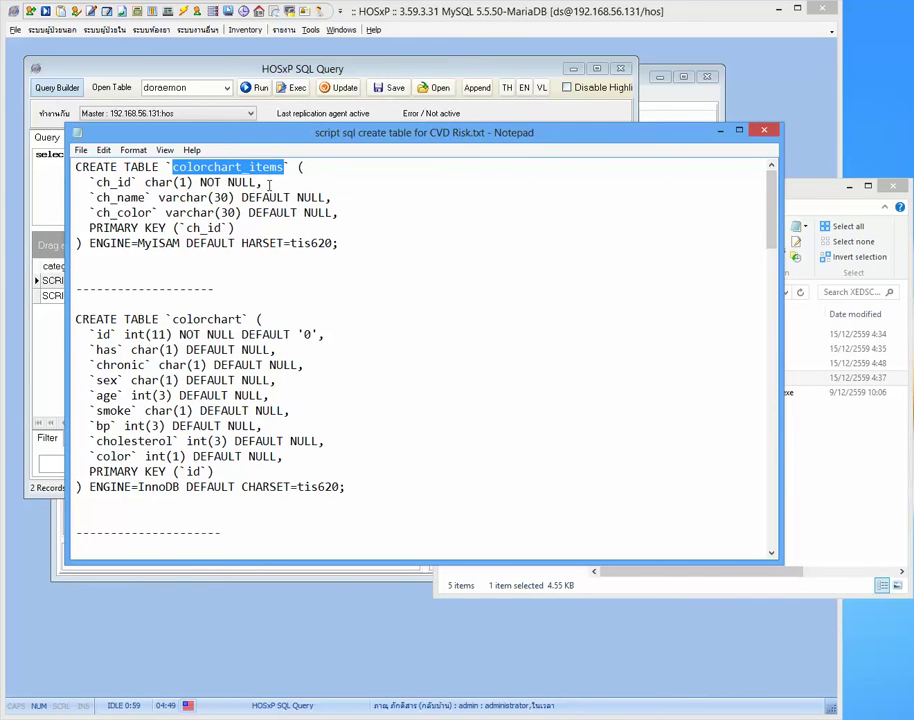
drag(170, 319, 244, 319)
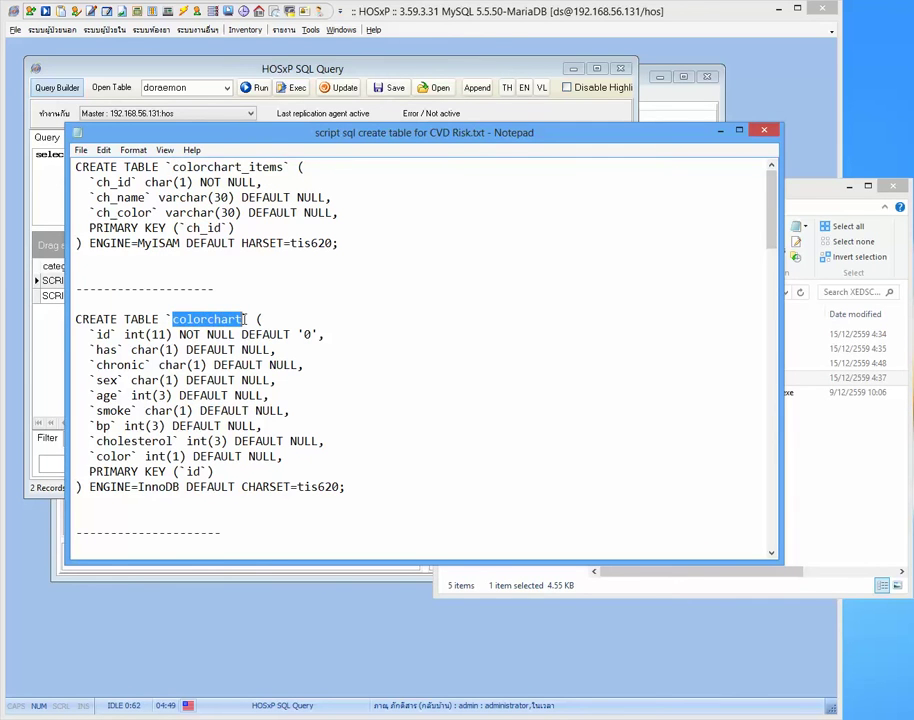
scroll(250, 341, down, 6)
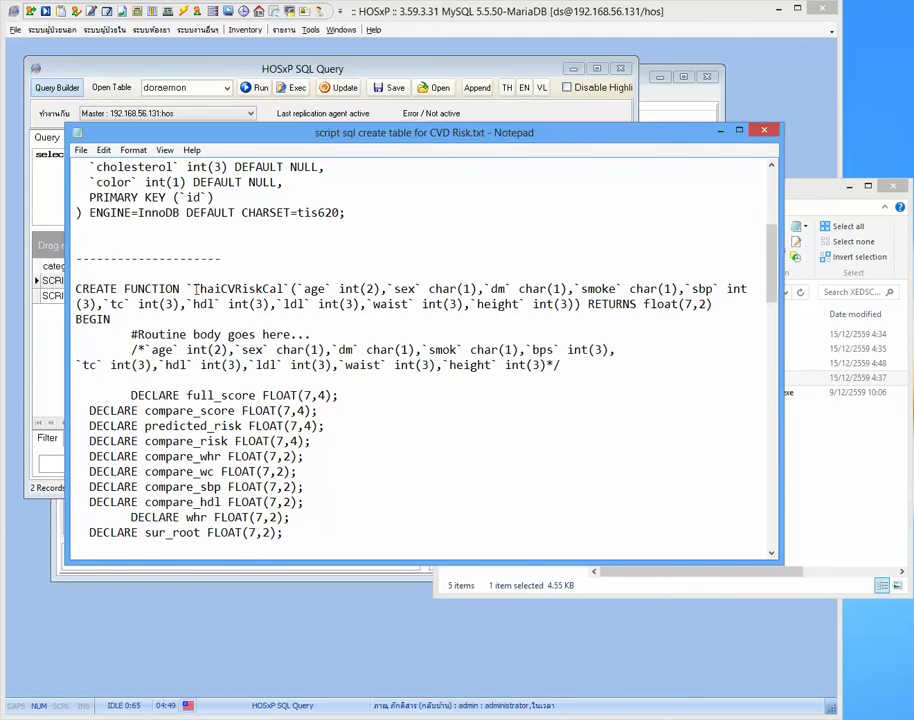
drag(195, 288, 271, 289)
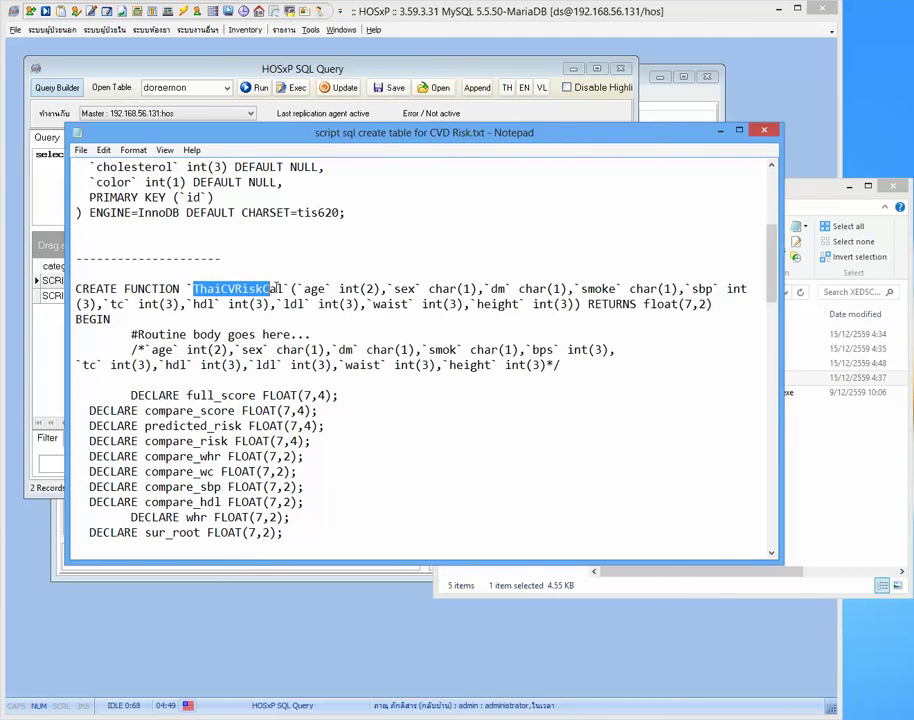
scroll(274, 318, down, 4)
scroll(271, 322, up, 10)
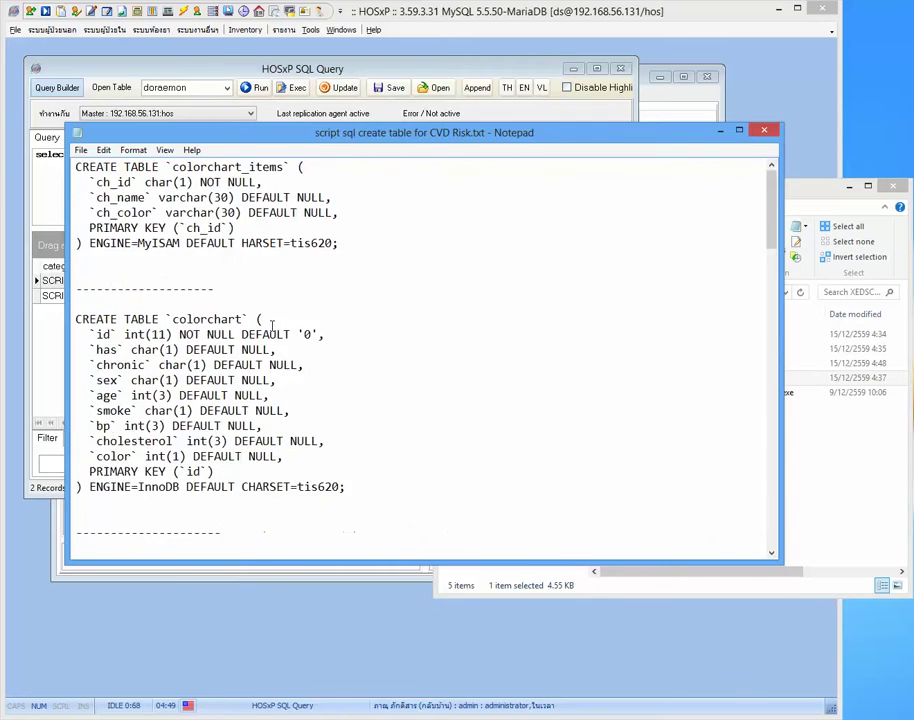
scroll(271, 322, down, 20)
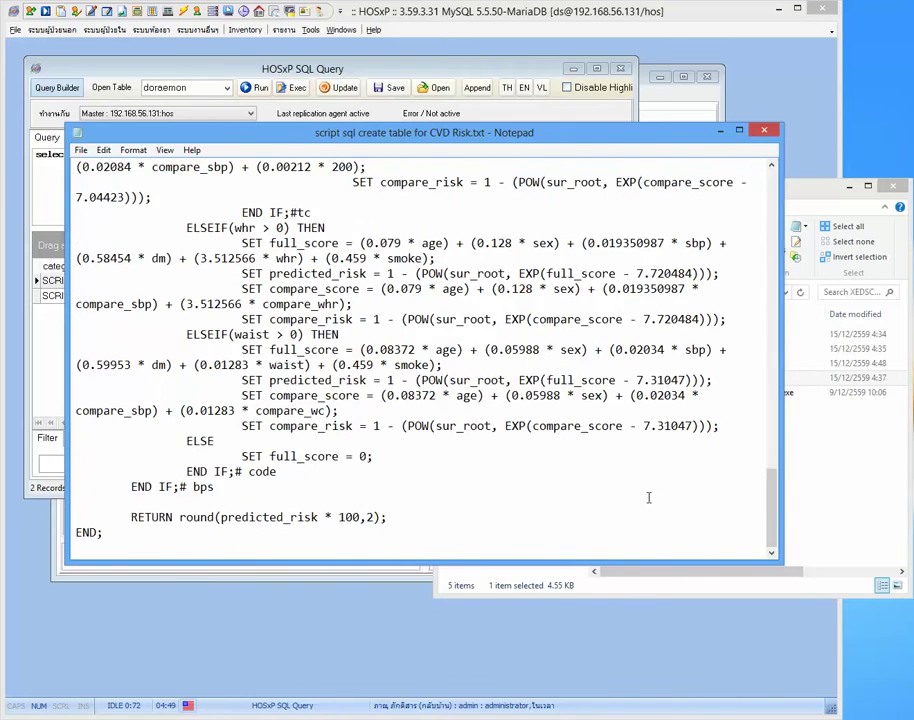
drag(780, 516, 793, 212)
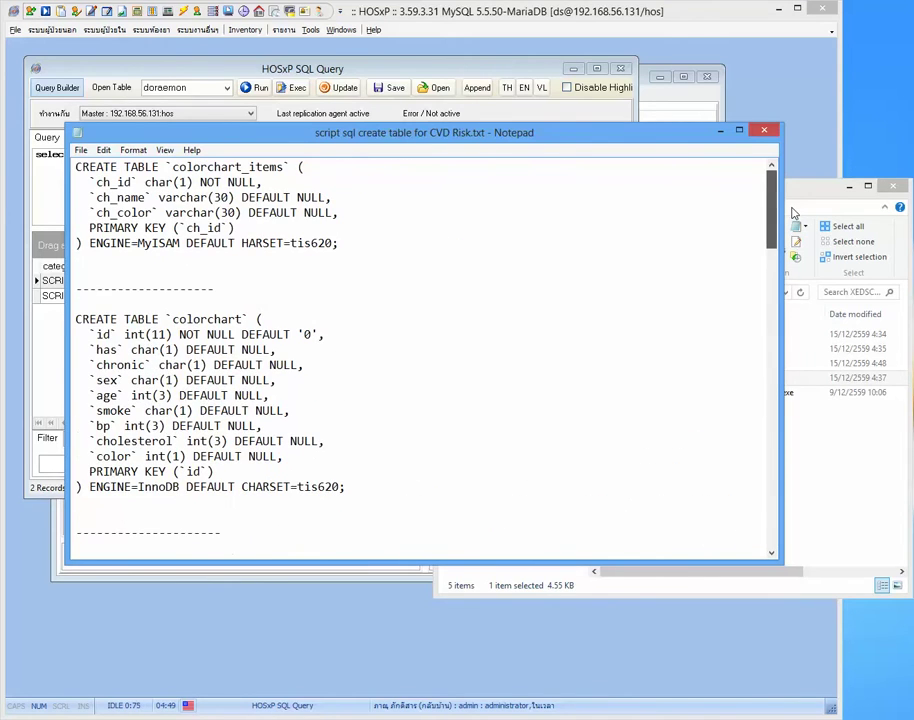
Step: Copy the CREATE TABLE statement for colorchart_items into the HOSxP SQL query, replacing the doraemon query, and execute it
drag(351, 243, 58, 157)
key(ctrl+c)
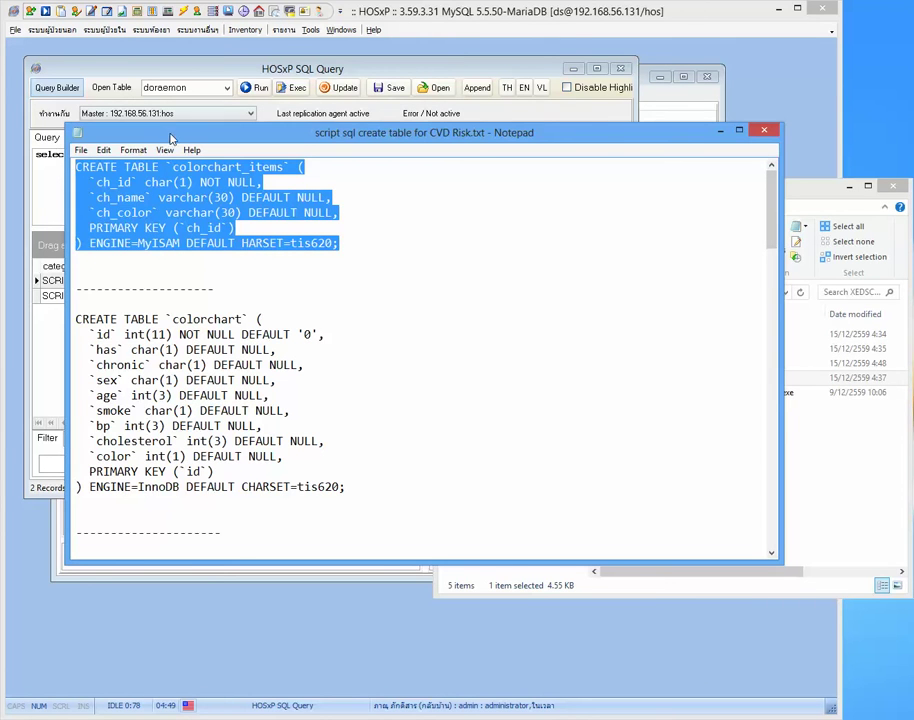
click(124, 100)
key(ctrl+a)
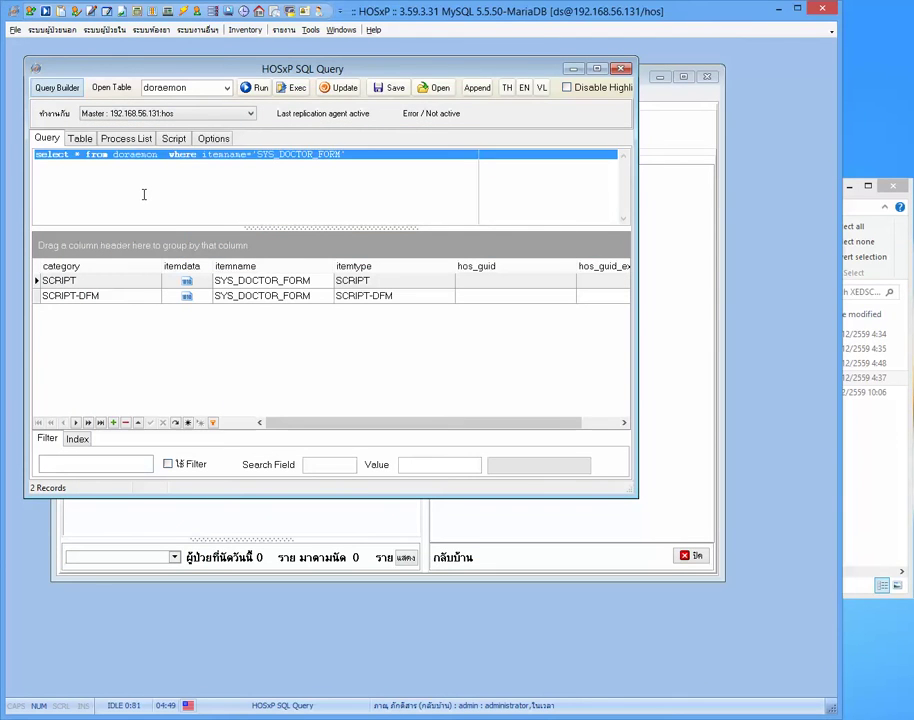
key(ctrl+v)
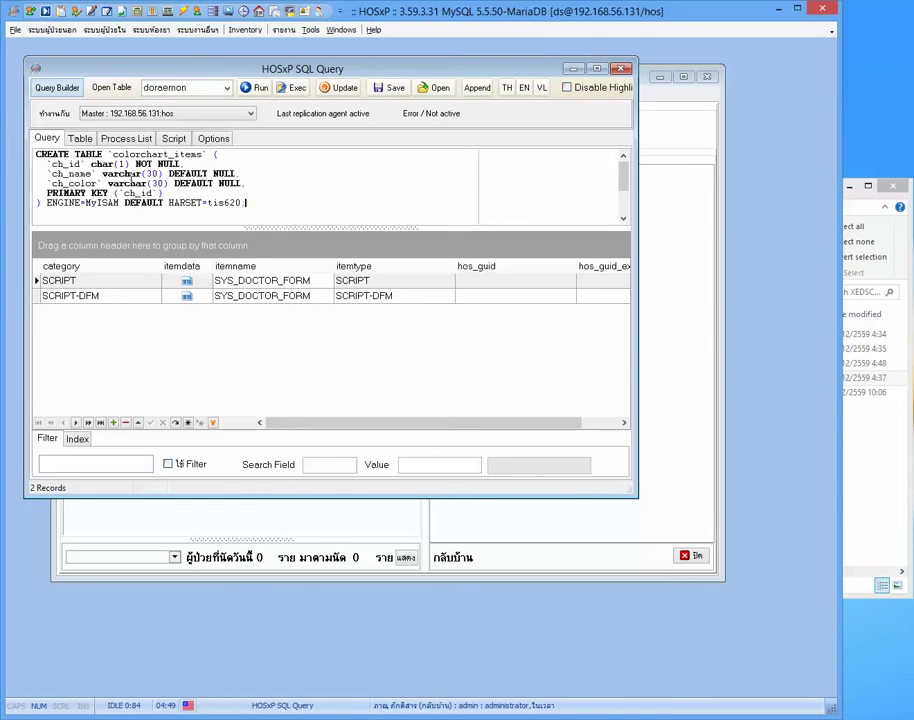
click(289, 90)
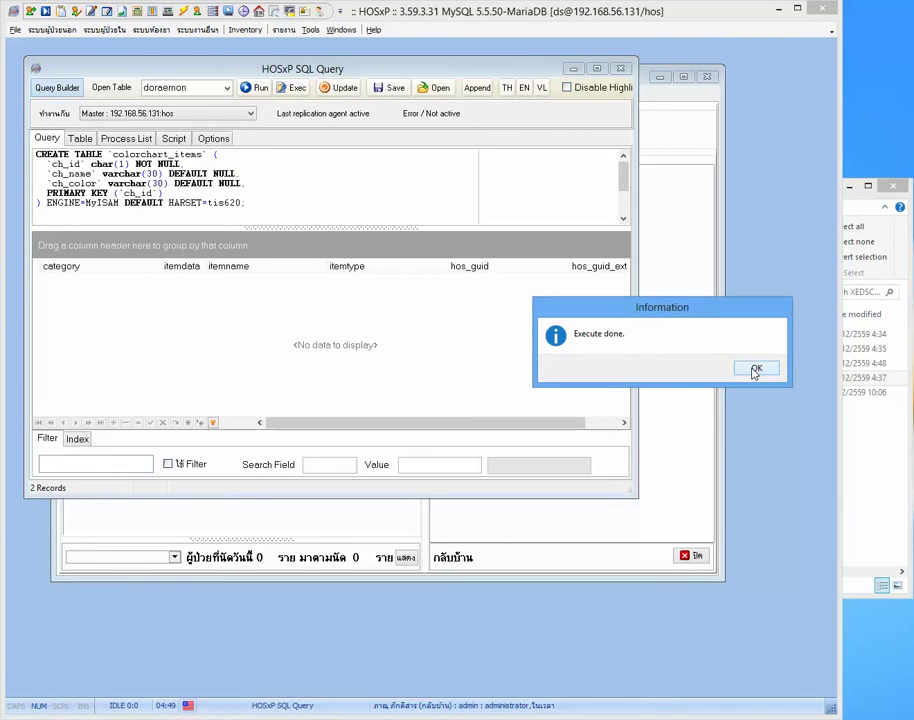
drag(688, 310, 433, 216)
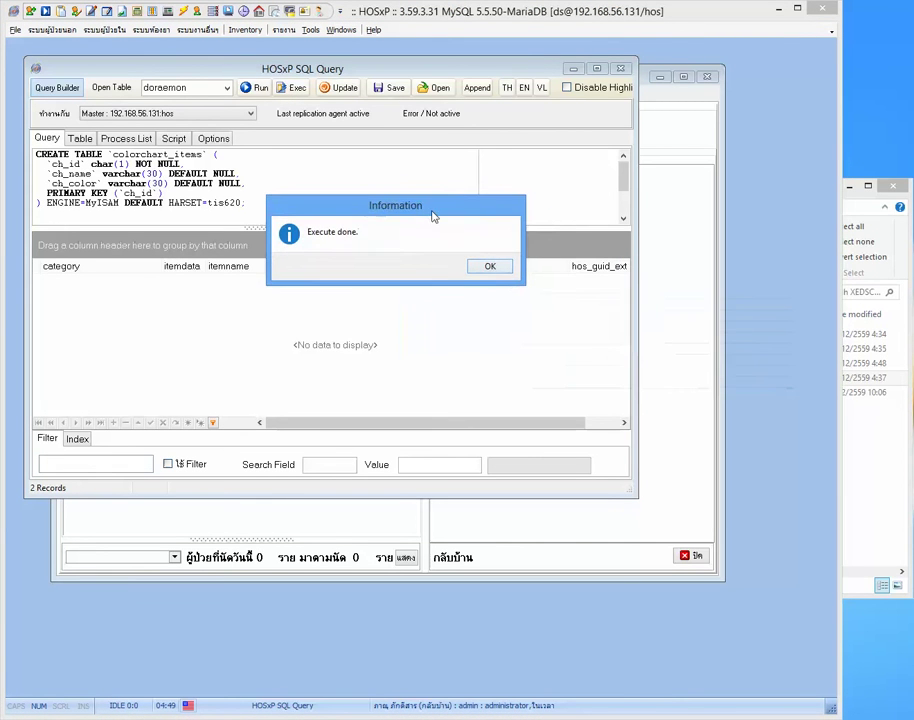
click(501, 269)
Step: Open the colorchart_items table in the SQL query window with a query on all its rows
drag(203, 156, 113, 155)
key(ctrl+c)
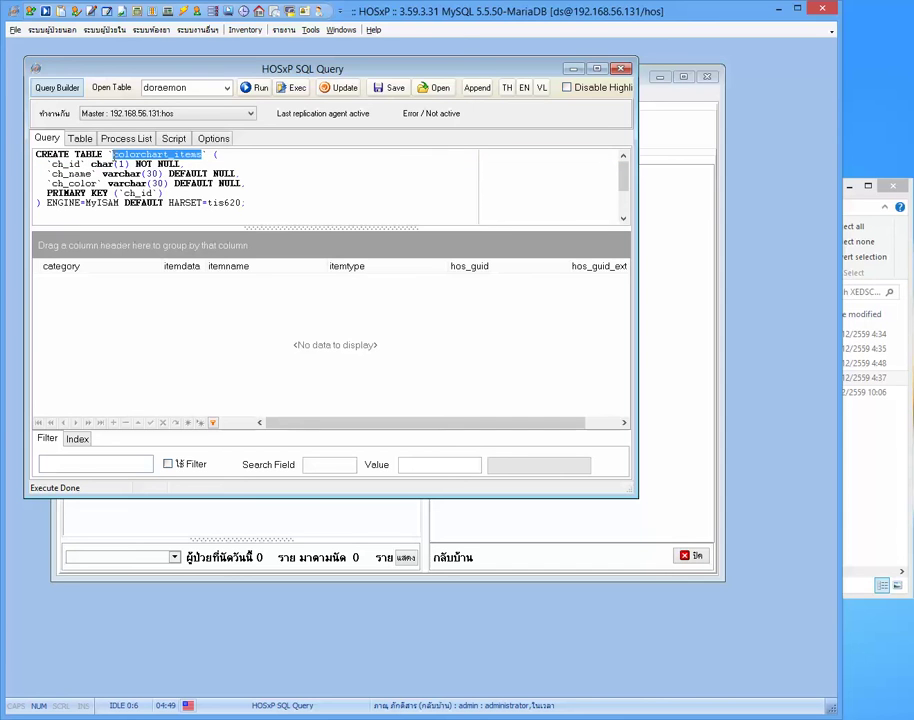
click(185, 88)
key(ctrl+v)
click(255, 88)
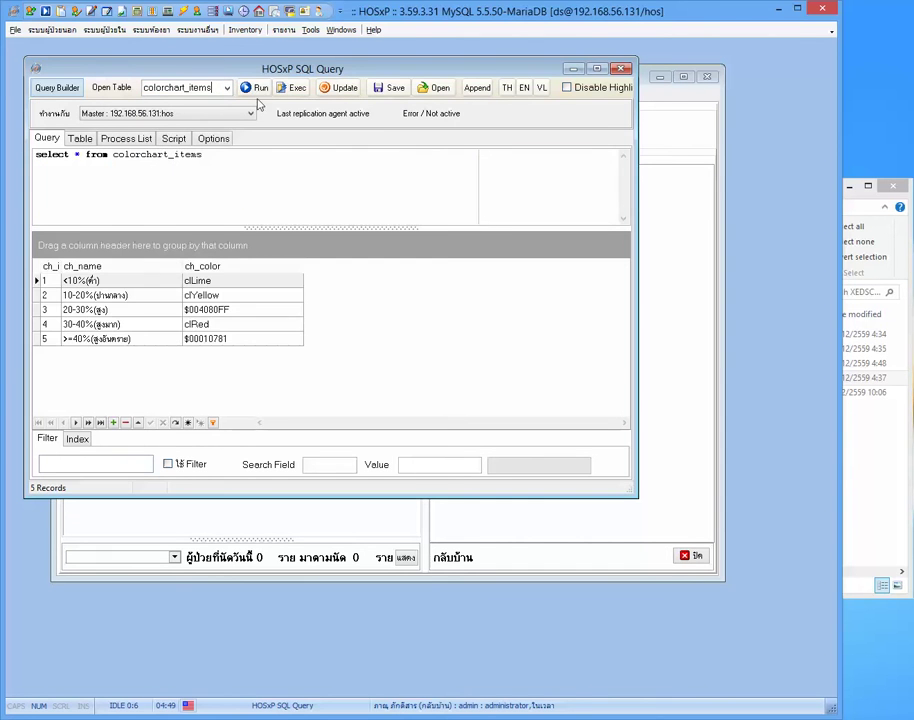
Step: Delete all rows from colorchart_items, update the dataset and rerun the table query
click(146, 324)
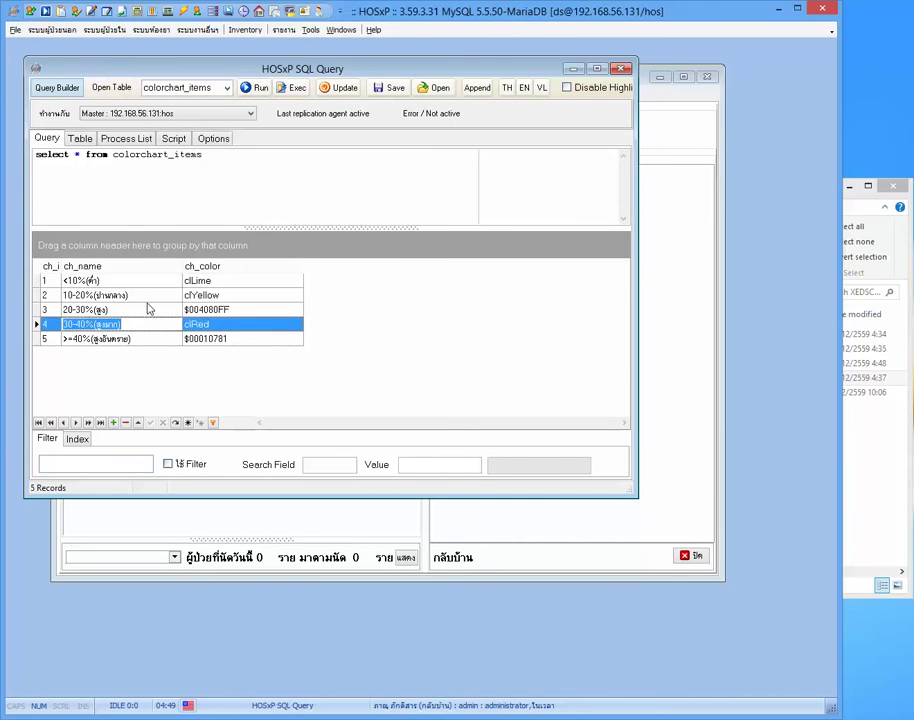
click(147, 309)
click(149, 284)
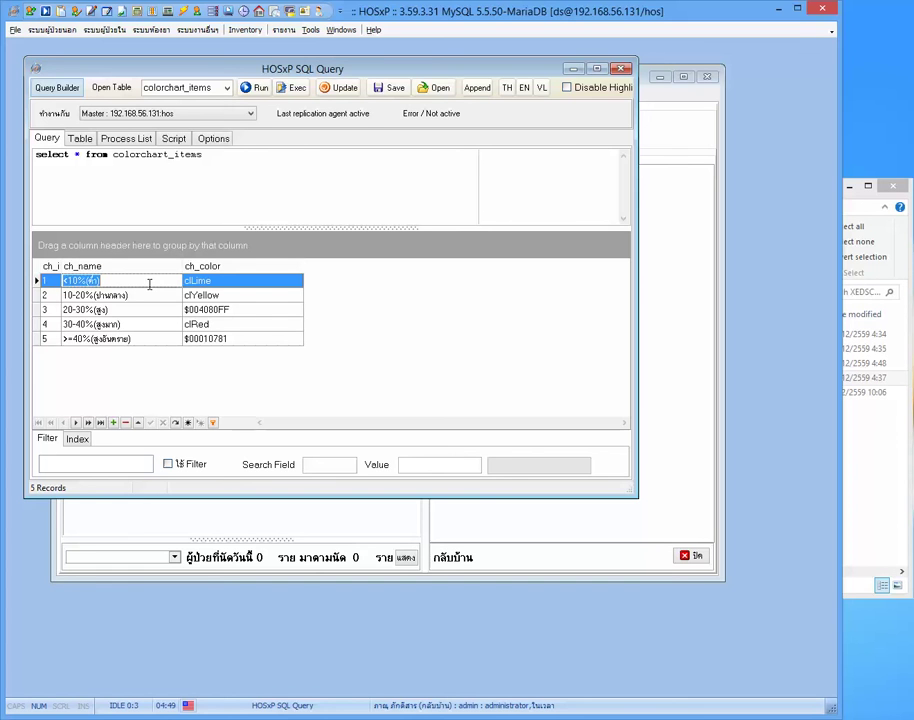
key(BackSpace)
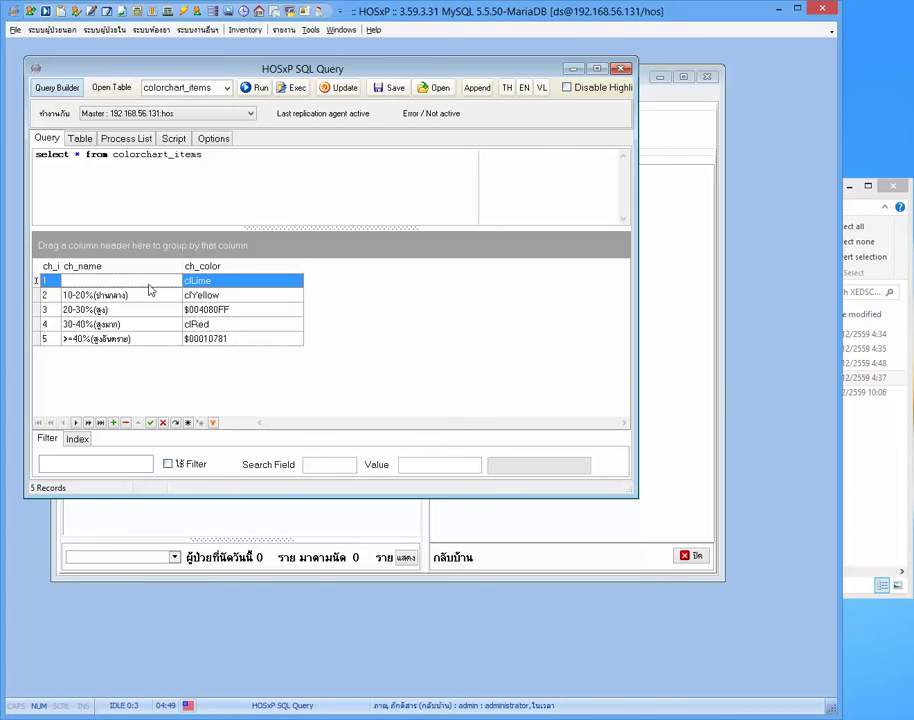
key(ctrl+Delete)
key(Return)
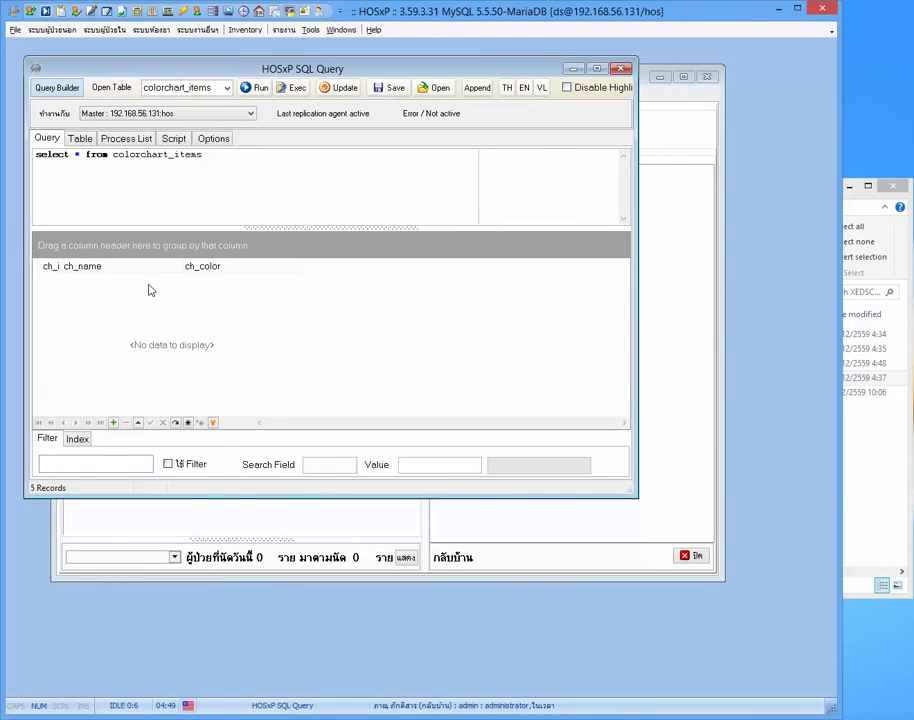
click(341, 90)
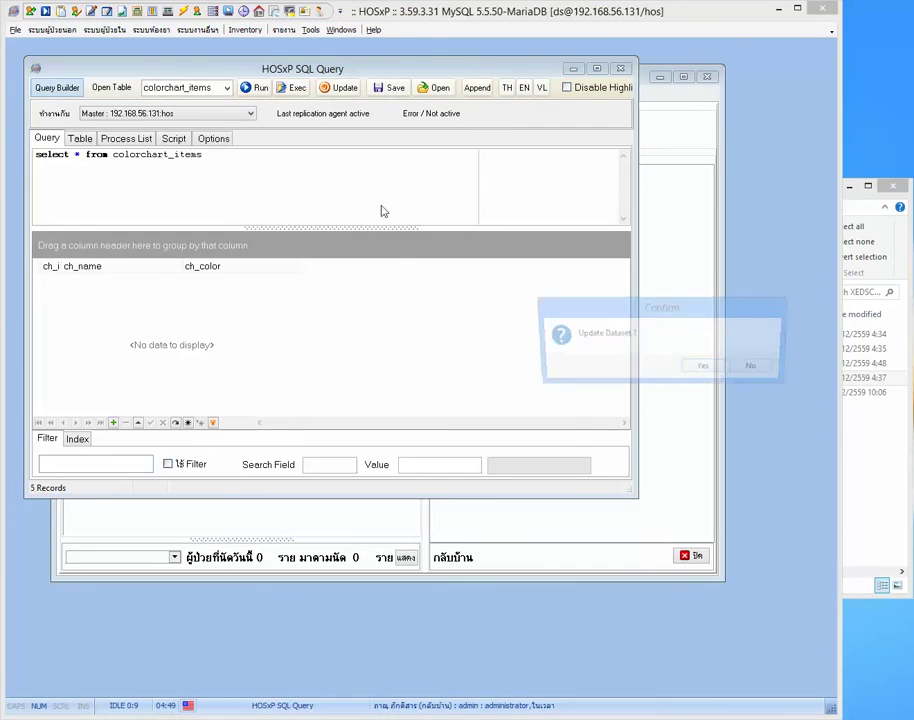
click(710, 374)
click(755, 404)
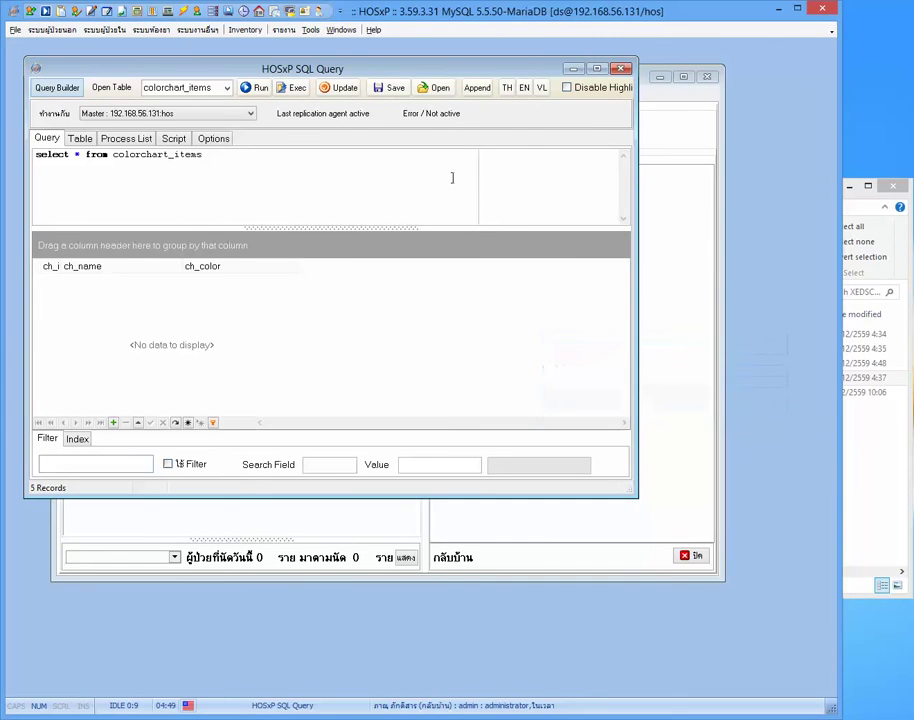
click(256, 90)
Step: Switch to the install package folder, locate colorchart_items.cds and copy the folder's path
double_click(173, 158)
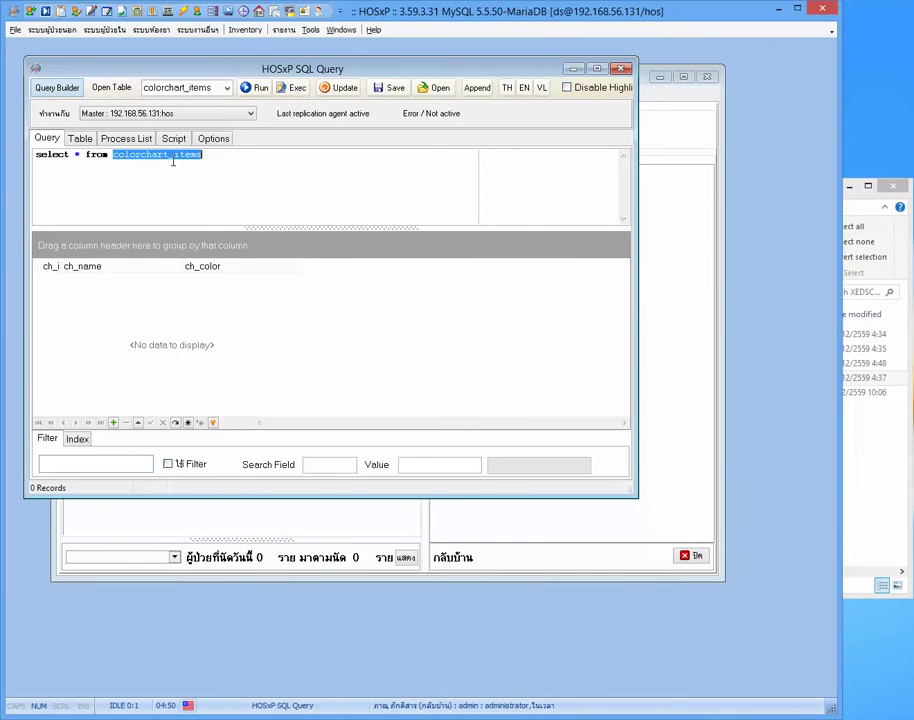
click(876, 266)
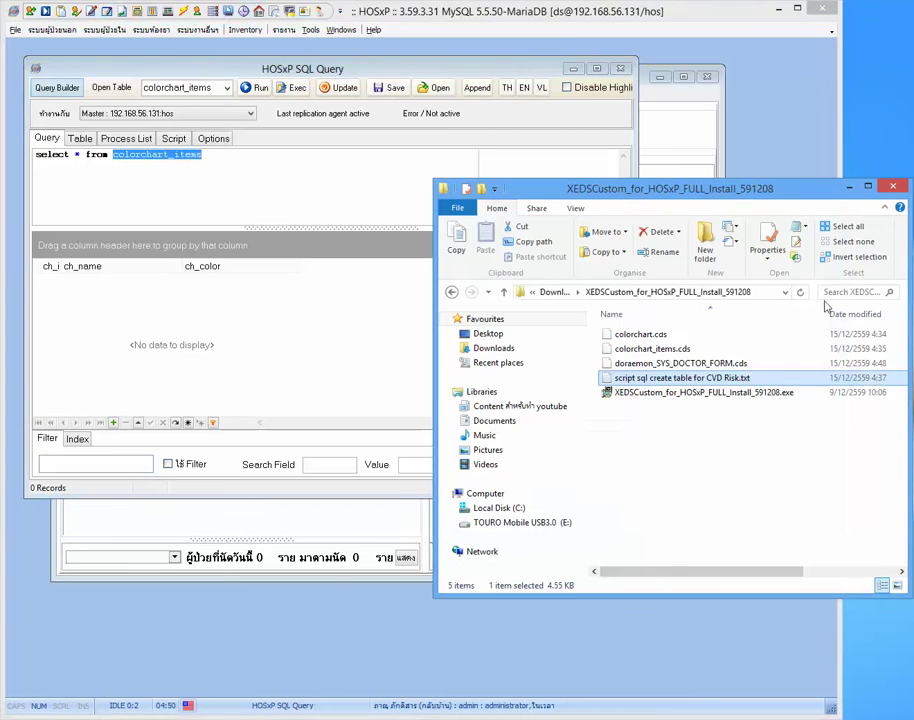
click(677, 346)
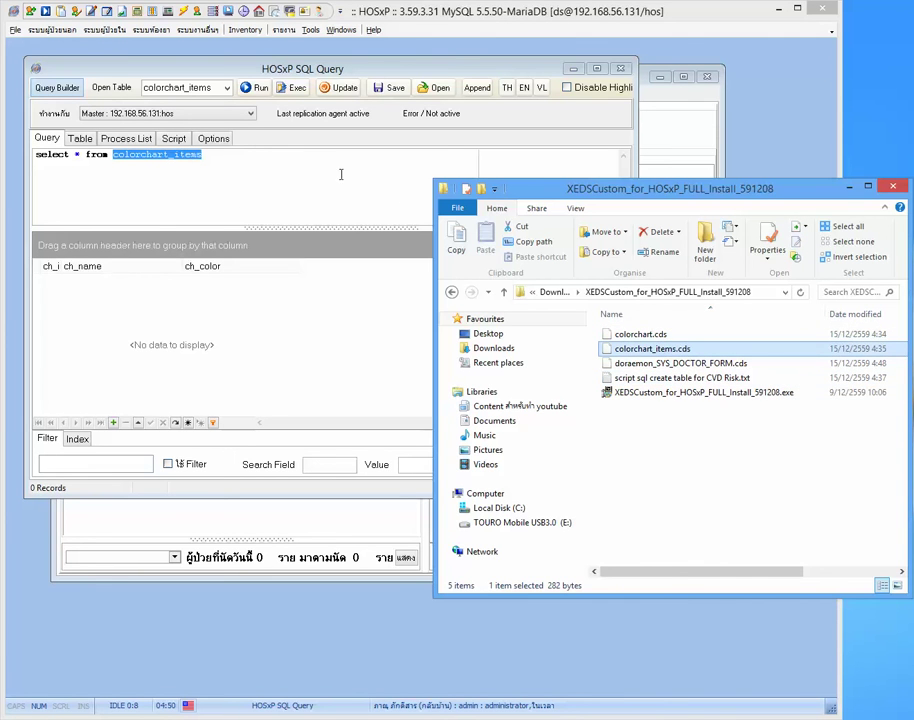
click(772, 291)
key(ctrl+c)
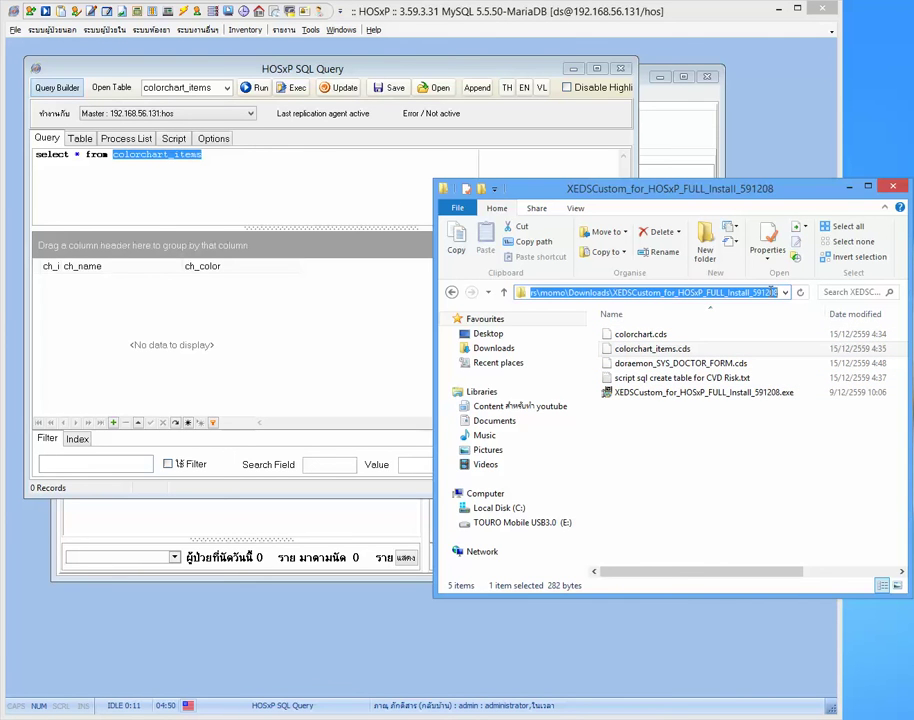
Step: Load colorchart_items.cds from the copied package folder path, append it to the colorchart_items table and rerun the query
click(432, 90)
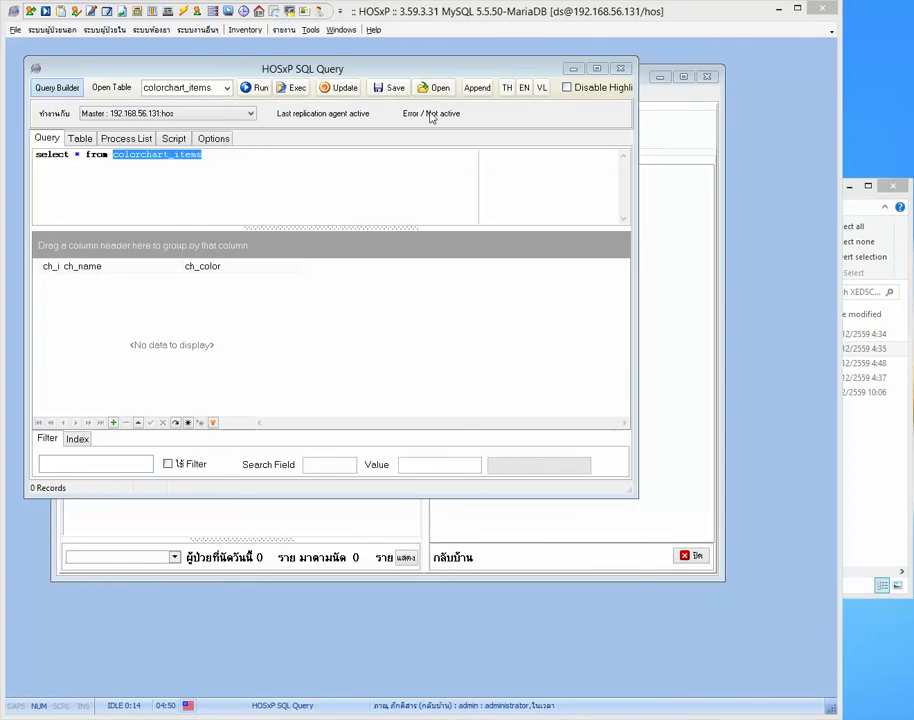
key(ctrl+v)
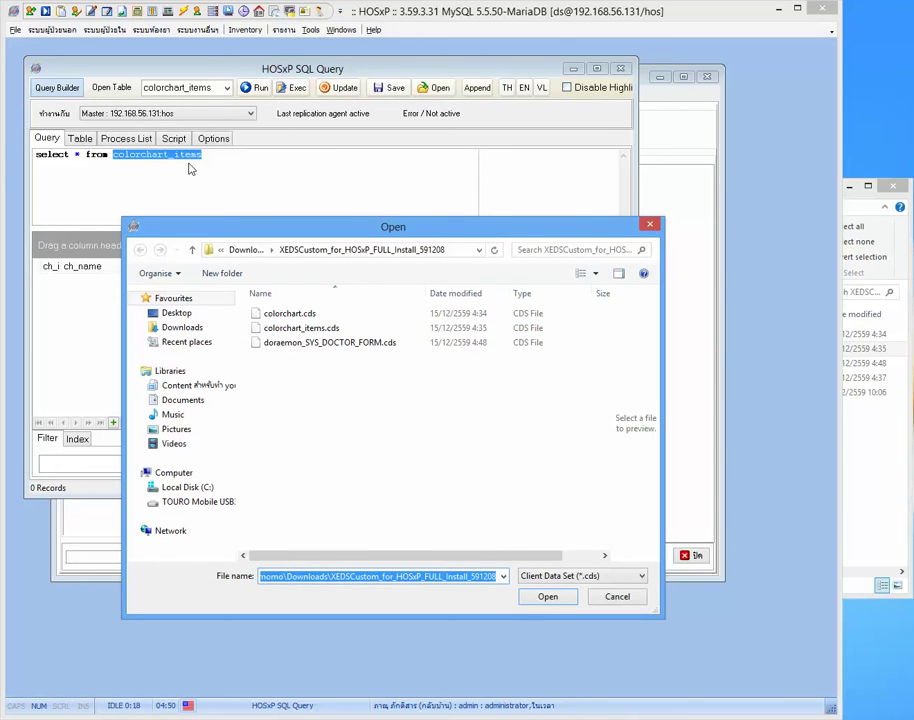
double_click(270, 328)
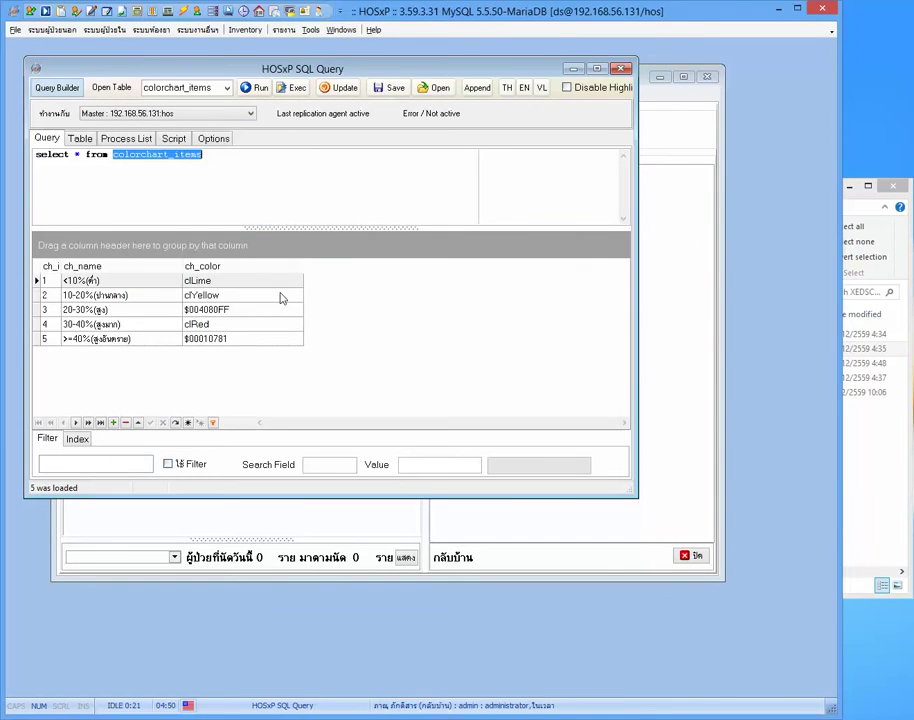
click(477, 88)
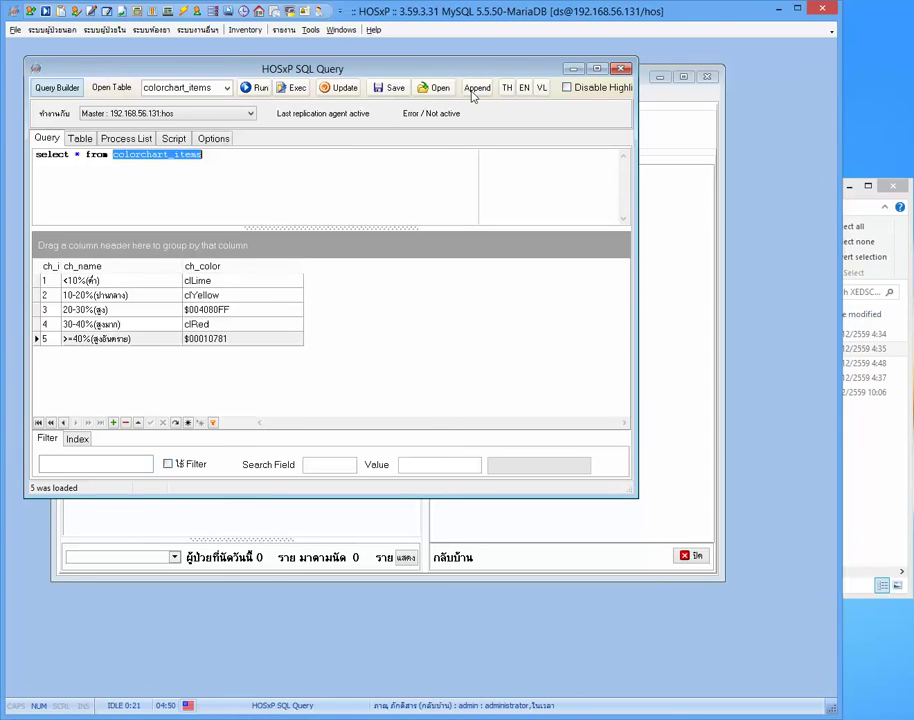
click(257, 89)
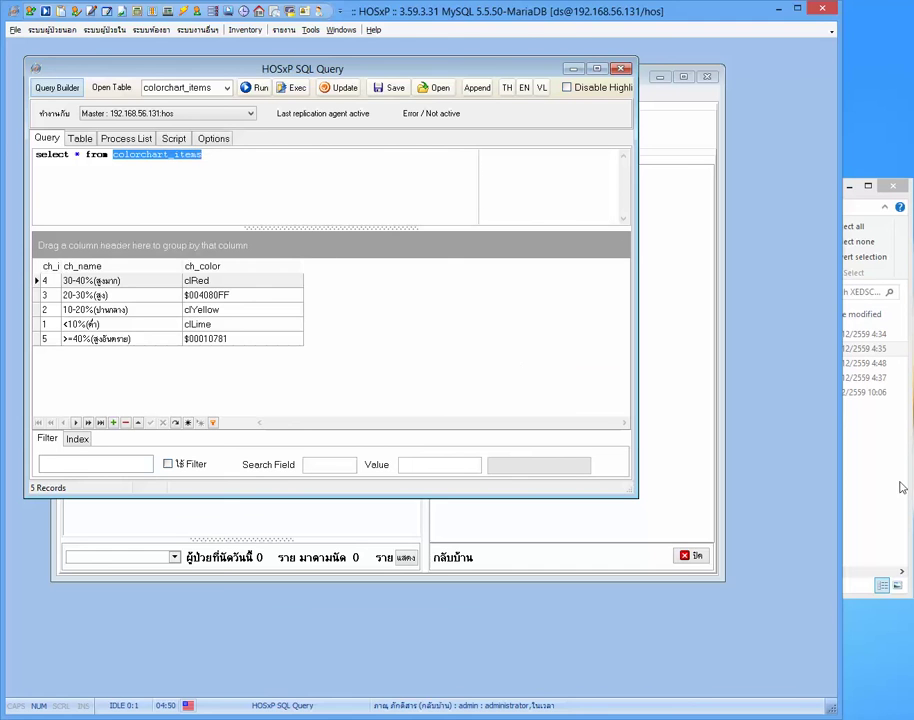
Step: Copy the CREATE TABLE statement for colorchart from the SQL script into the HOSxP query, replacing the colorchart_items query
click(526, 713)
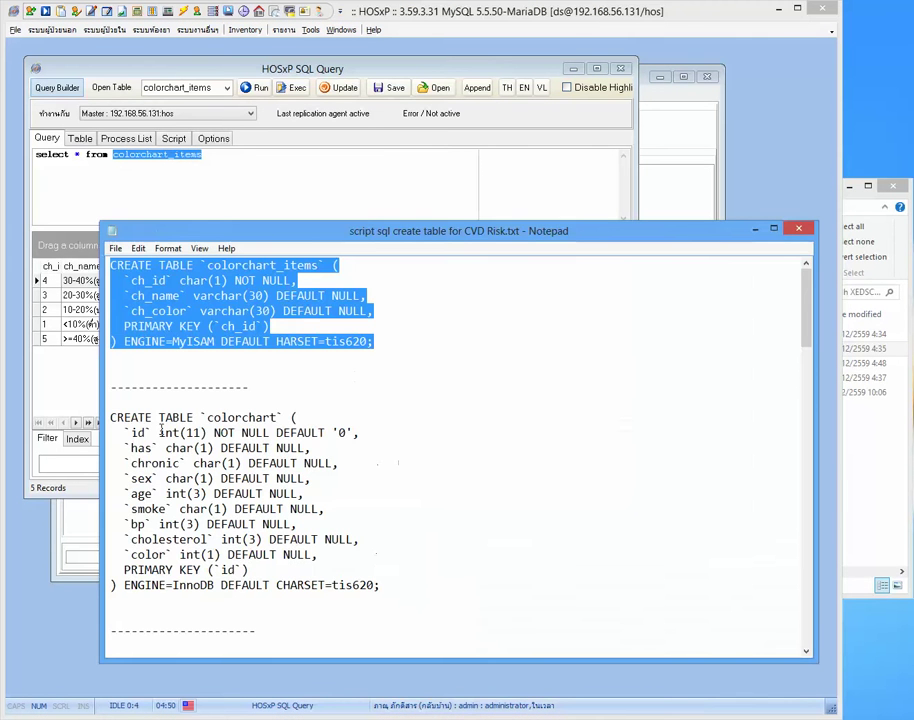
drag(111, 418, 379, 585)
right_click(238, 512)
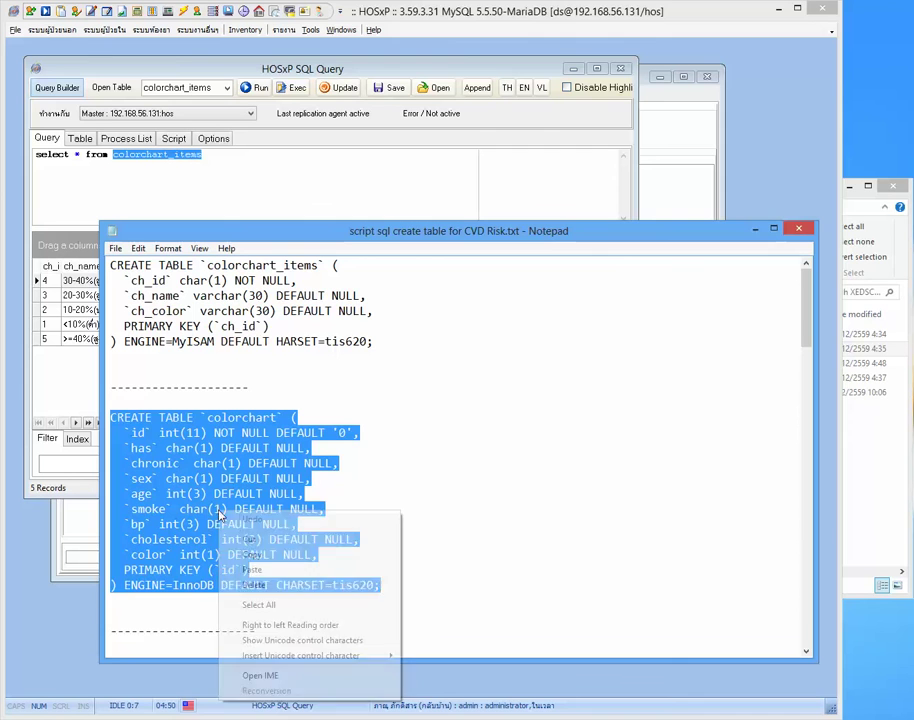
click(268, 554)
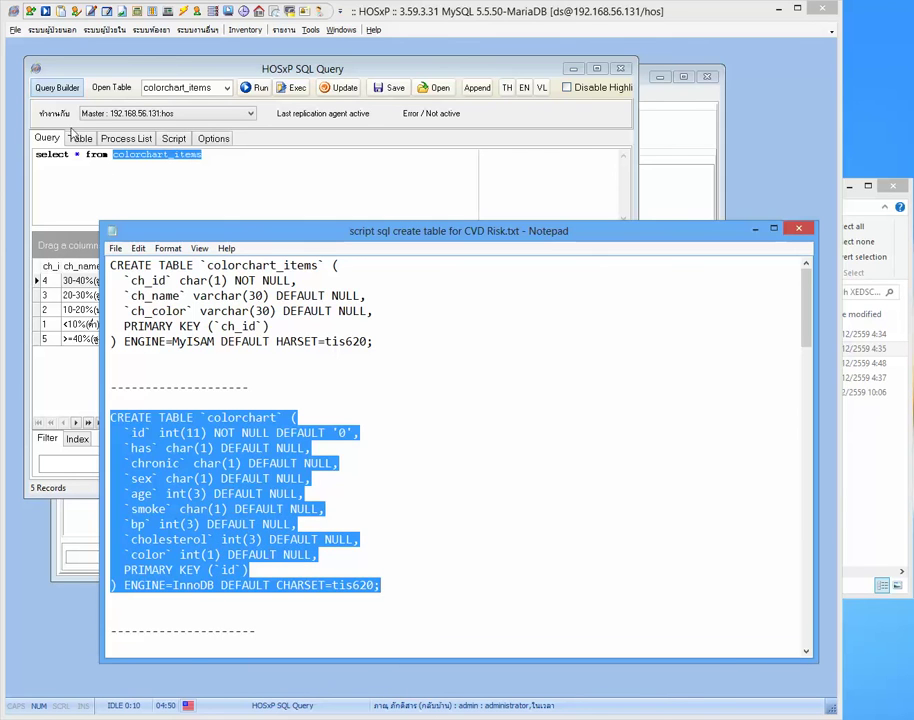
click(108, 177)
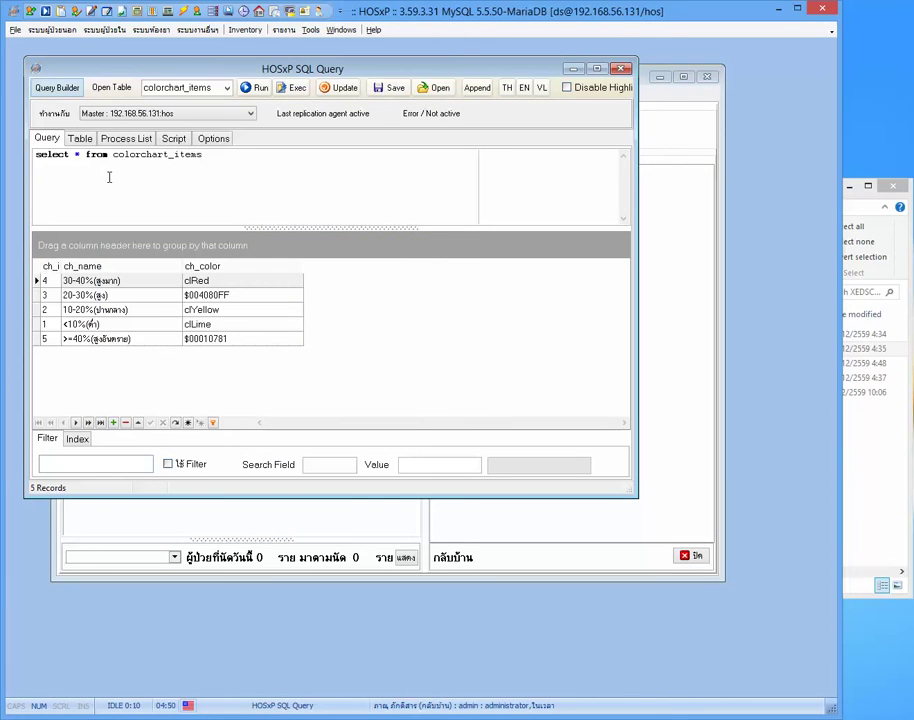
key(ctrl+a)
key(ctrl+v)
Step: Enlarge the query editor and its window to show the whole colorchart statement, and execute it
drag(203, 228, 203, 333)
drag(241, 496, 234, 647)
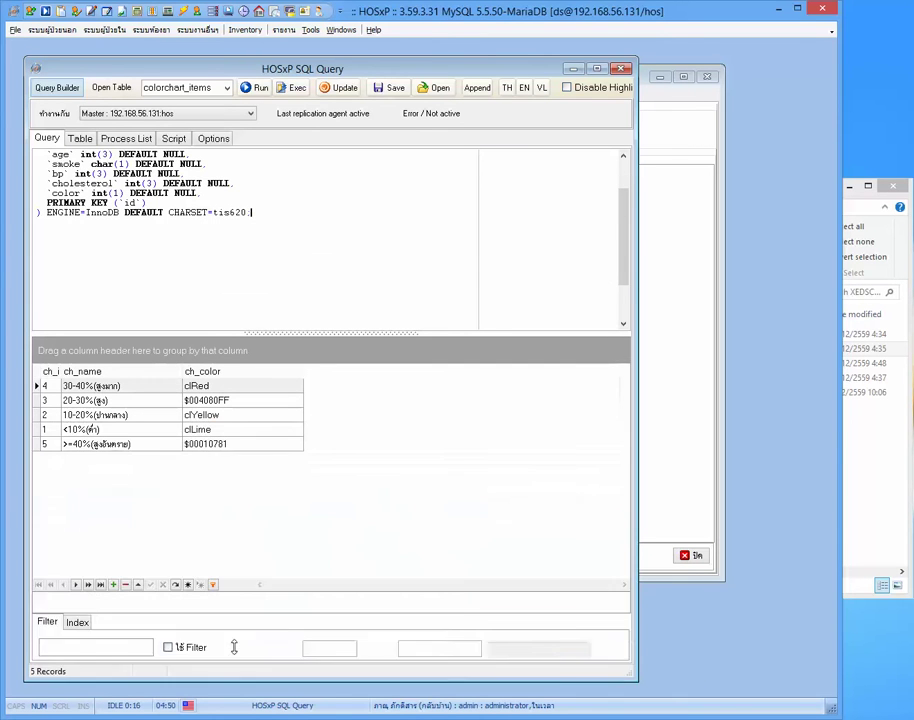
scroll(190, 255, up, 2)
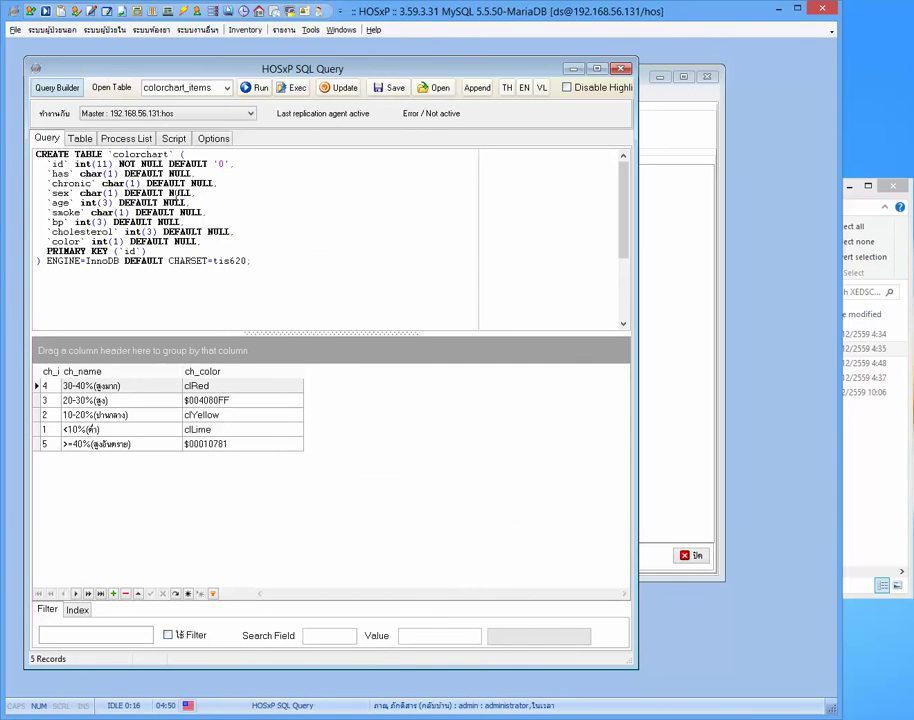
click(288, 88)
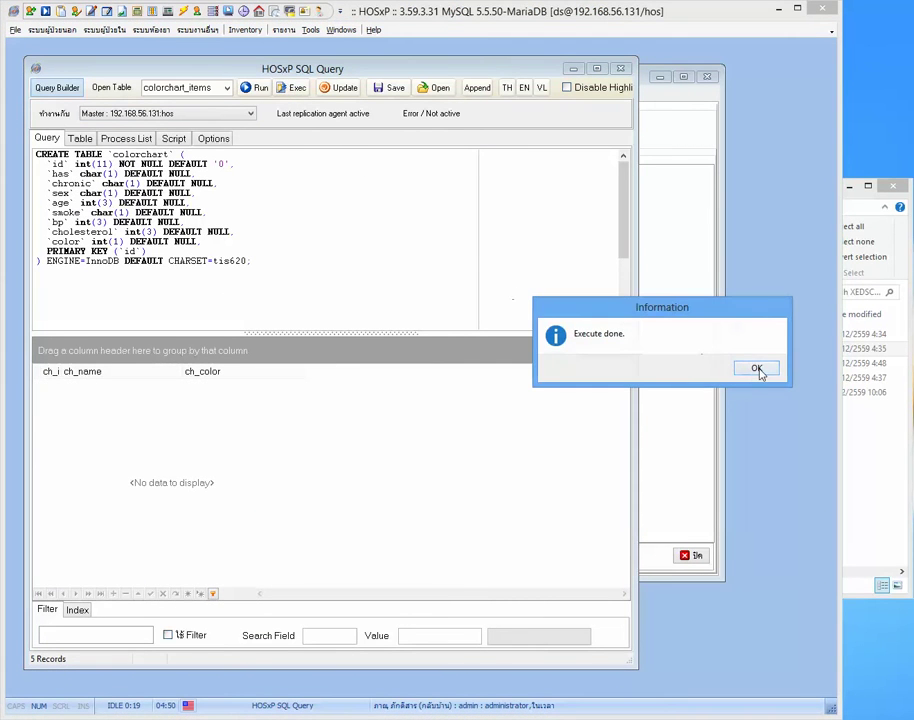
click(757, 369)
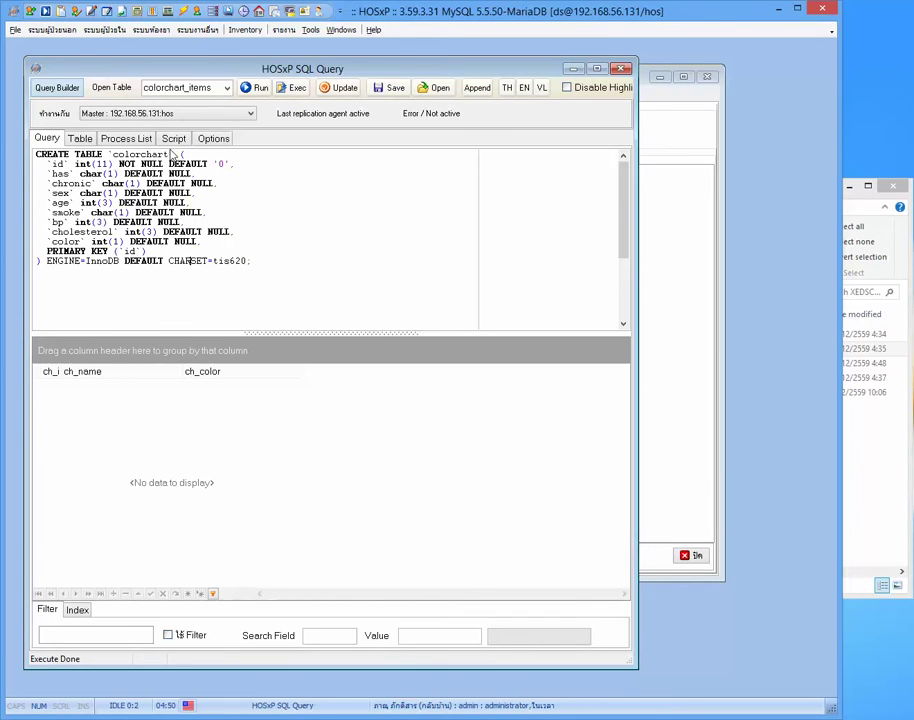
Step: Open the colorchart table with a query on all its rows and run it
drag(165, 154, 118, 155)
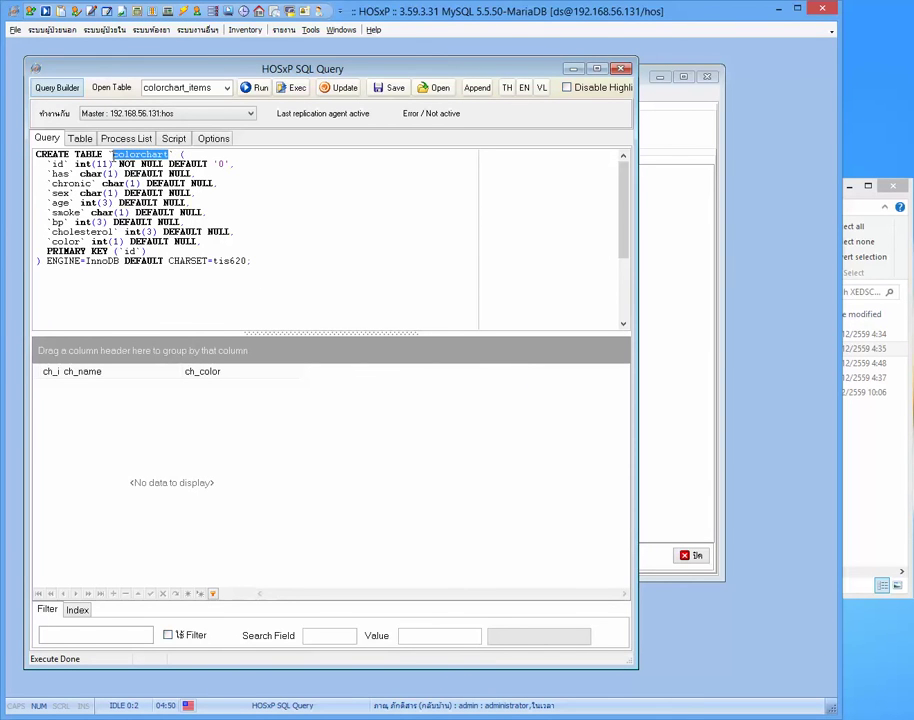
key(Return)
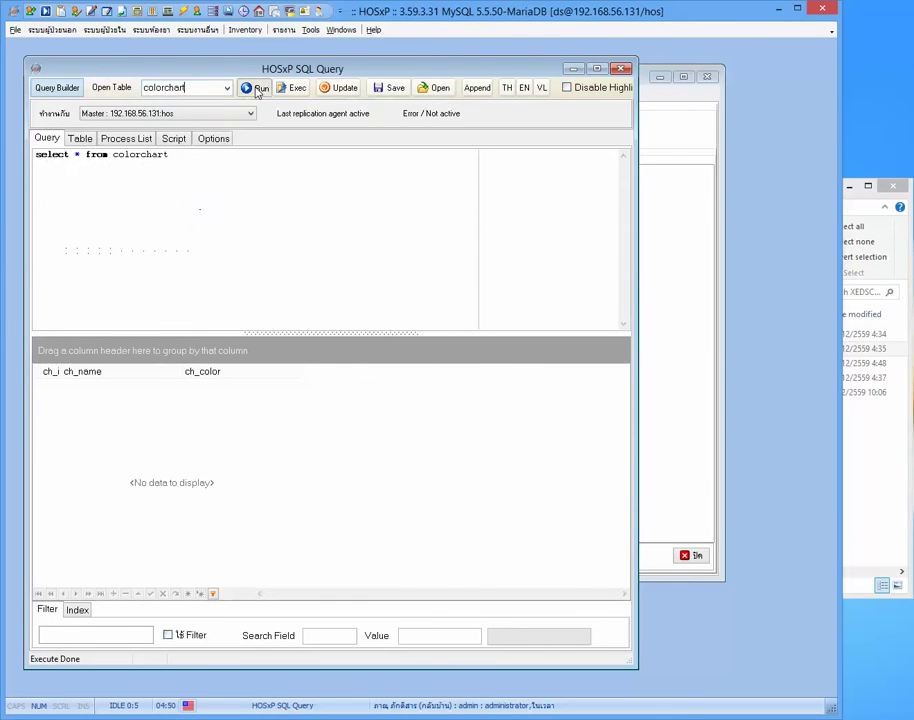
click(252, 88)
click(283, 428)
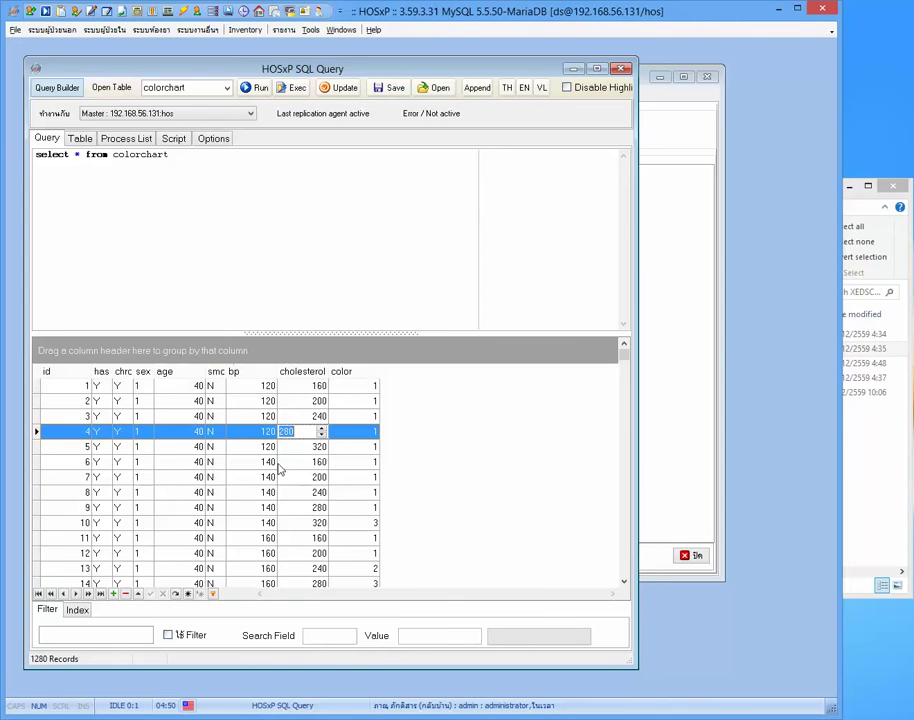
mouse_move(623, 356)
mouse_down()
mouse_move(604, 585)
mouse_move(620, 345)
mouse_up()
Step: Run the colorchart query with "limit 0" added, and remove that clause from the query text again
click(184, 155)
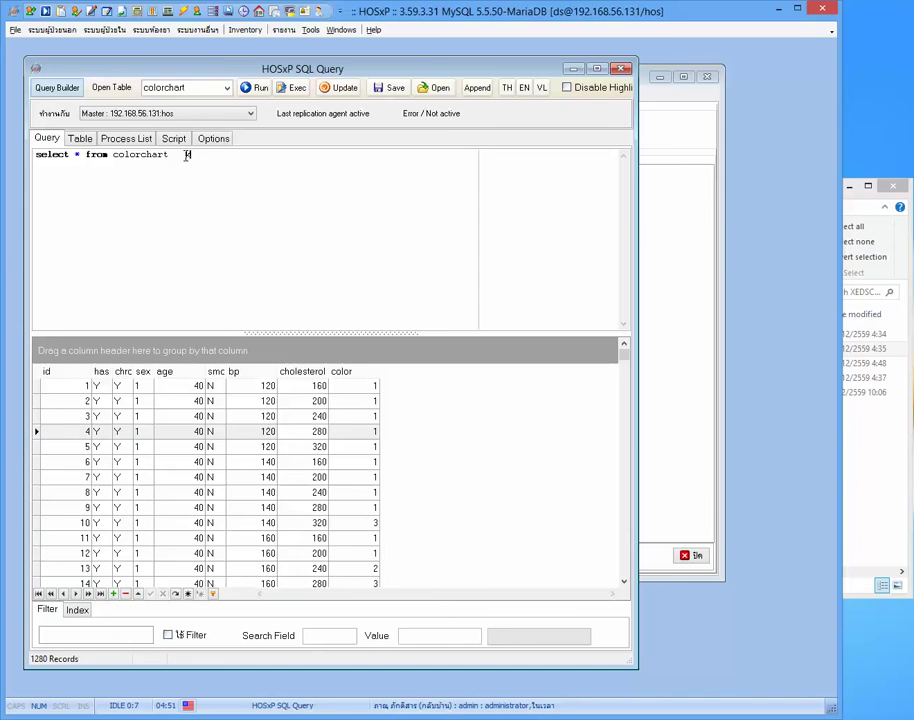
text(limit 0)
click(254, 88)
drag(214, 155, 185, 155)
key(Delete)
key(Delete)
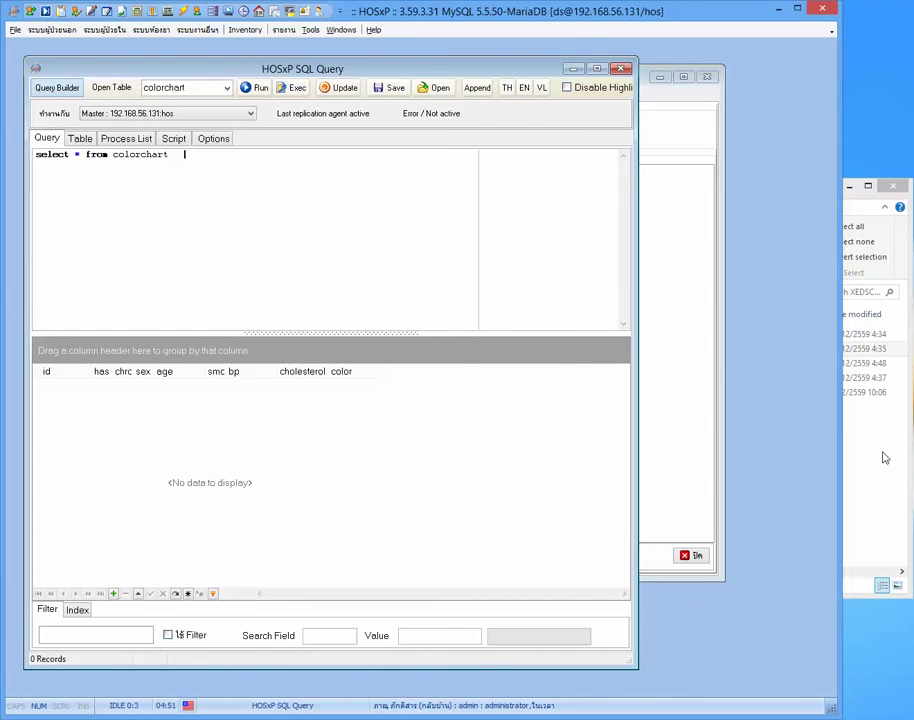
Step: Load colorchart.cds from the install package folder, append it to the colorchart table, rerun the query and check the last rows
drag(870, 186, 460, 186)
click(677, 340)
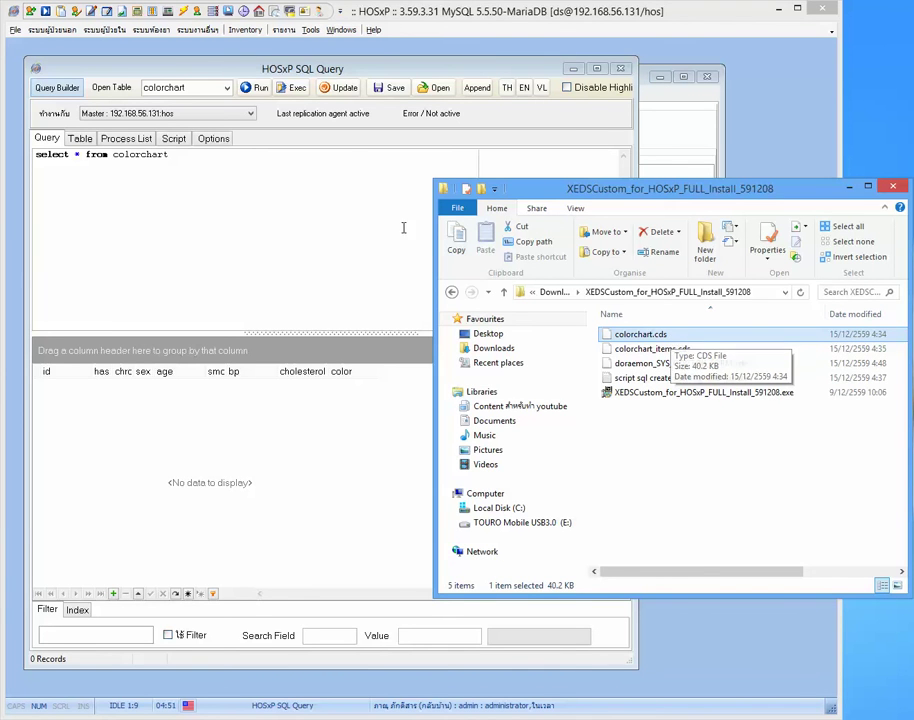
click(435, 88)
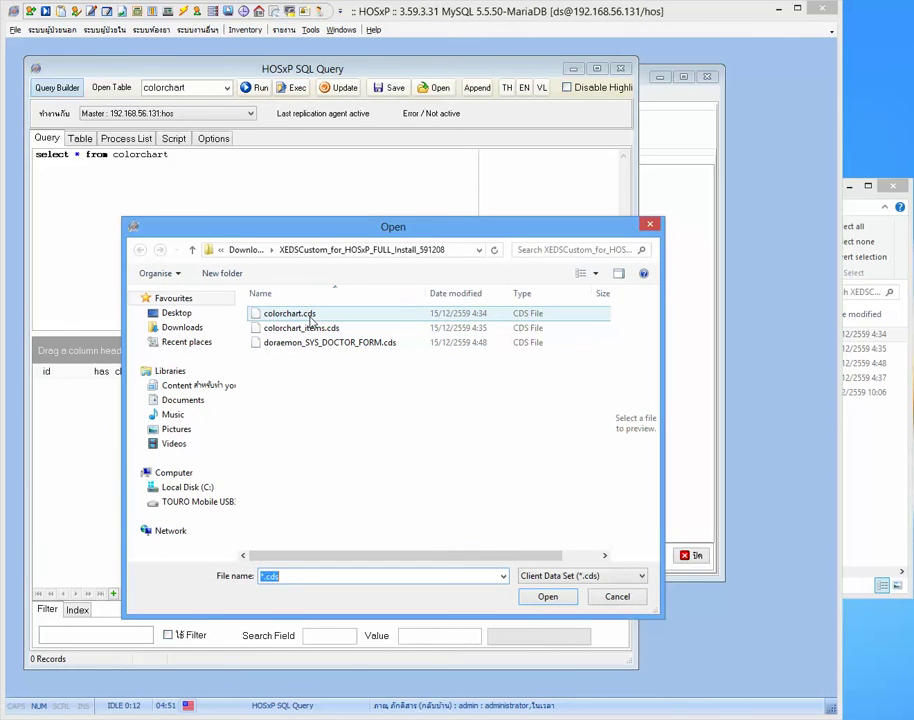
double_click(312, 318)
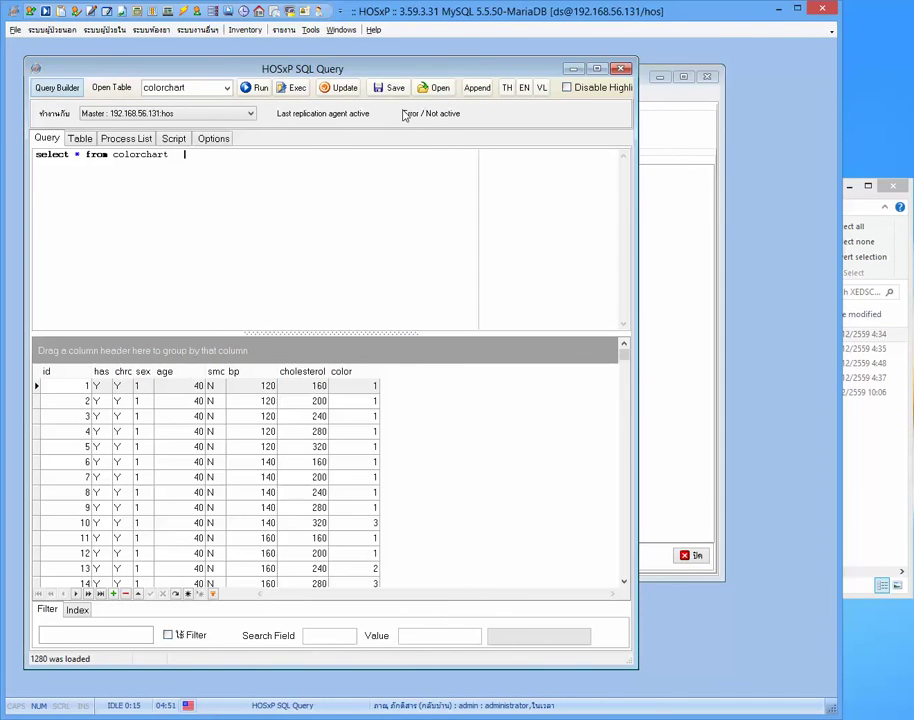
click(477, 89)
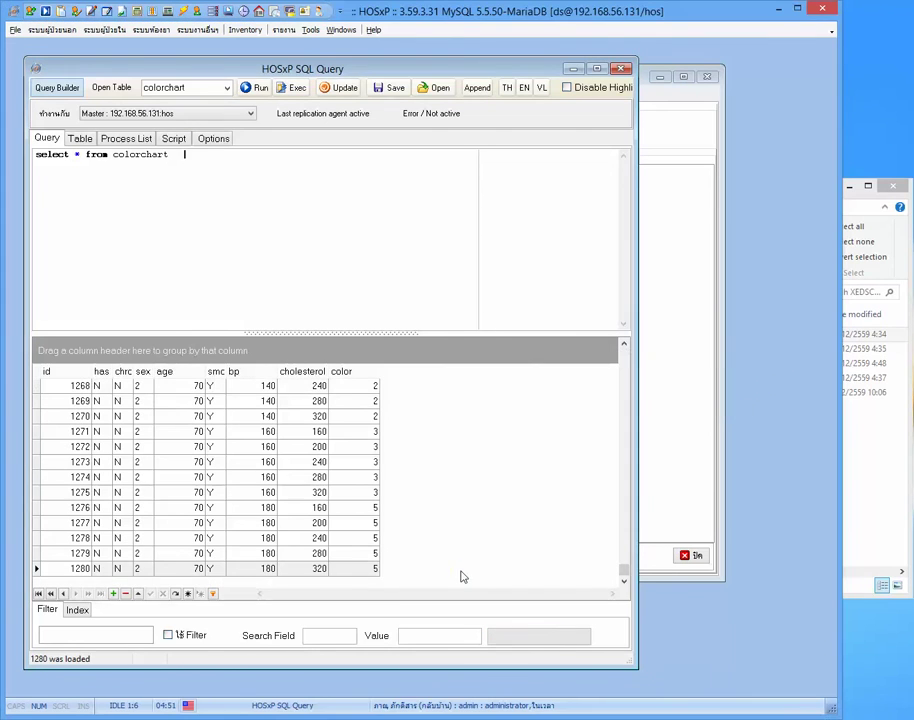
click(257, 88)
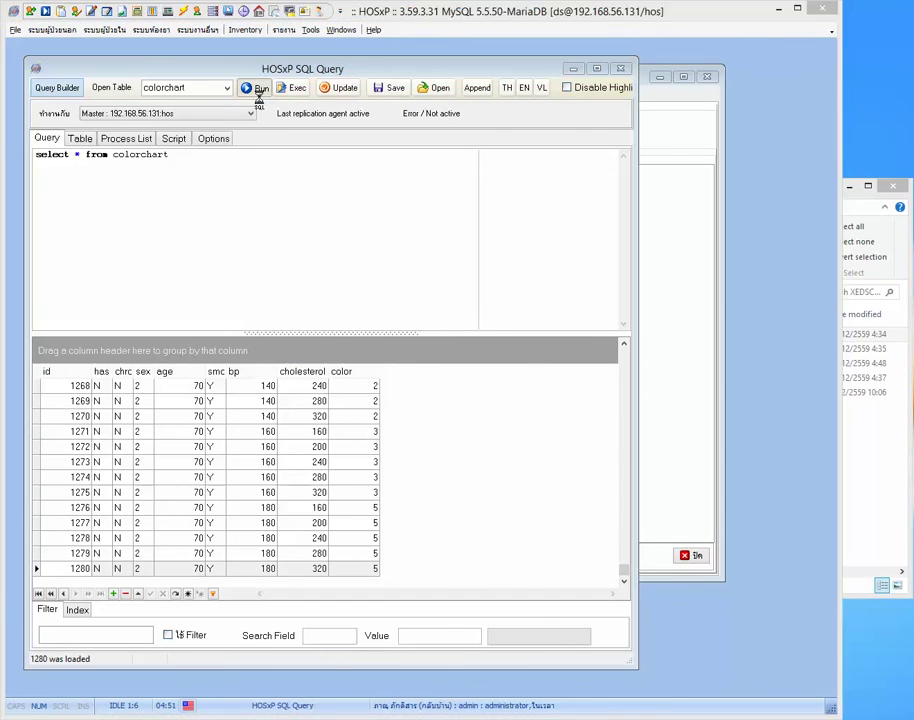
drag(624, 352, 623, 575)
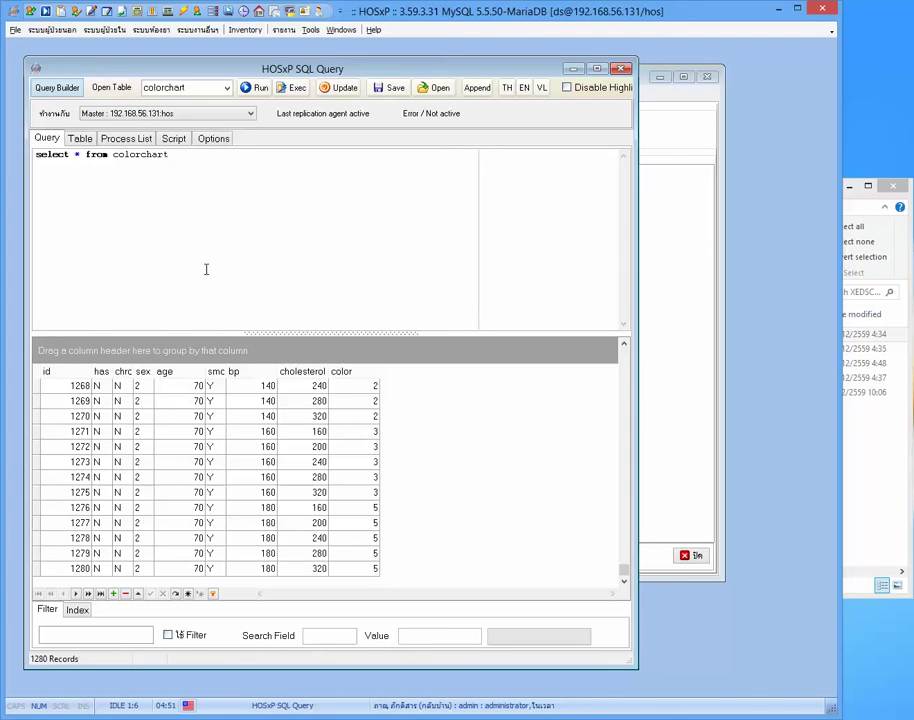
drag(307, 335, 307, 298)
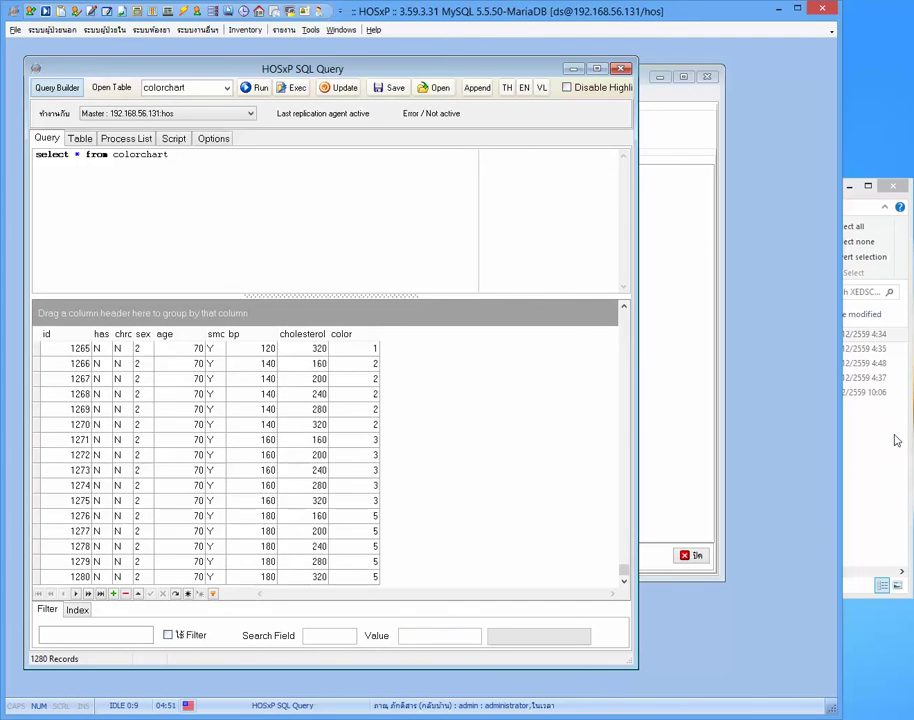
Step: Open the CVD Risk SQL script from the package folder and copy its entire CREATE FUNCTION statement for ThaiCVRiskCal
click(873, 436)
double_click(682, 378)
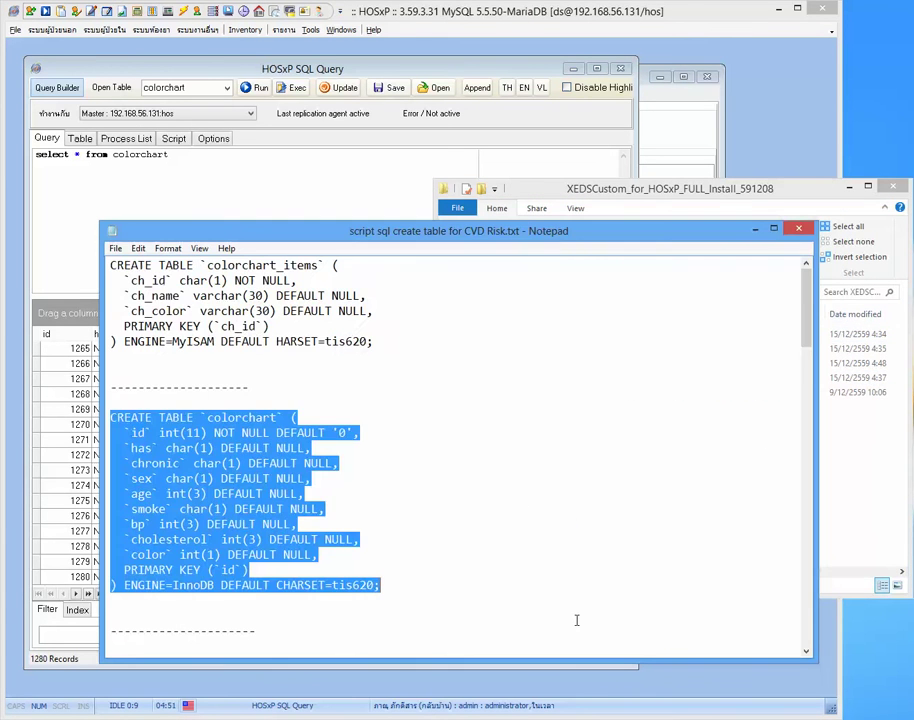
click(341, 437)
scroll(341, 437, down, 7)
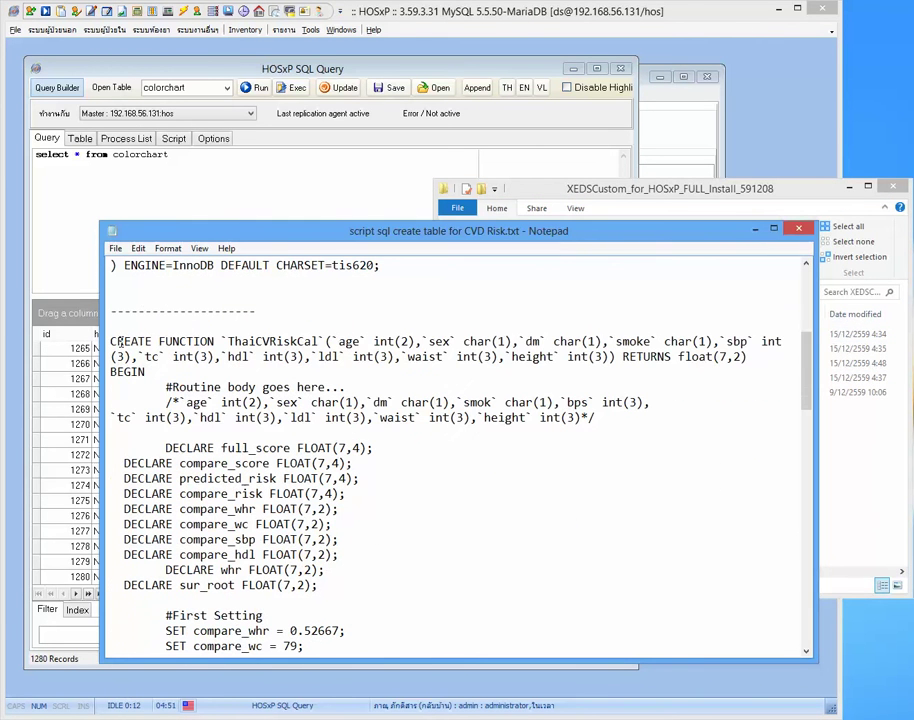
drag(110, 341, 122, 356)
drag(806, 380, 795, 638)
shift+click(167, 632)
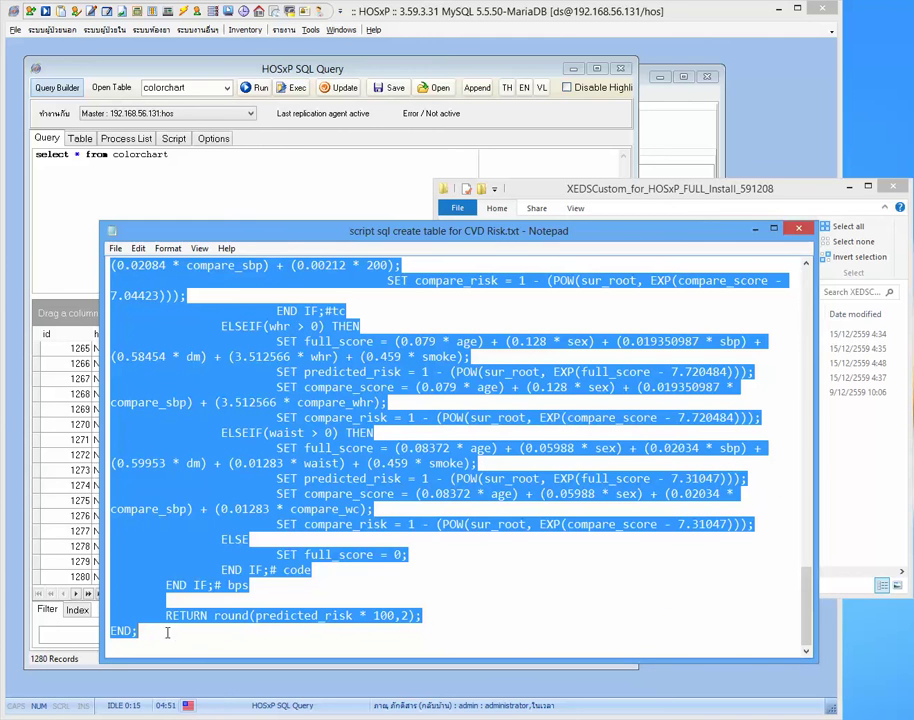
right_click(182, 494)
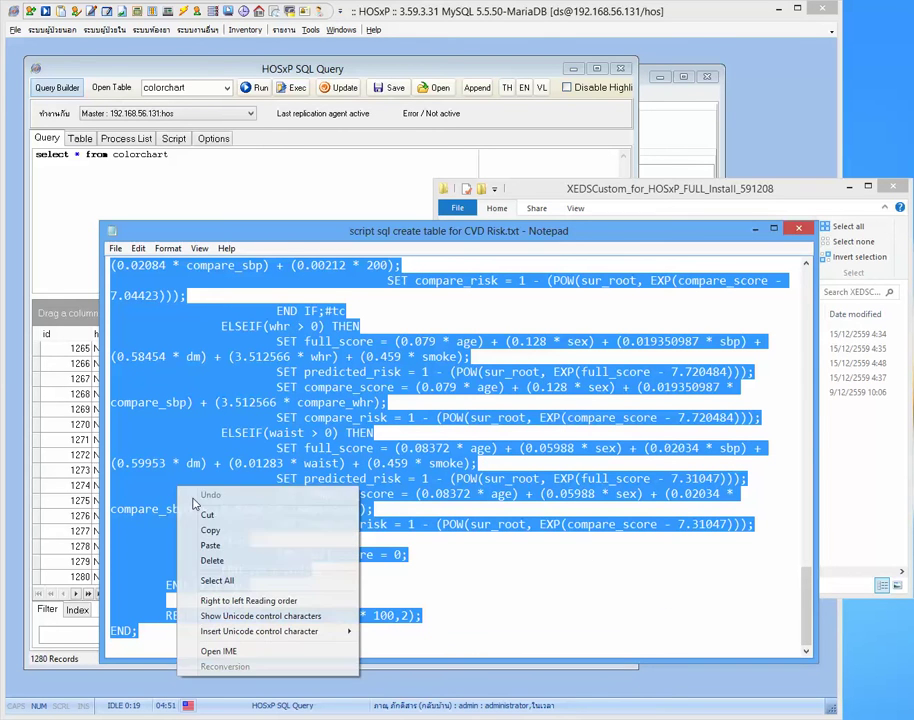
click(214, 540)
Step: Replace the colorchart query with the copied ThaiCVRiskCal function statement and execute it
click(143, 180)
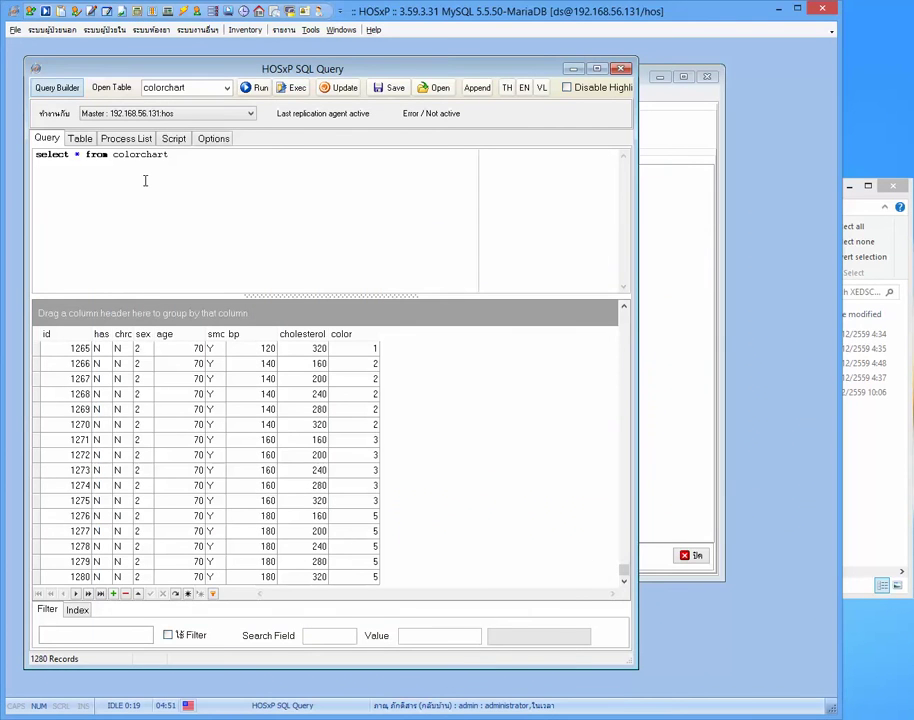
key(ctrl+a)
key(ctrl+v)
scroll(278, 247, up, 10)
scroll(278, 247, up, 4)
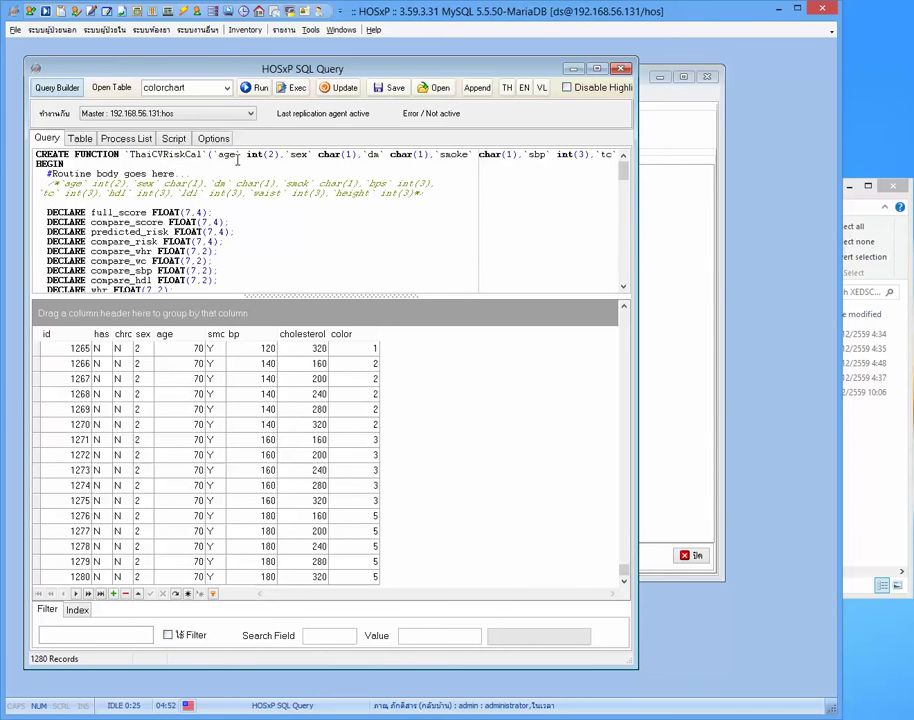
click(295, 88)
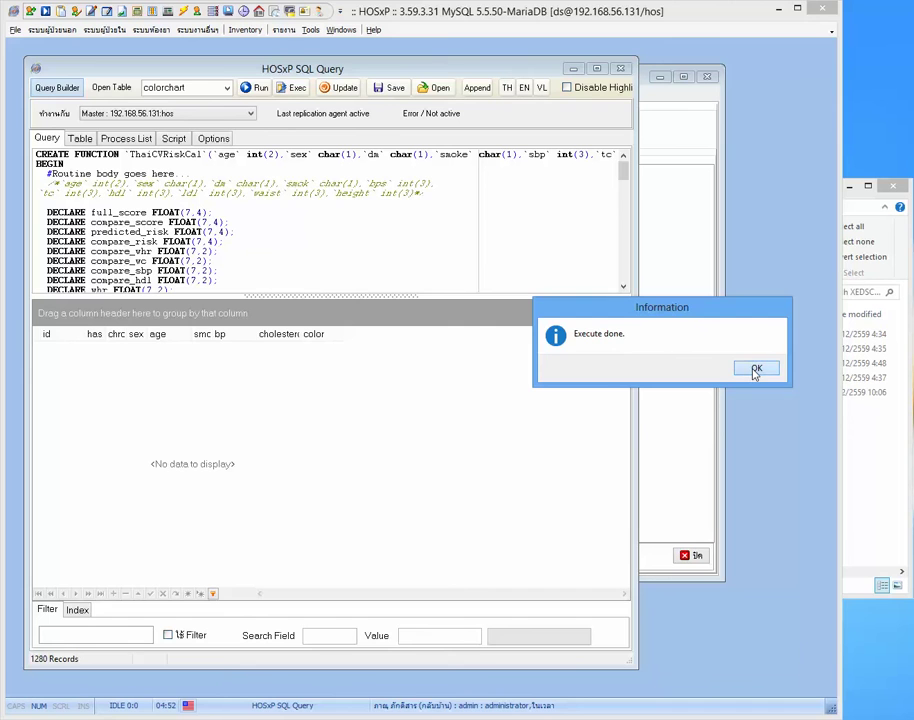
click(756, 370)
Step: Move the administrator work desk window out of the way and select doraemon_SYS_DOCTOR_FORM.cds in the install package folder
click(660, 151)
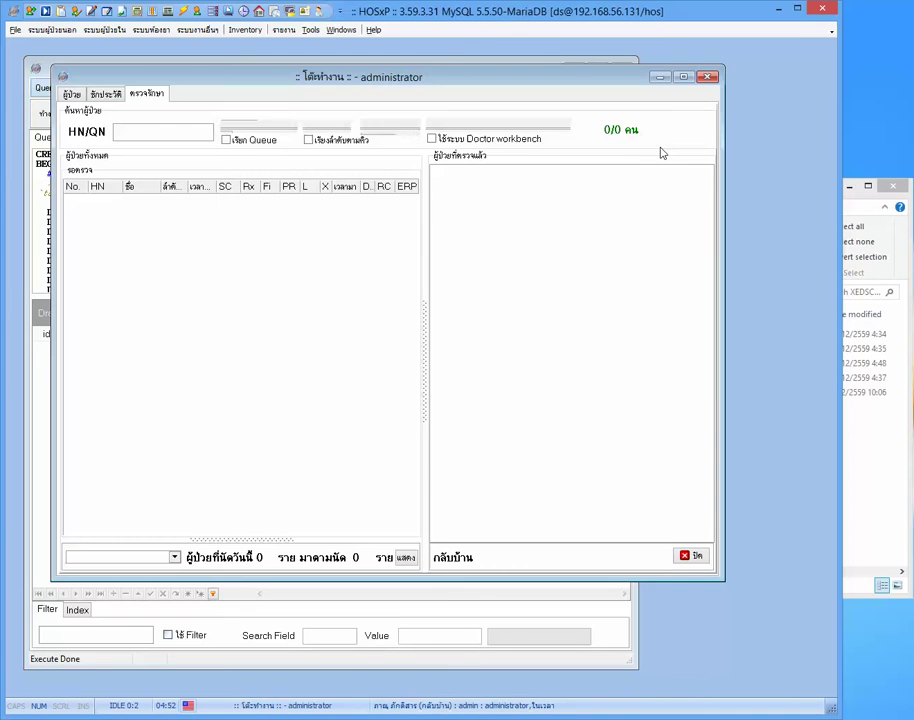
drag(290, 78, 367, 159)
click(340, 125)
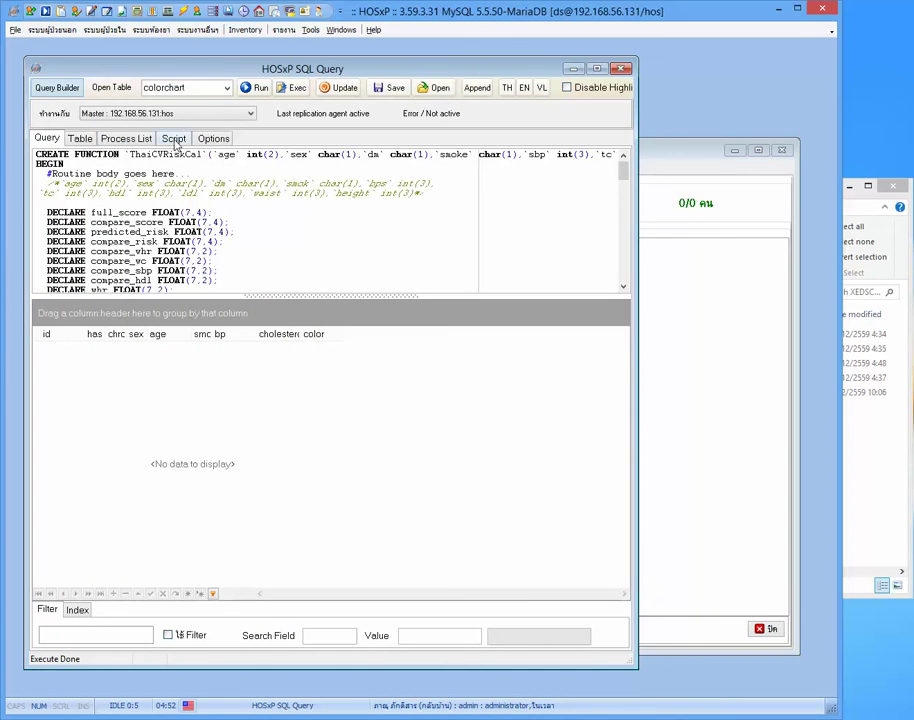
click(857, 413)
click(668, 365)
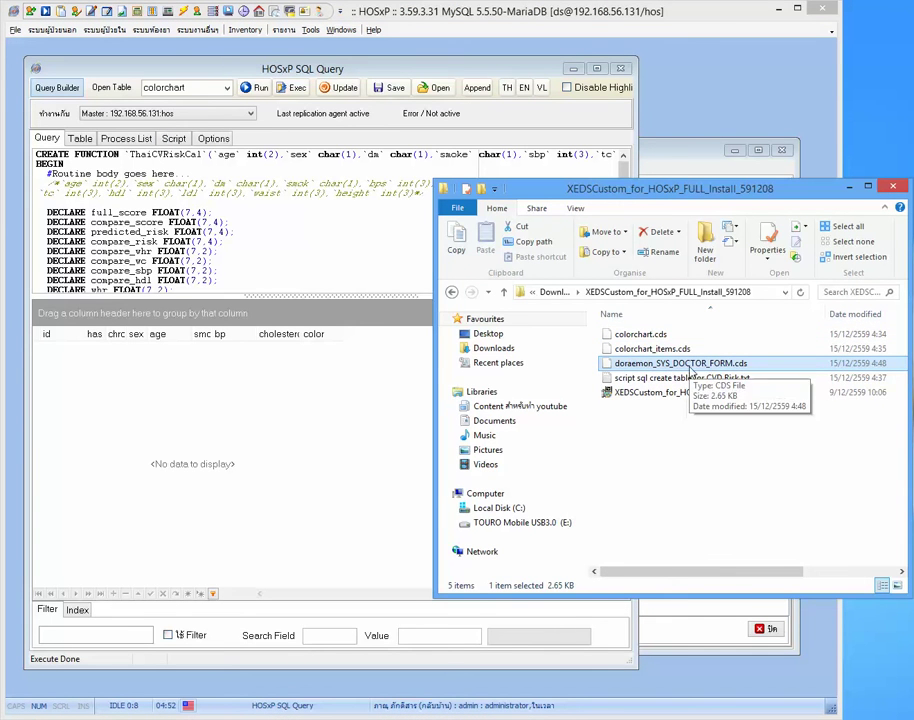
Step: Query the doraemon table for rows where itemname='SYS_DOCTOR_FORM' and run the query
click(182, 88)
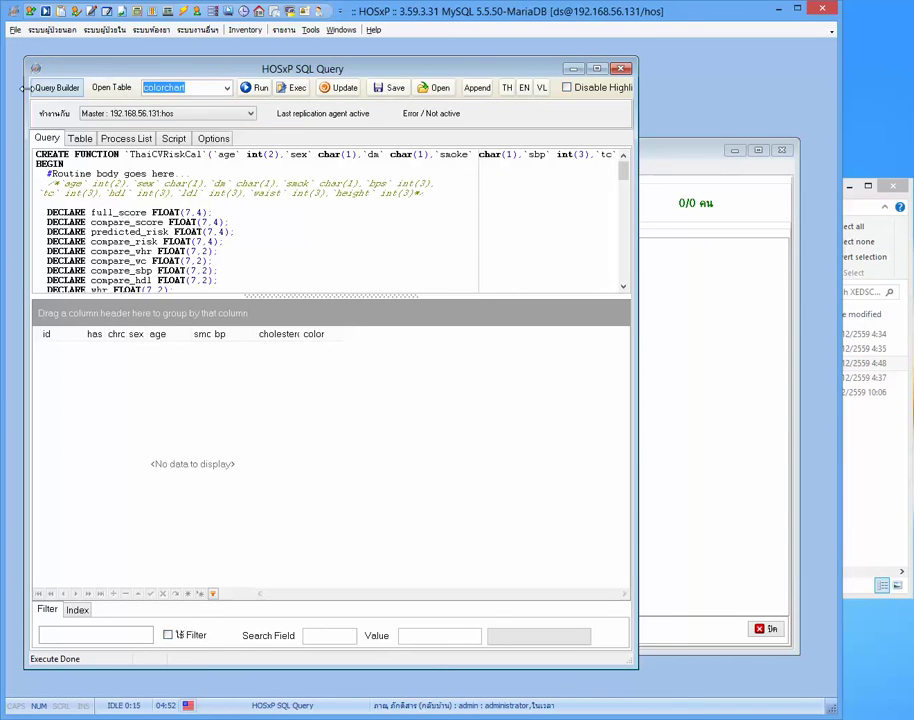
text(do)
key(BackSpace)
key(BackSpace)
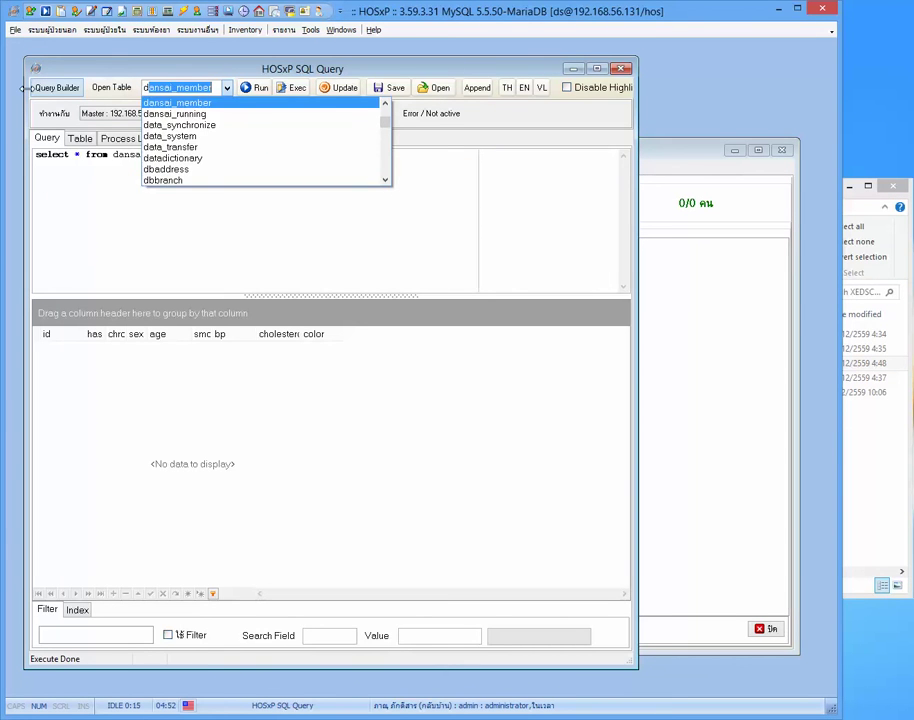
text(oraemon)
key(Return)
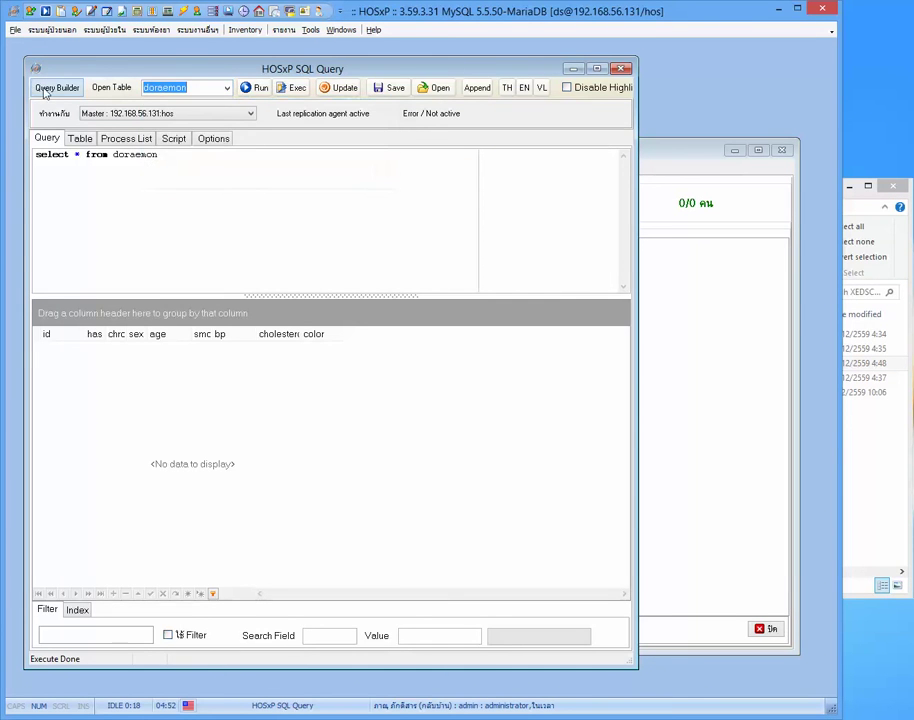
click(180, 171)
text(where itemname='SYS)
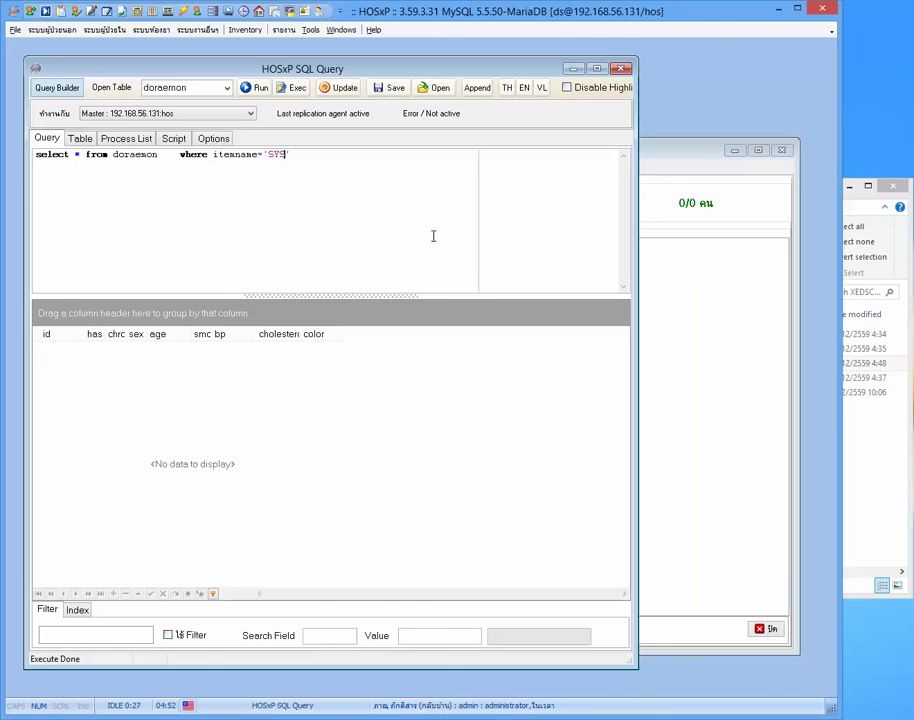
text(R_FORM)
click(256, 88)
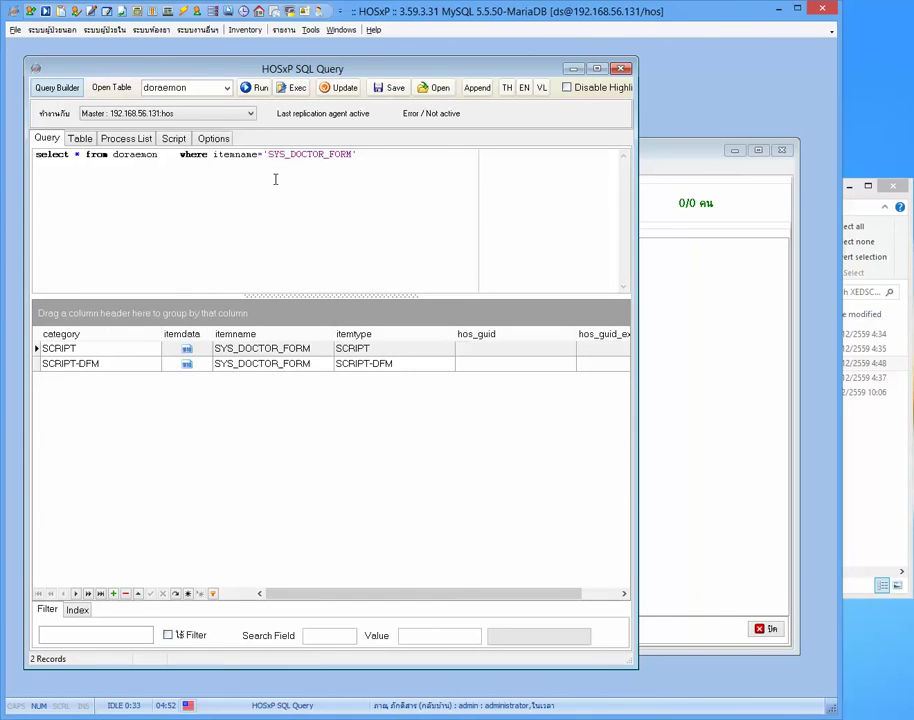
Step: Delete both SYS_DOCTOR_FORM records, SCRIPT and SCRIPT-DFM, from the doraemon table and commit the deletion to the dataset
click(298, 349)
click(298, 349)
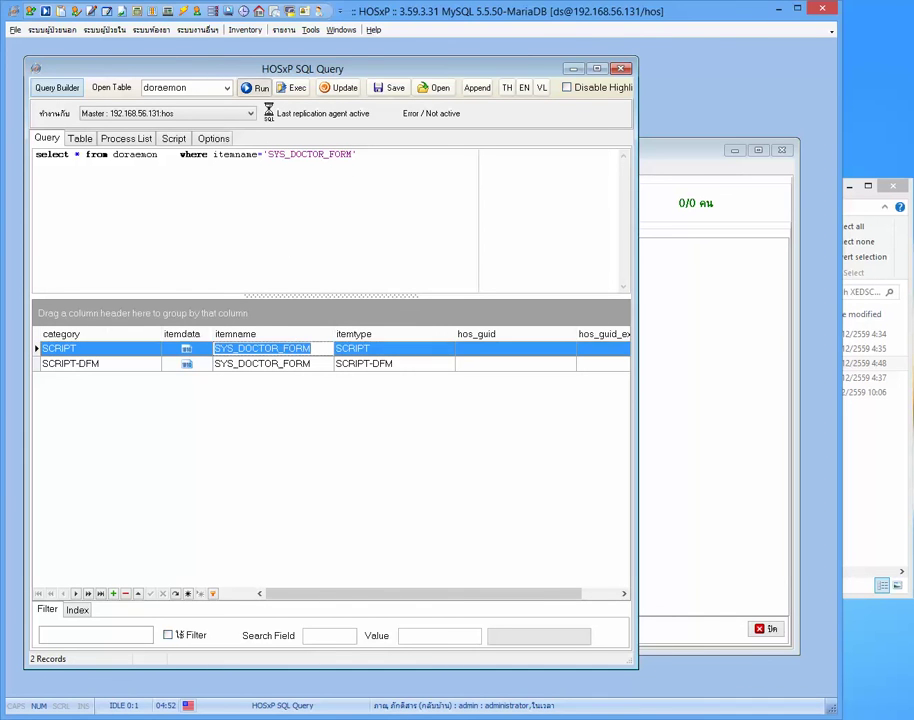
click(284, 364)
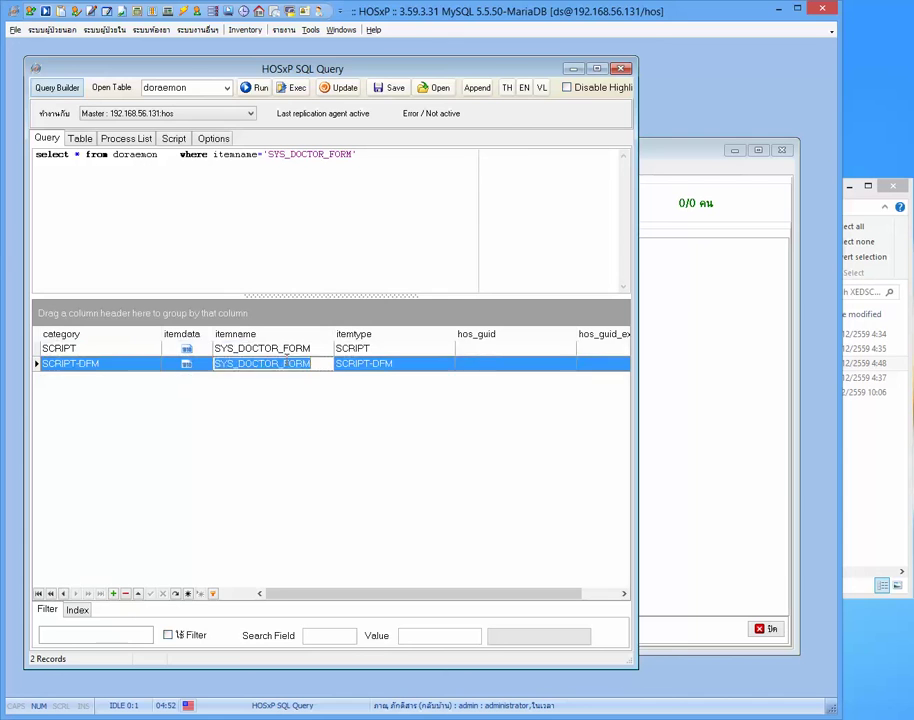
click(287, 348)
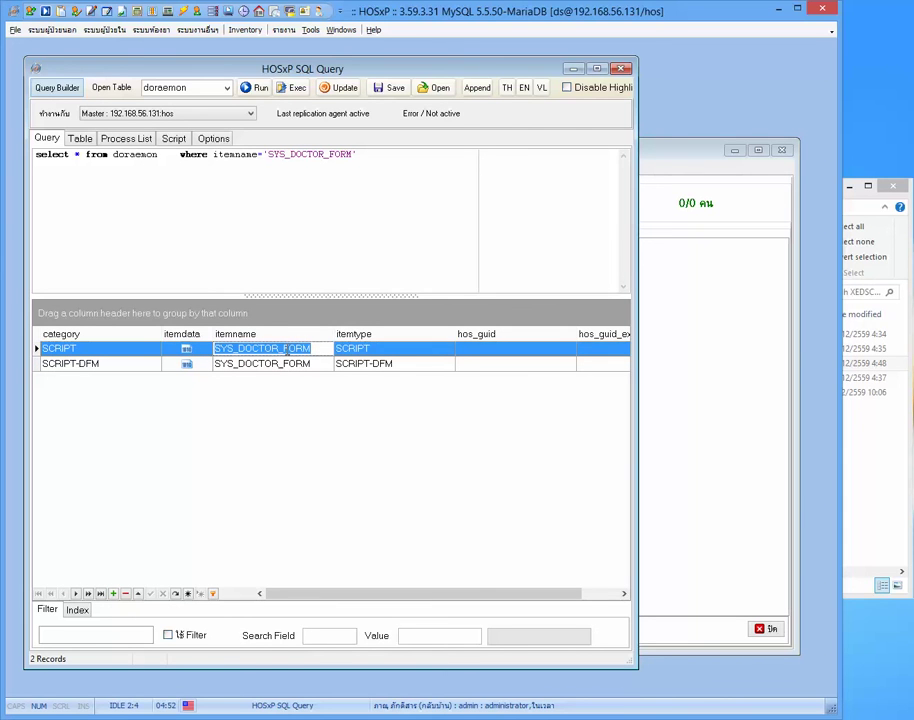
click(290, 362)
click(289, 349)
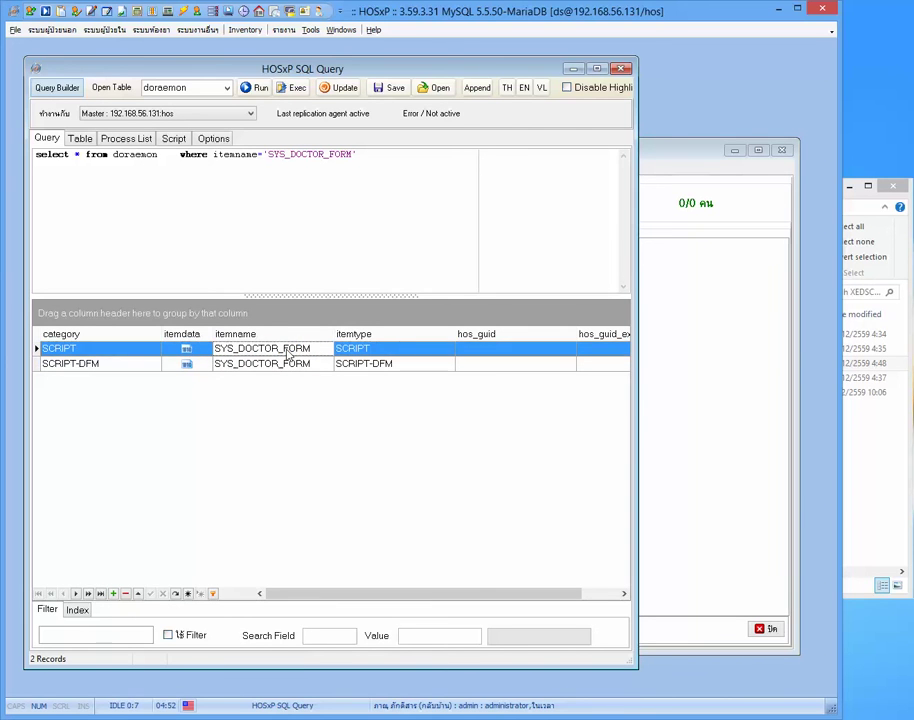
key(ctrl+Delete)
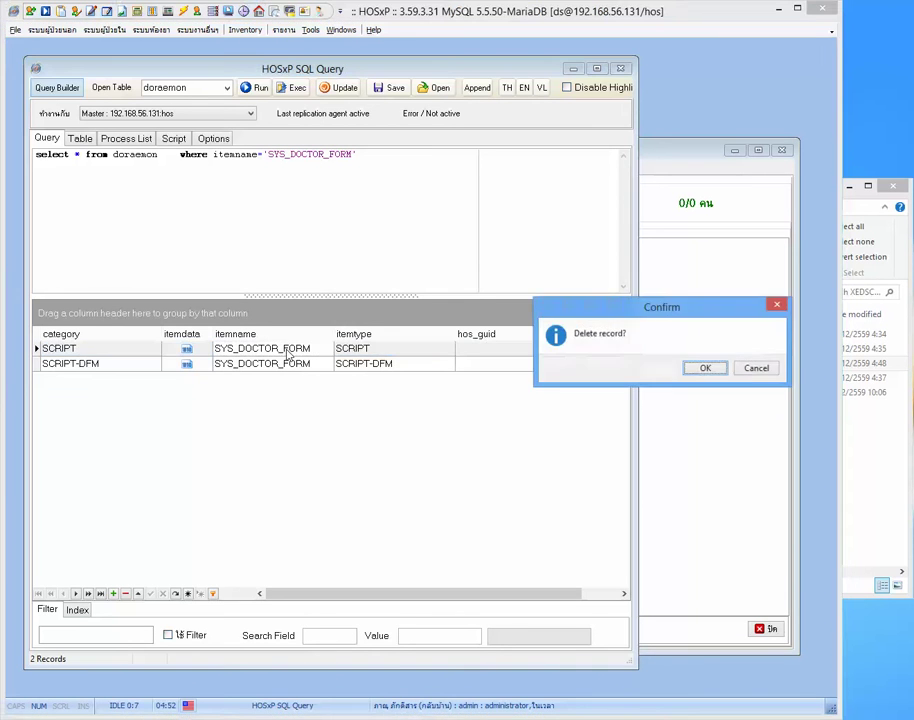
key(Return)
key(ctrl+Delete)
key(Return)
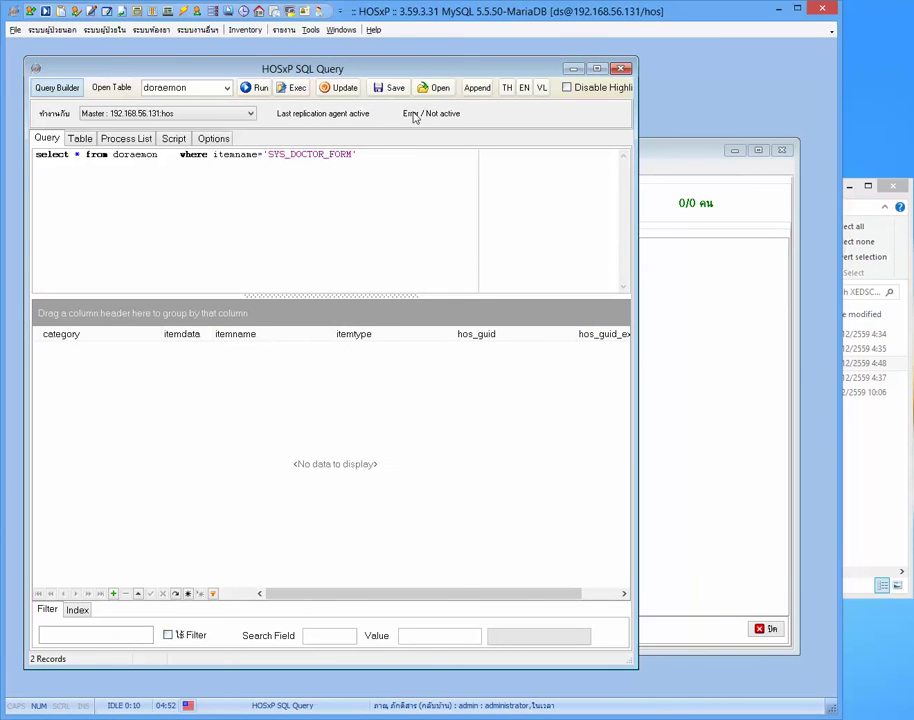
click(344, 89)
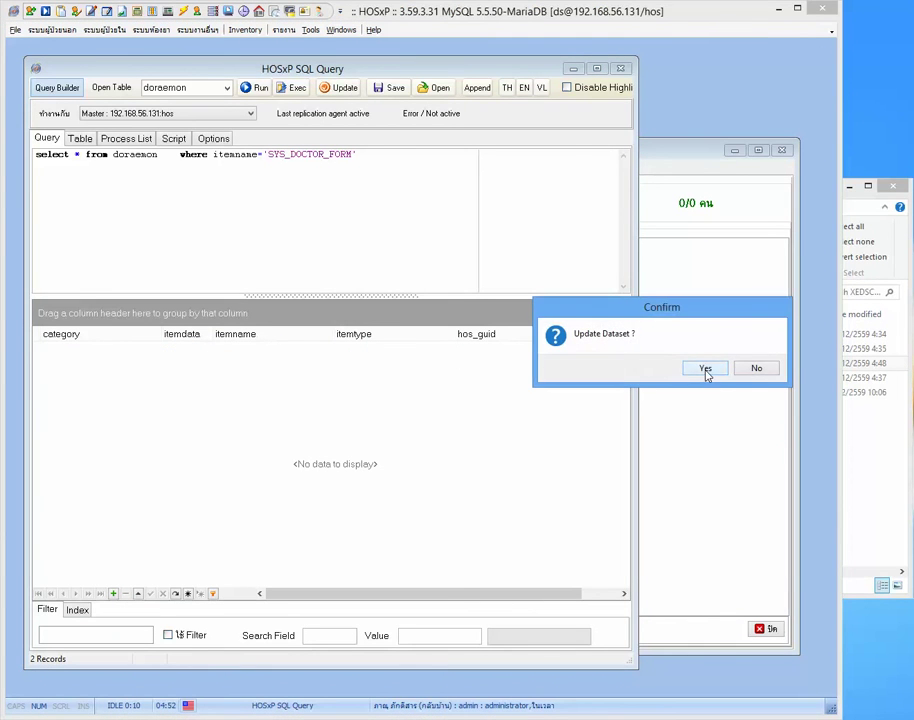
click(706, 368)
click(757, 405)
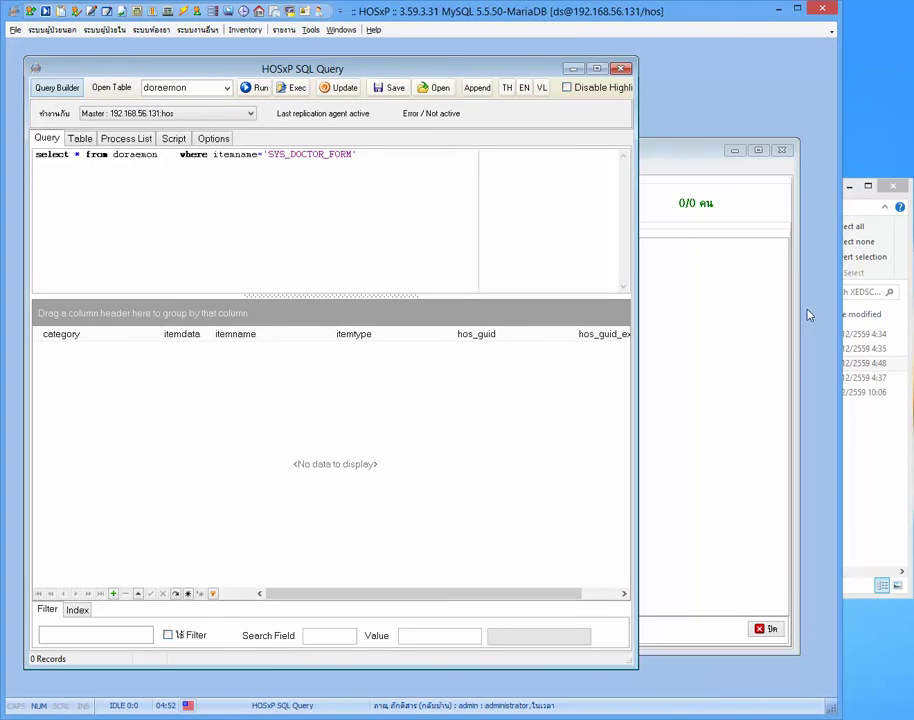
Step: Load doraemon_SYS_DOCTOR_FORM.cds from the install package folder, append it to the doraemon table and rerun the query
drag(870, 188, 461, 188)
click(626, 363)
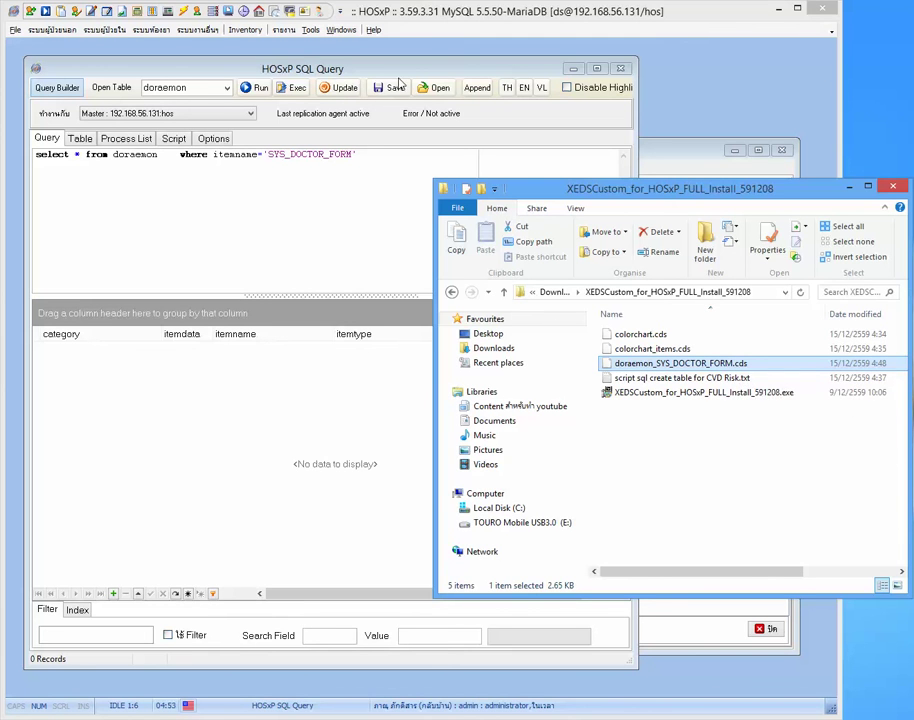
click(438, 90)
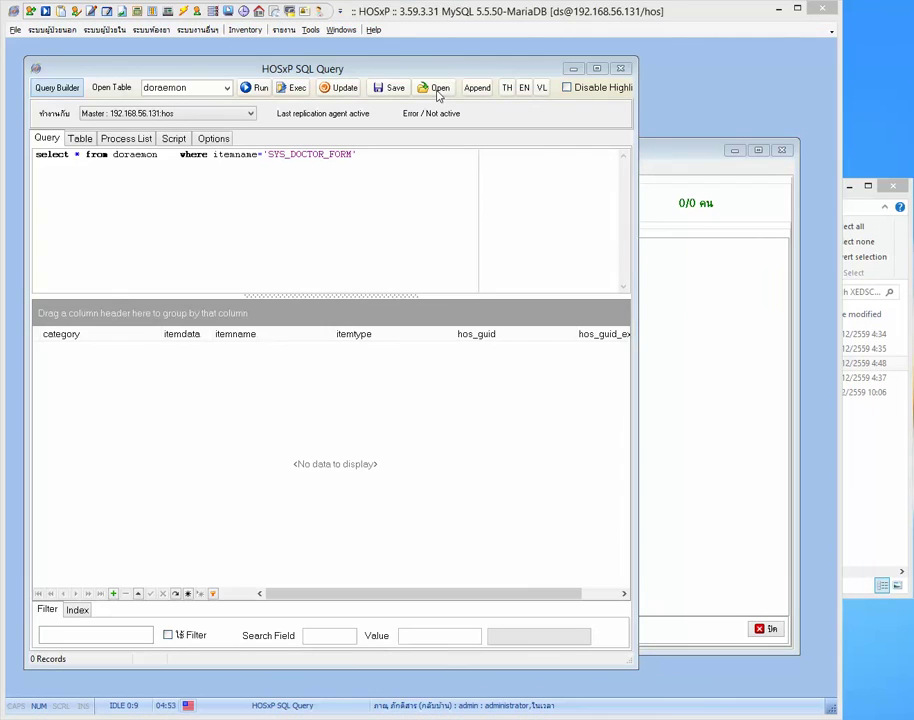
double_click(358, 343)
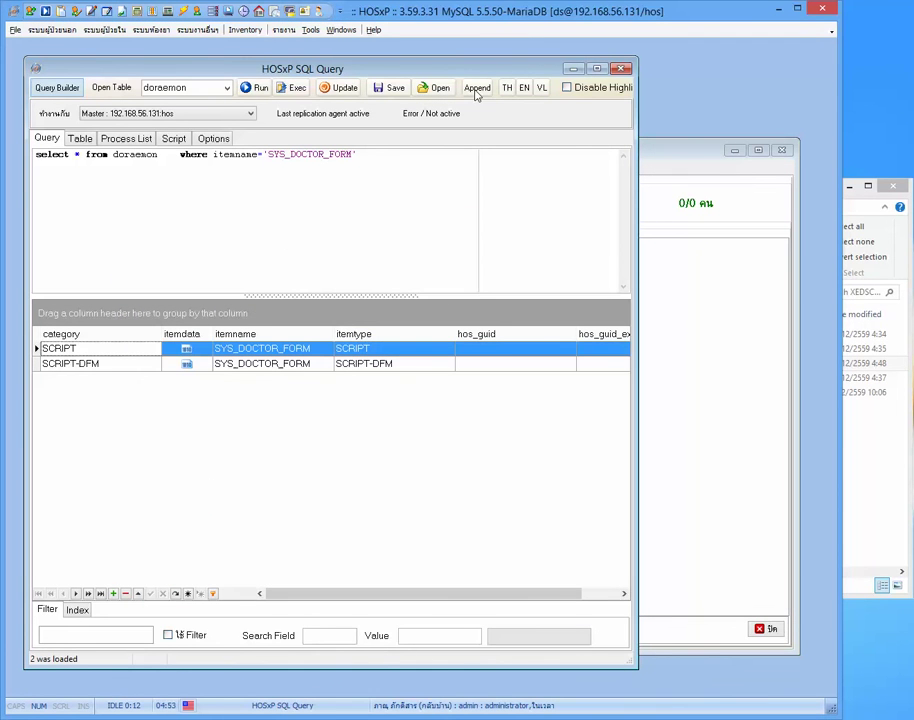
key(Down)
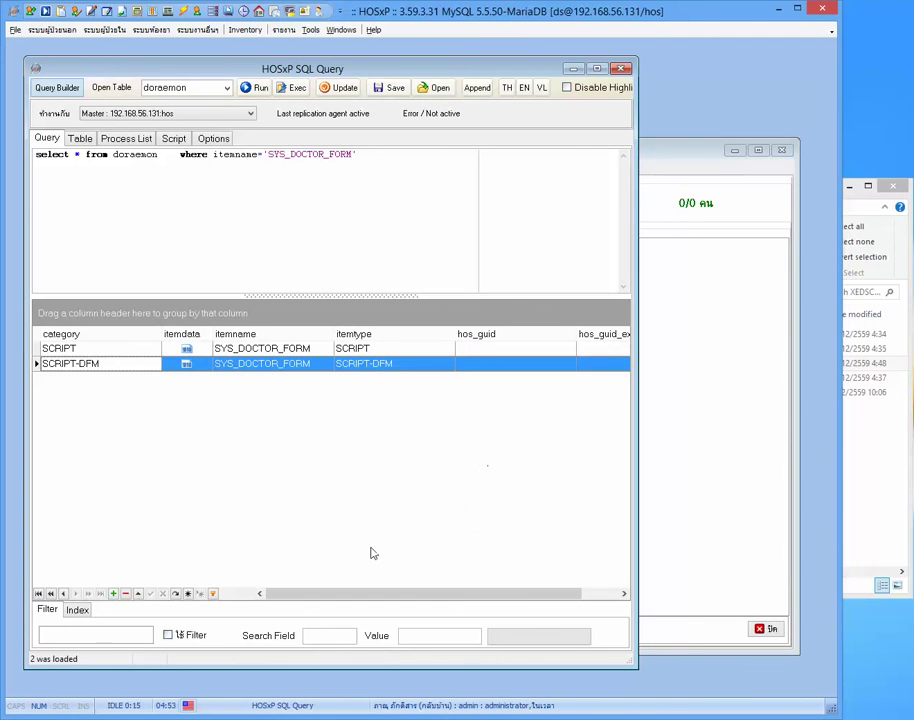
click(259, 89)
click(259, 89)
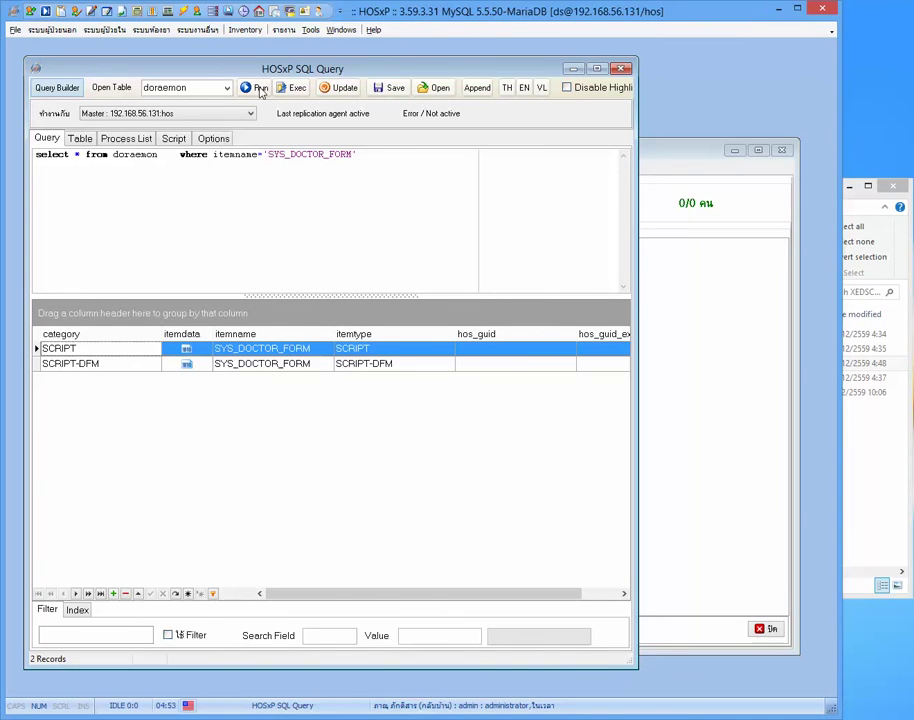
Step: Load the SYS_DOCTOR_FORM script into the script editor
click(174, 140)
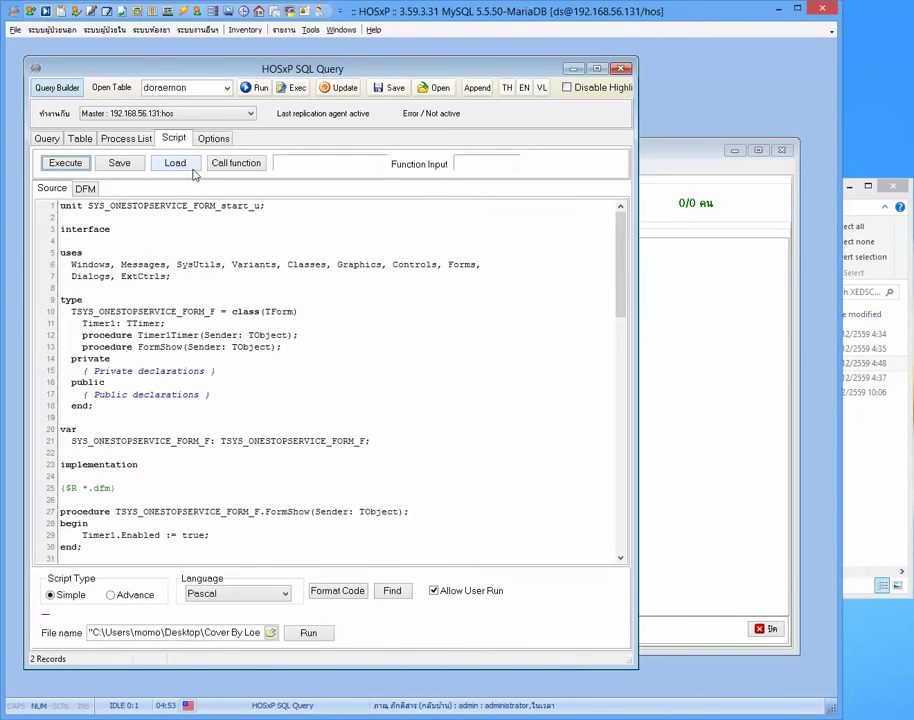
click(187, 165)
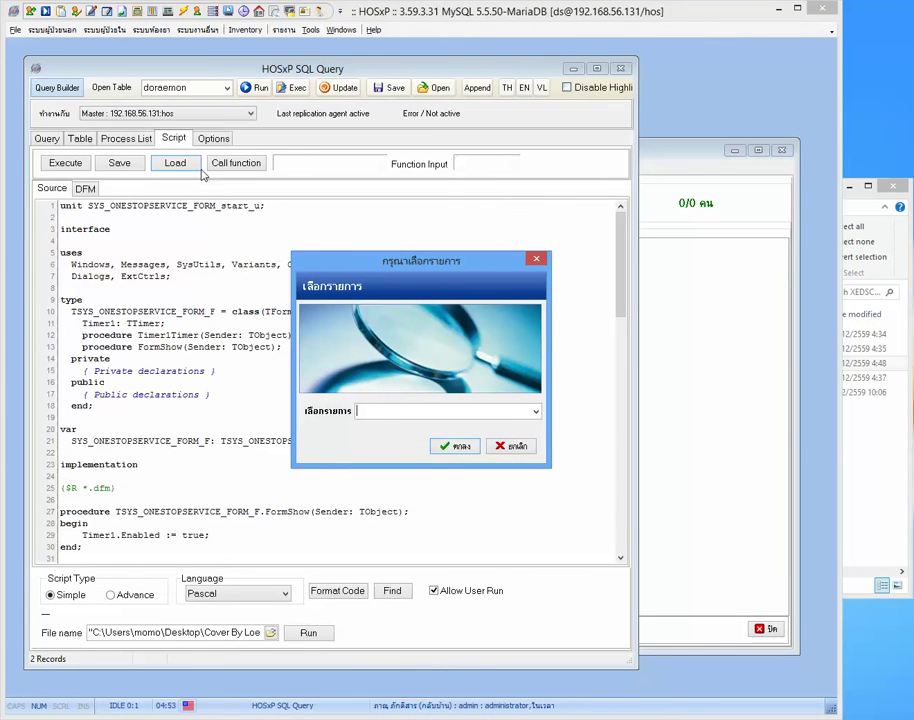
text(SYS_DOCTOR_FORM)
key(Return)
key(Return)
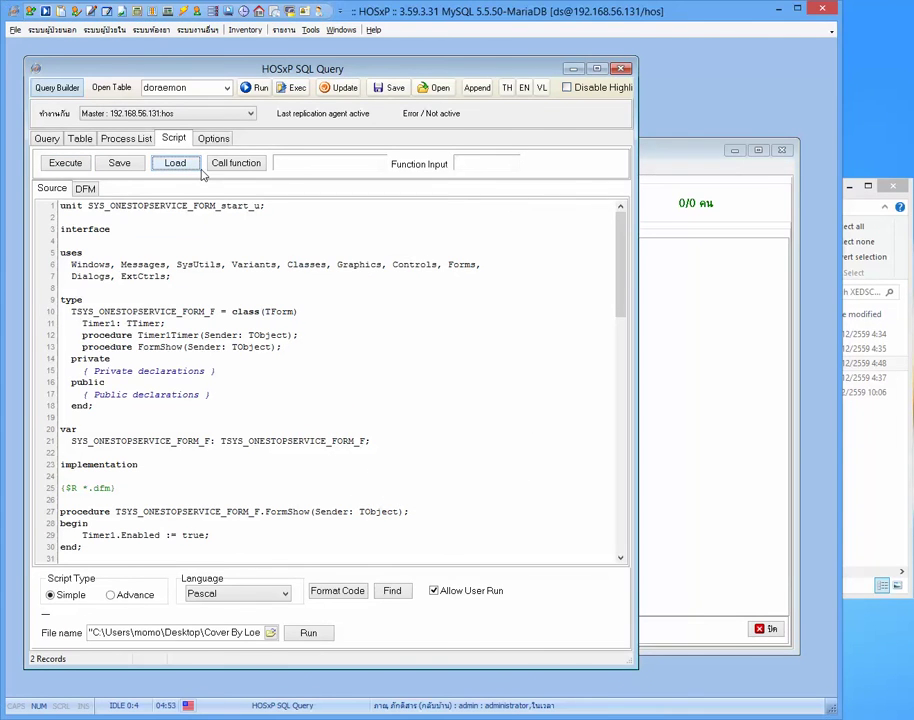
Step: Review the loaded script's source, execute it as a test and dismiss the patient CVD risk alert
scroll(168, 400, down, 12)
scroll(172, 423, up, 2)
scroll(172, 423, up, 10)
click(63, 162)
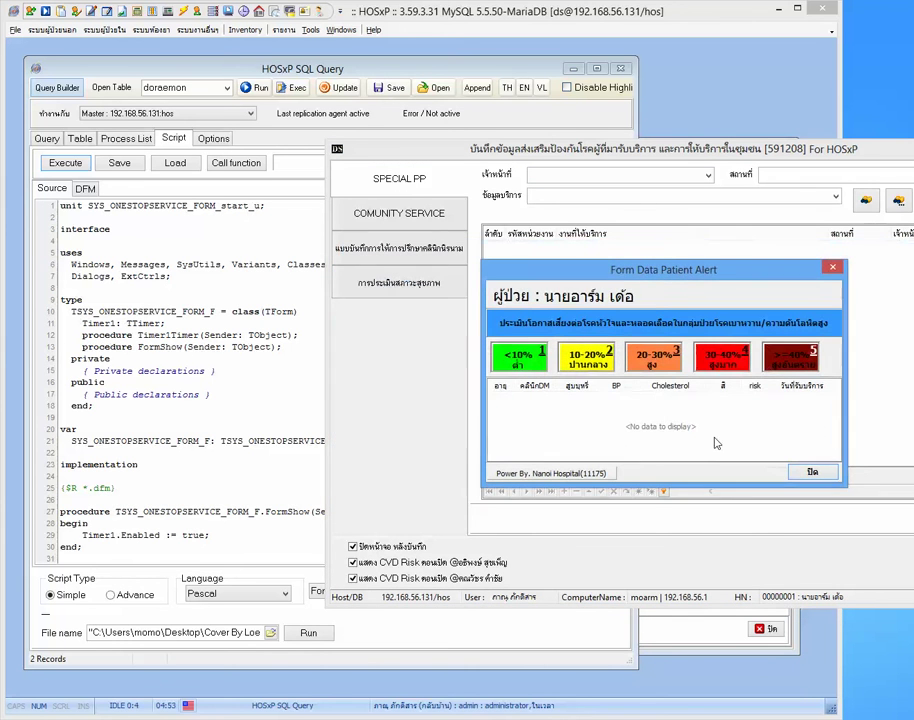
click(816, 474)
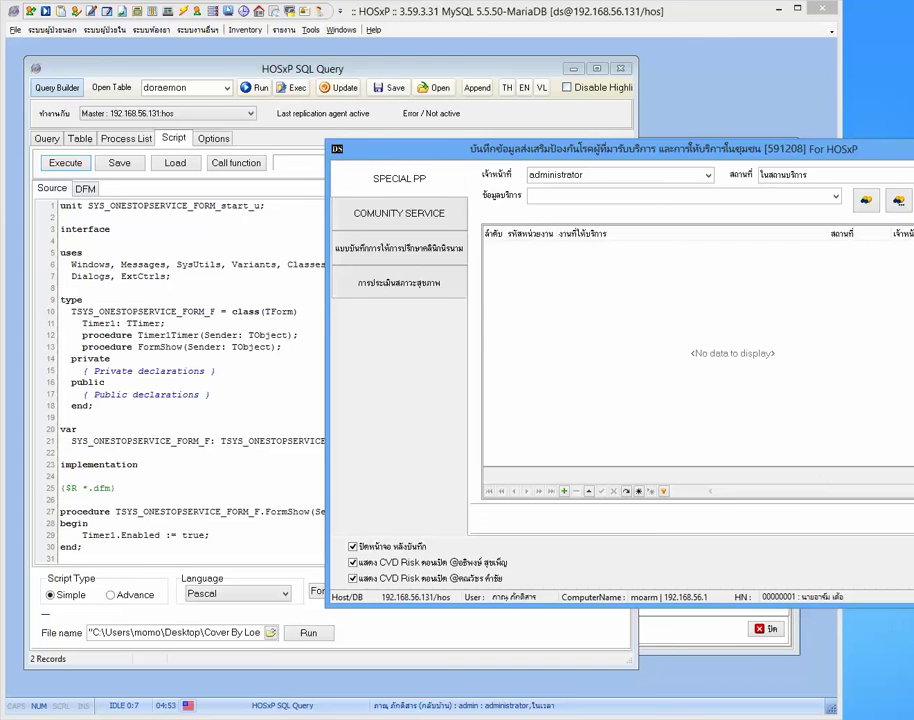
Step: Keep Allow User Run enabled and save the script under the name SYS_DOCTOR_FORM
click(455, 594)
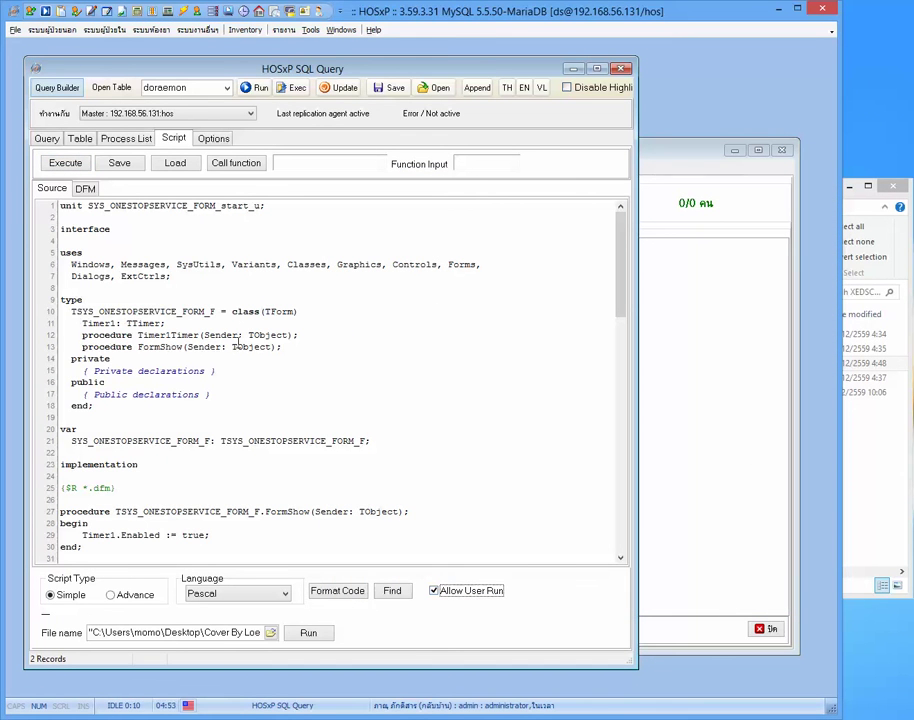
click(120, 164)
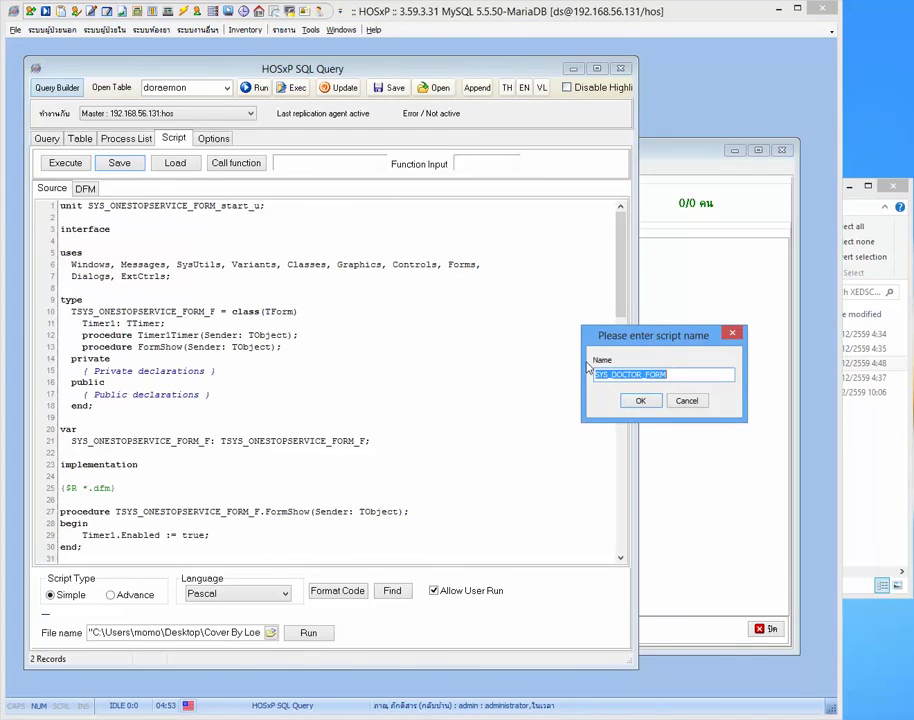
drag(626, 343, 514, 336)
click(528, 390)
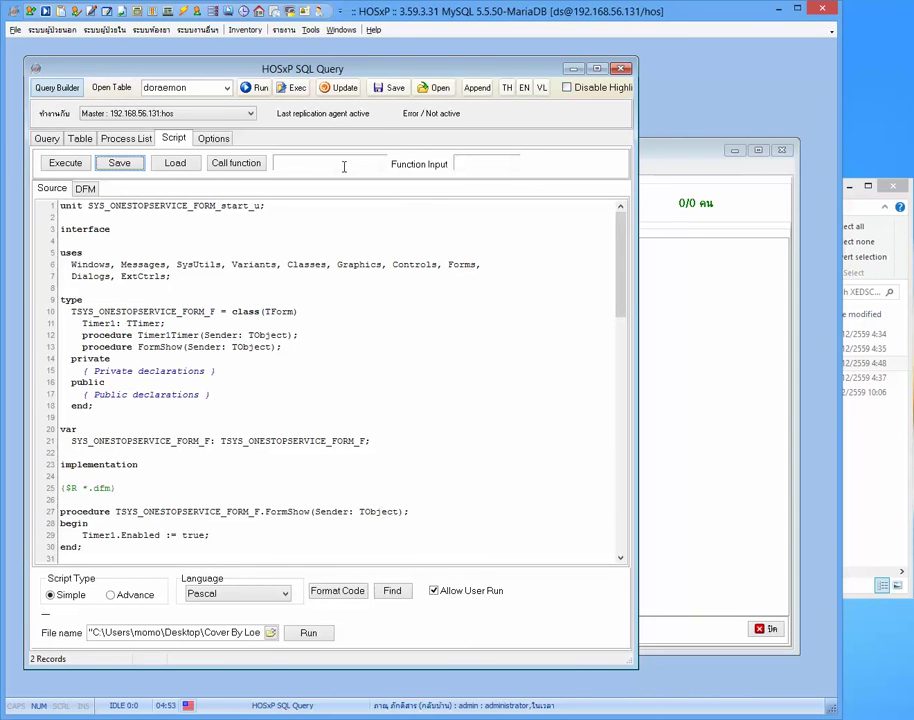
Step: Close the SQL query and administrator work desk windows, and open the outpatient visit registration form
click(622, 68)
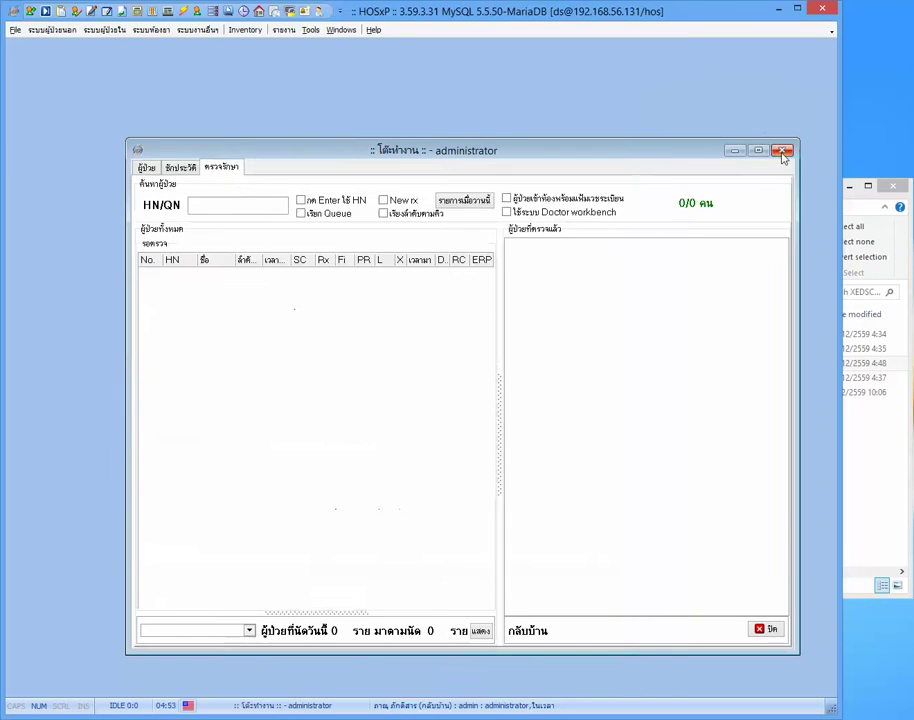
click(781, 150)
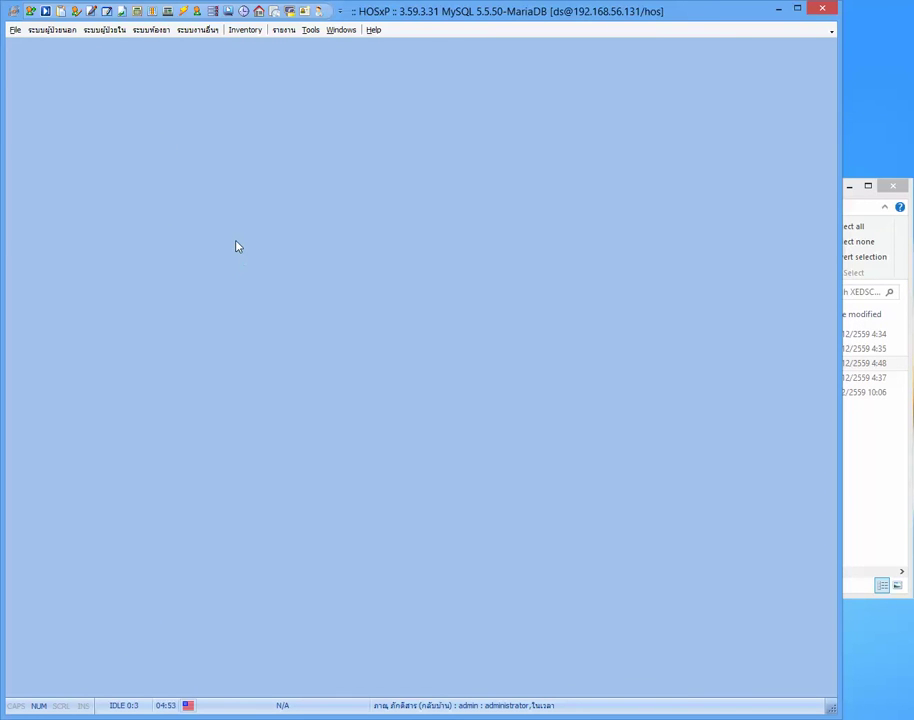
click(46, 12)
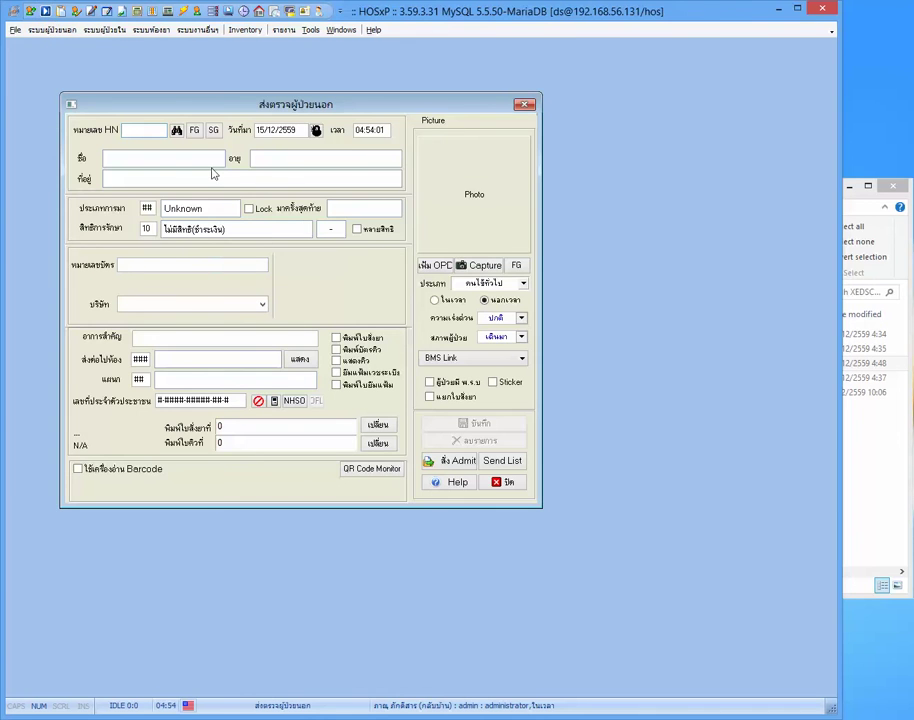
Step: Reopen the doctor's examination room work desk and open the test patient's record by HN
click(52, 29)
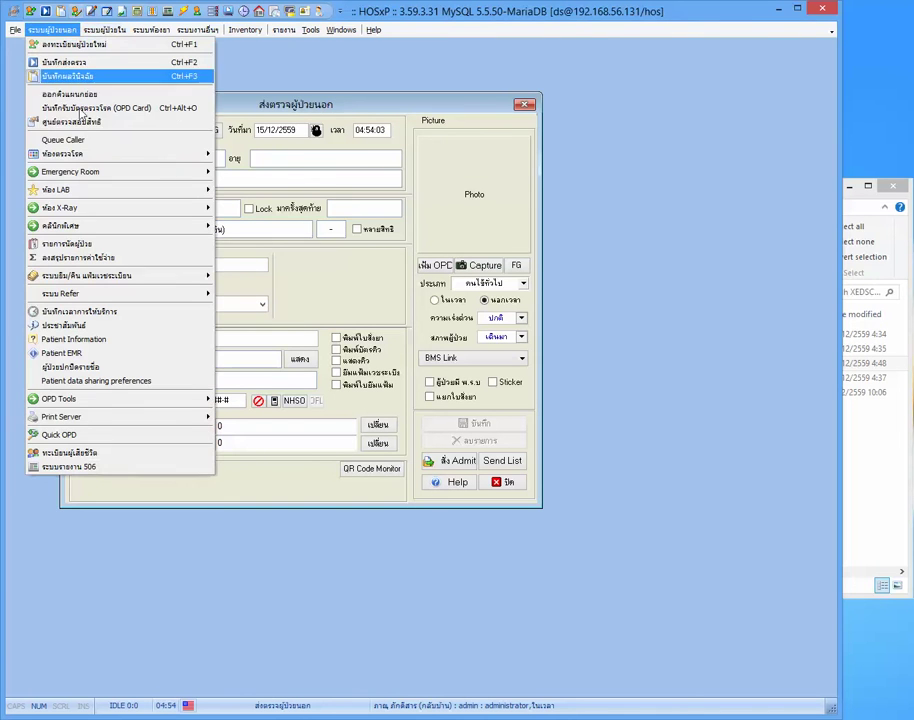
mouse_move(102, 155)
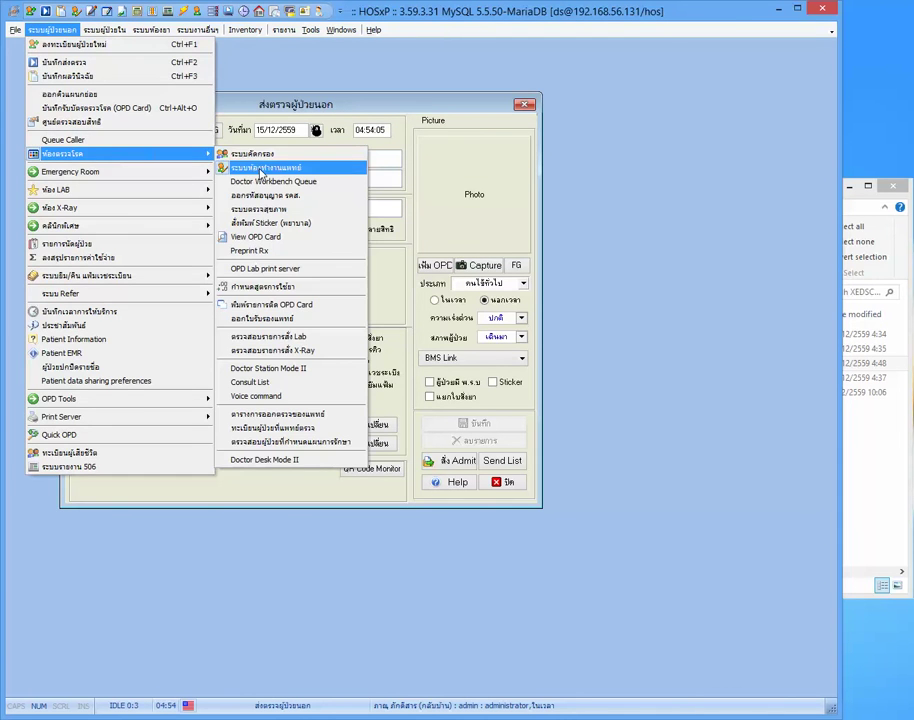
click(262, 170)
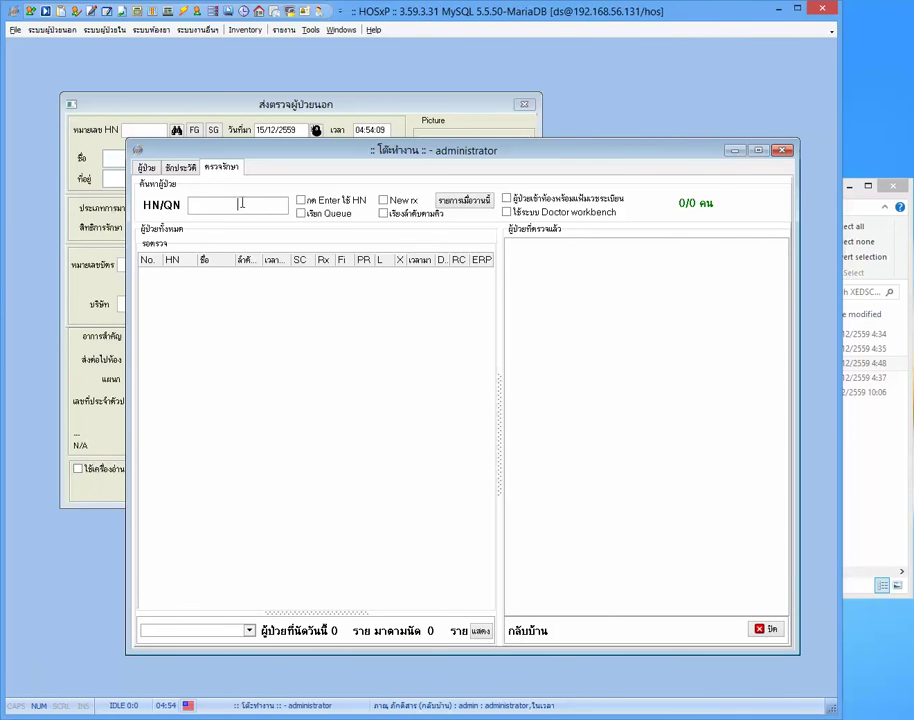
key(Return)
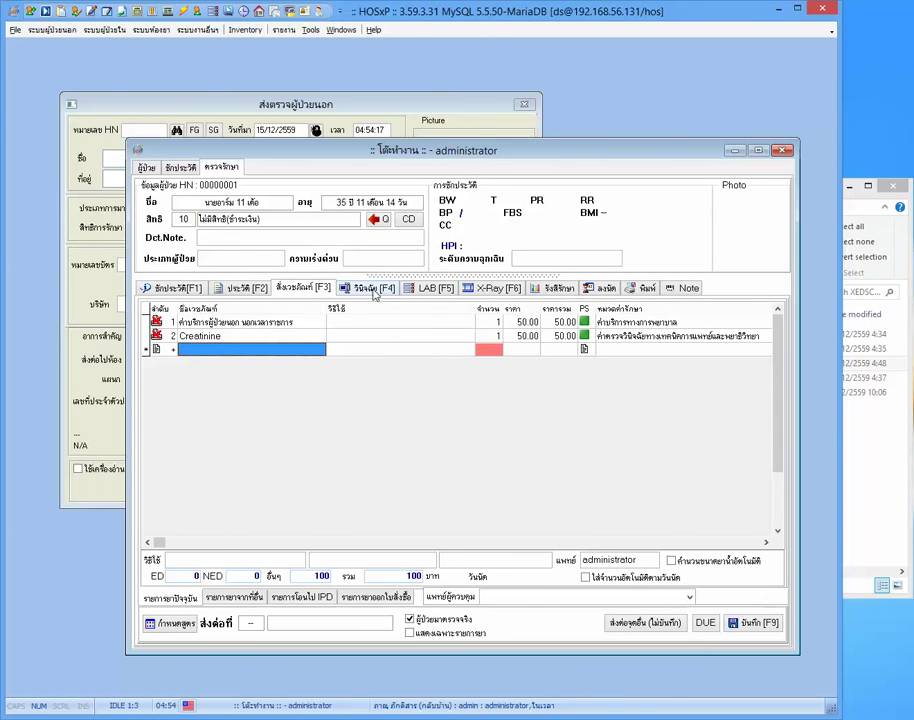
Step: Launch the CF custom form from the patient's diagnosis page and dismiss the CVD risk alert
click(372, 289)
click(205, 628)
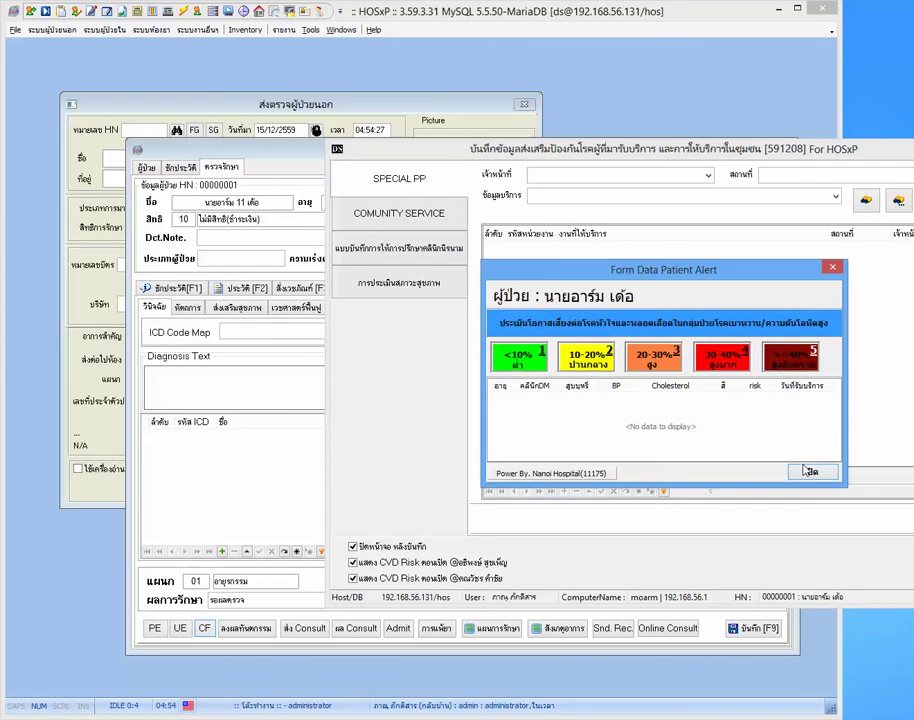
click(811, 474)
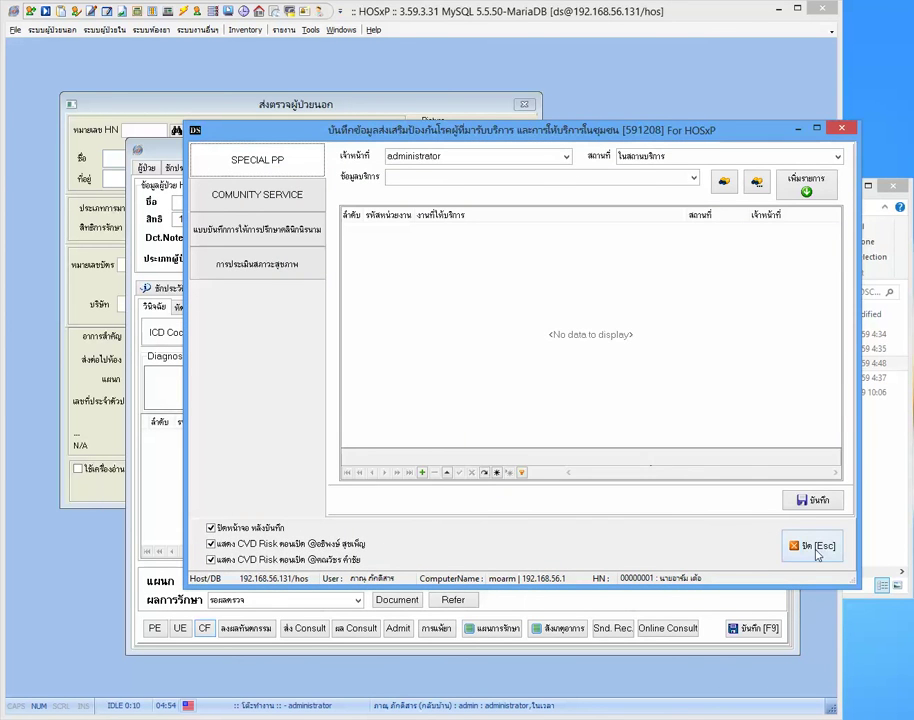
Step: Close the CF custom form and open the test patient's record by HN on the history-taking (ซักประวัติ) page
click(816, 553)
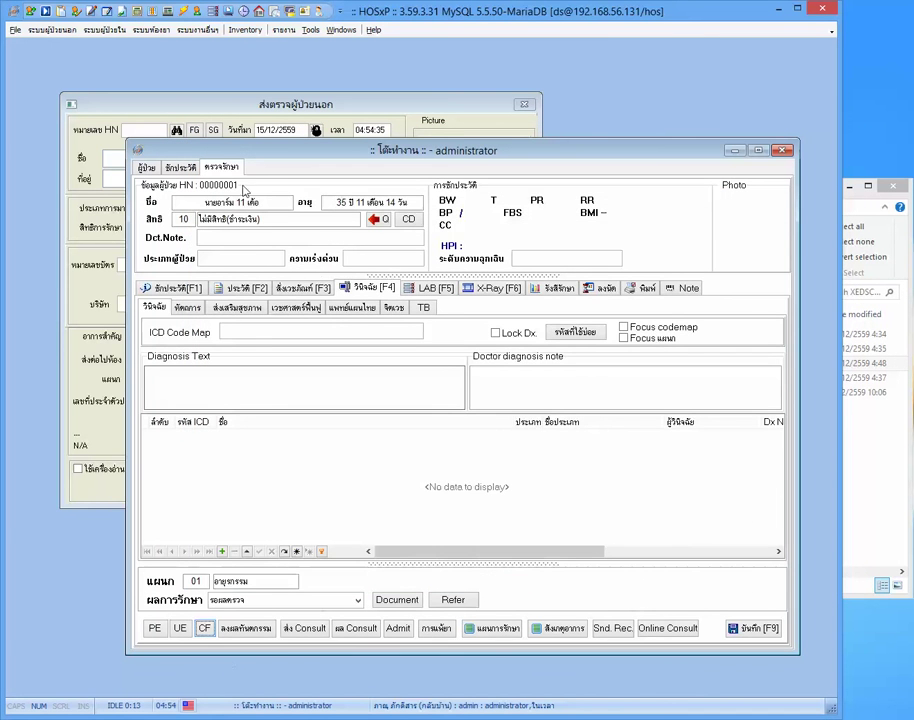
click(183, 168)
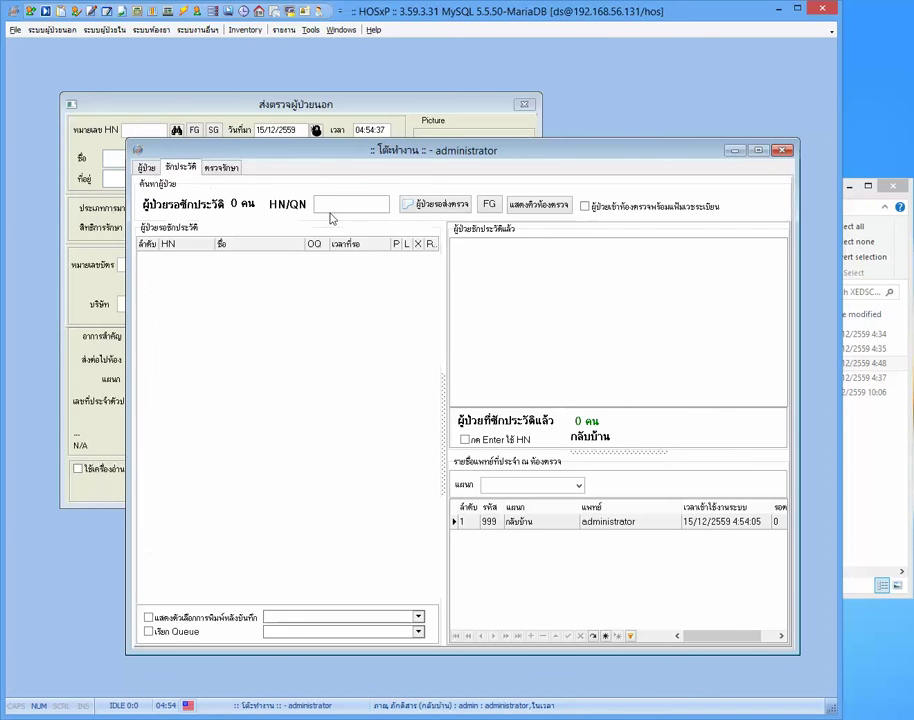
text(1)
key(Return)
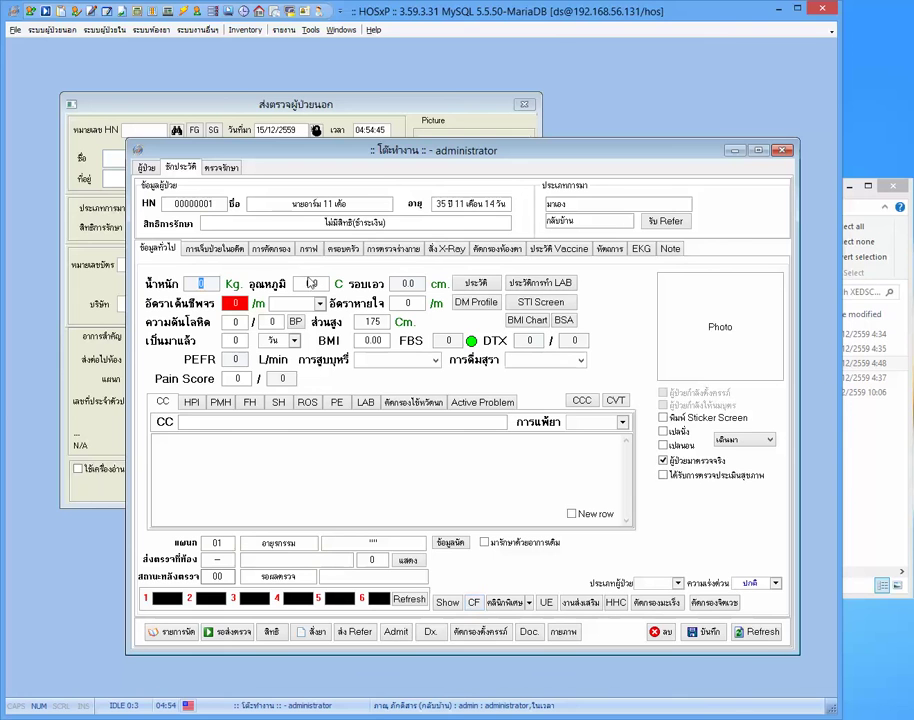
Step: Refresh the history-taking form, return to the patient's examination (ตรวจรักษา) record, and open its diagnosis page at the Diagnosis Text
click(766, 634)
click(220, 167)
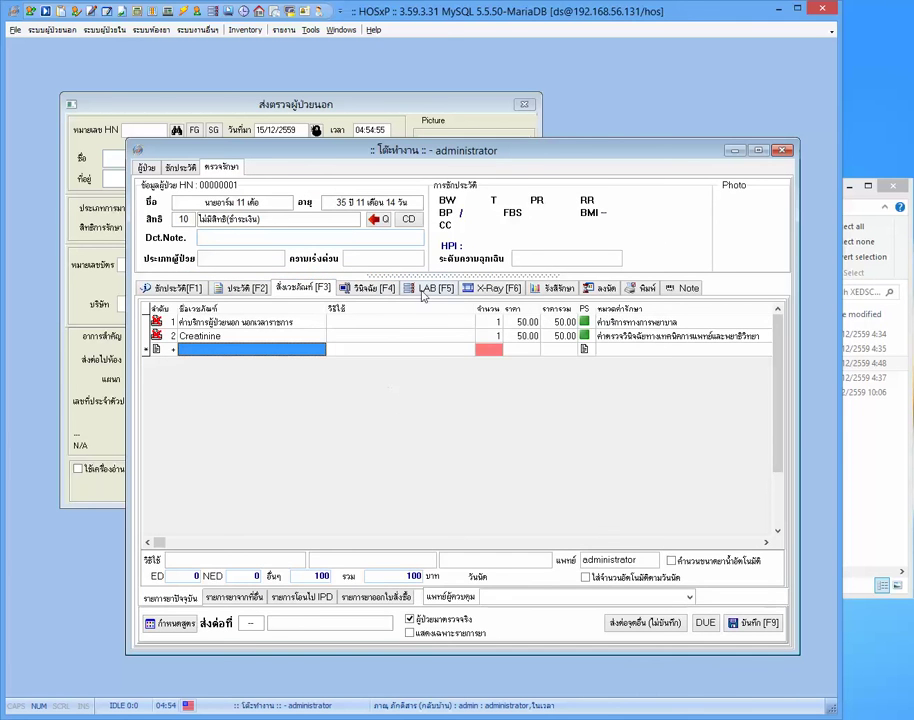
click(368, 288)
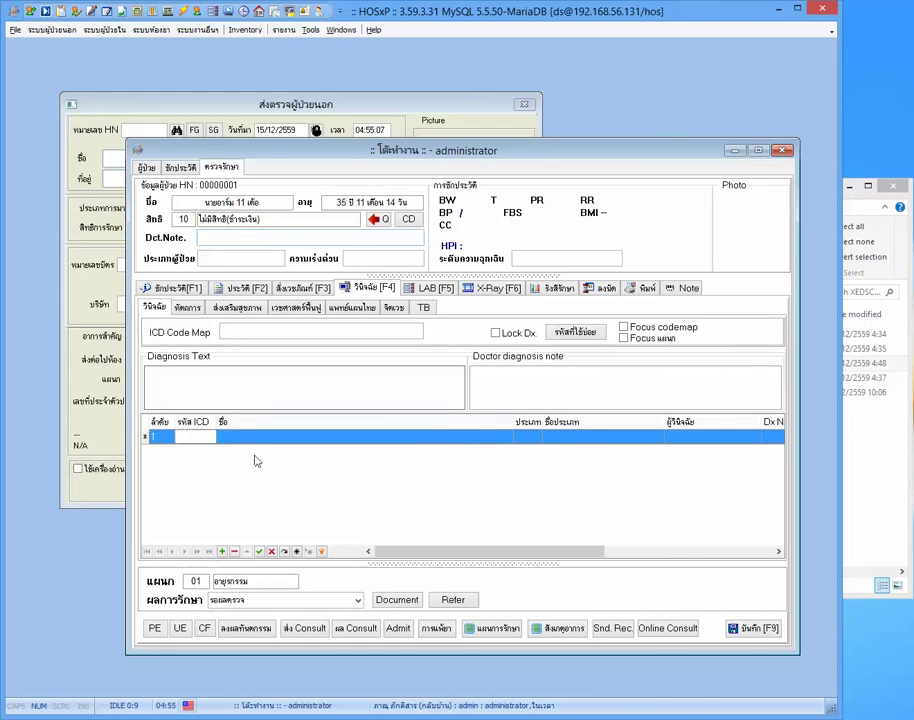
click(228, 380)
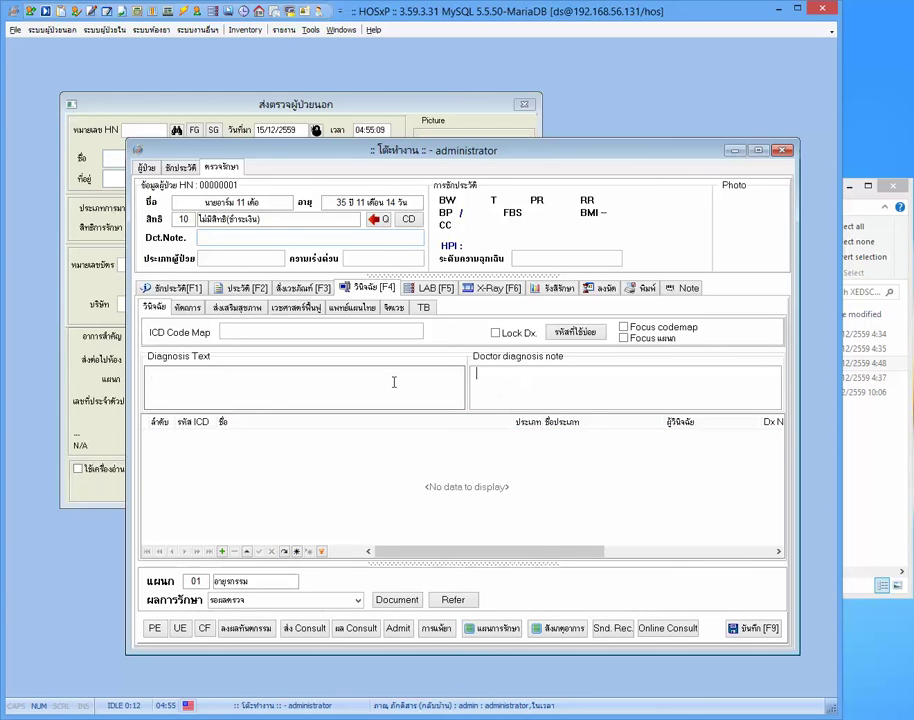